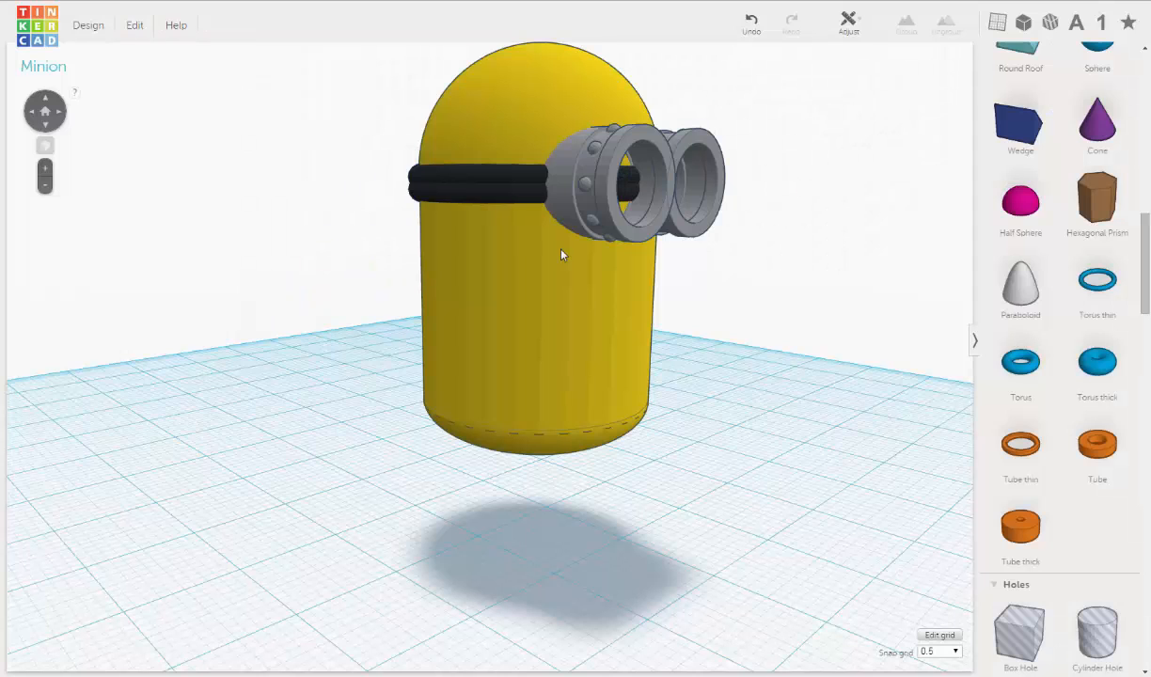
Place a Cylinder Quarter from the community shape generators on the workplane beside the minion.
{"action": "right_click_drag", "start_coordinate": [692, 304], "coordinate": [621, 302]}
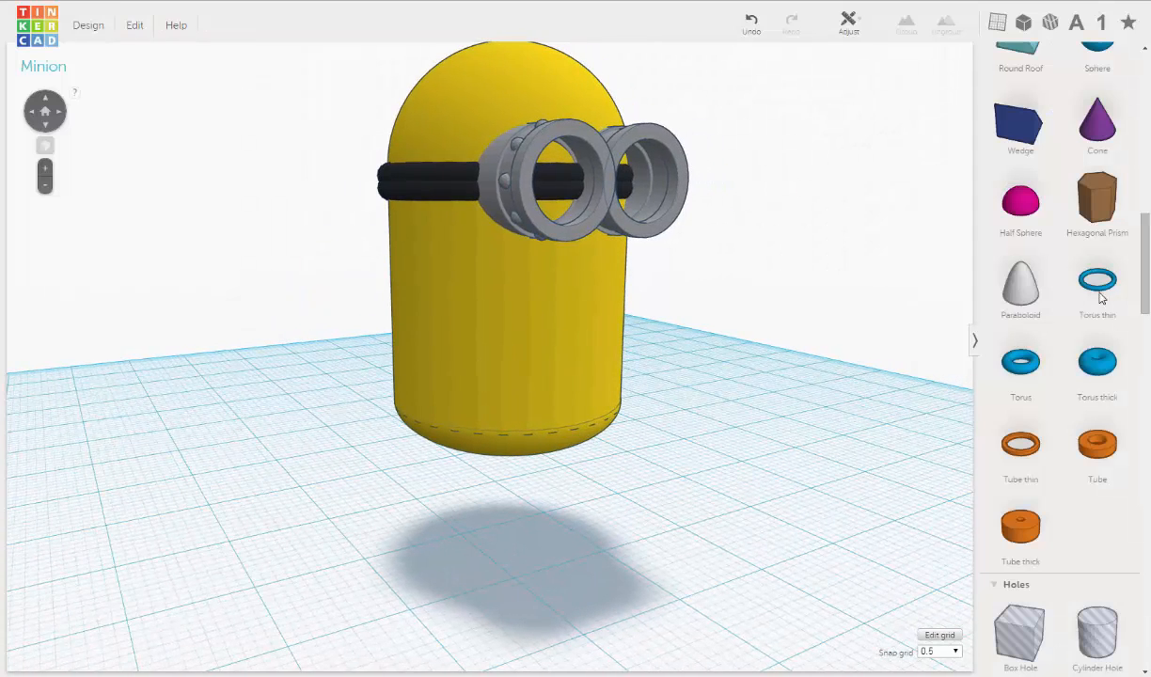
{"action": "left_click_drag", "start_coordinate": [1141, 240], "coordinate": [1141, 80]}
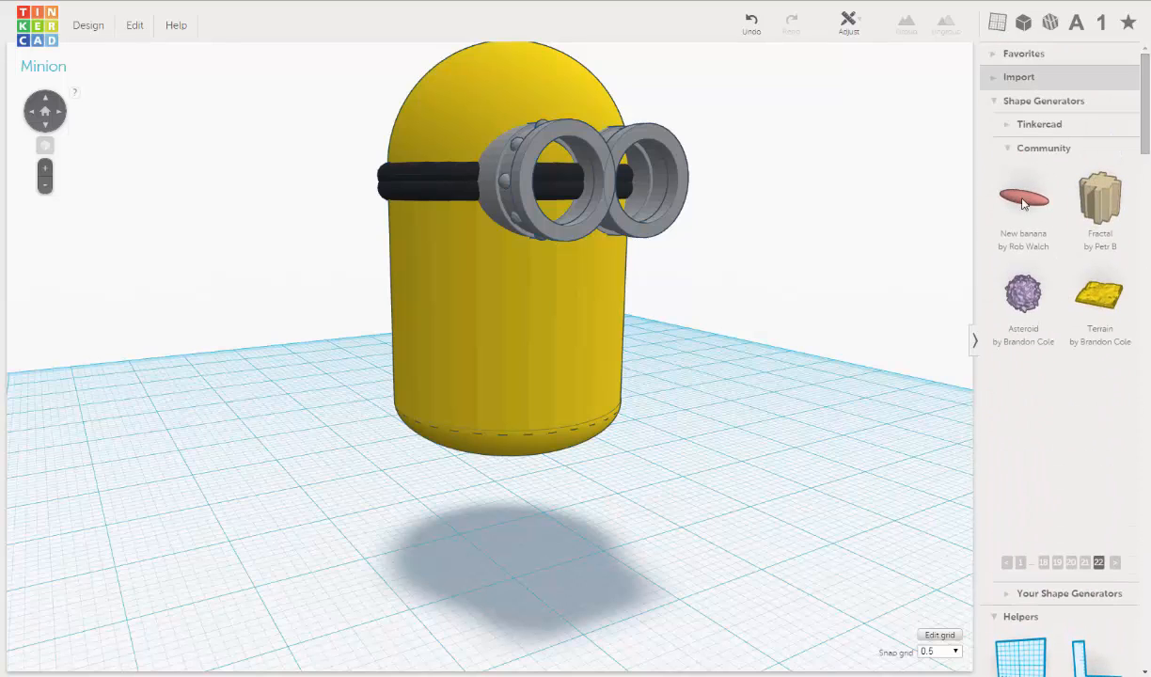
{"action": "left_click", "coordinate": [1043, 562]}
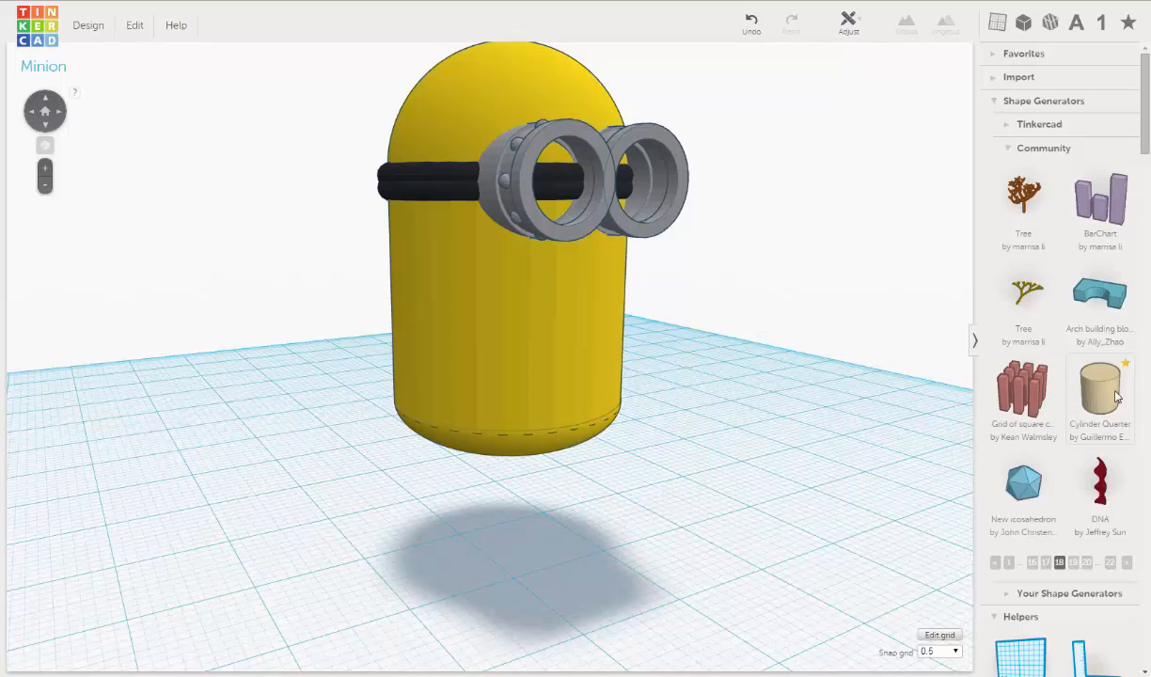
{"action": "left_click_drag", "start_coordinate": [1061, 415], "coordinate": [768, 569]}
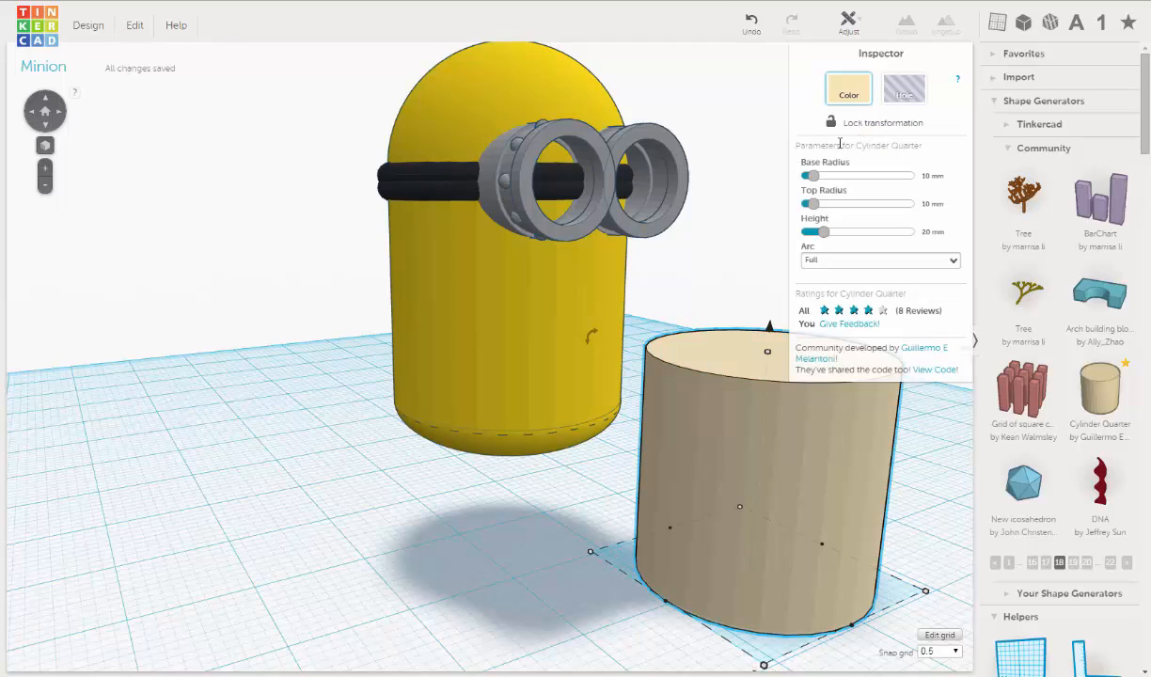
Set the Cylinder Quarter's base radius and top radius to 2 mm.
{"action": "left_click", "coordinate": [927, 176]}
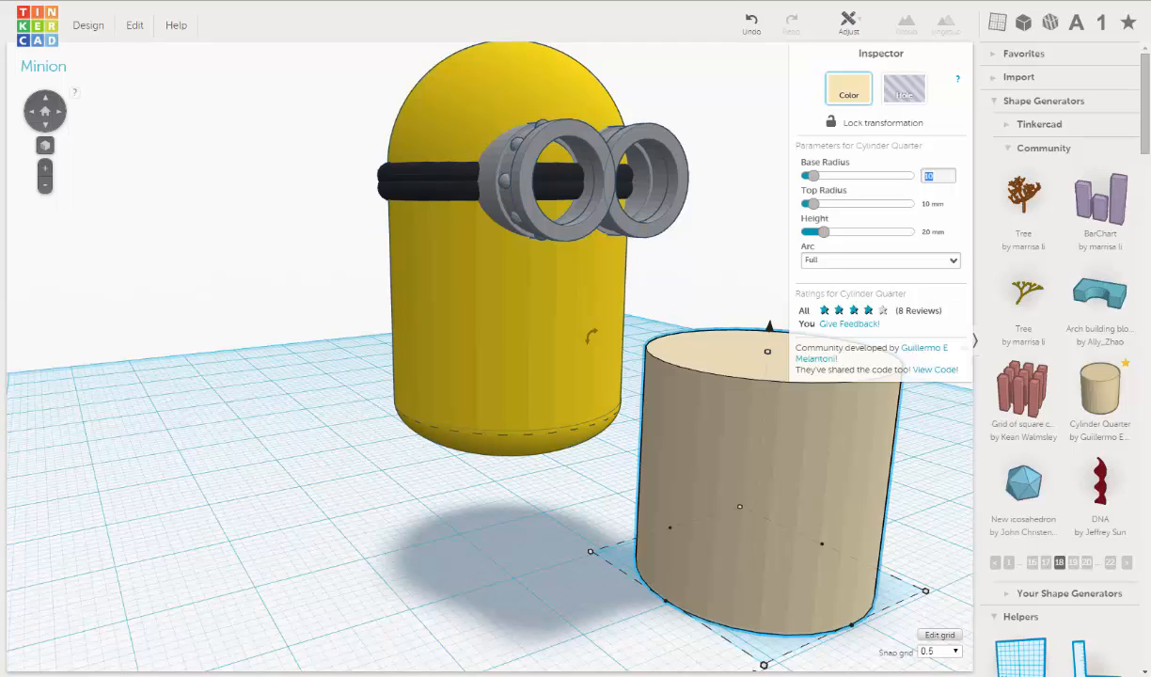
{"action": "key", "text": "Return"}
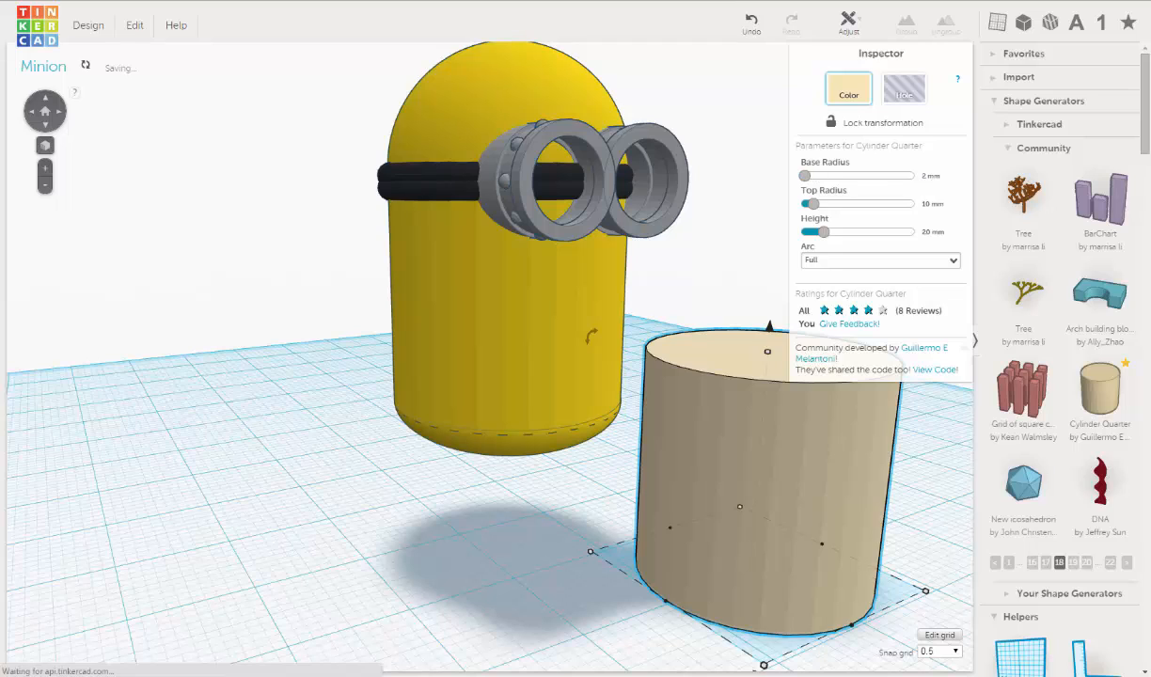
{"action": "left_click", "coordinate": [931, 202]}
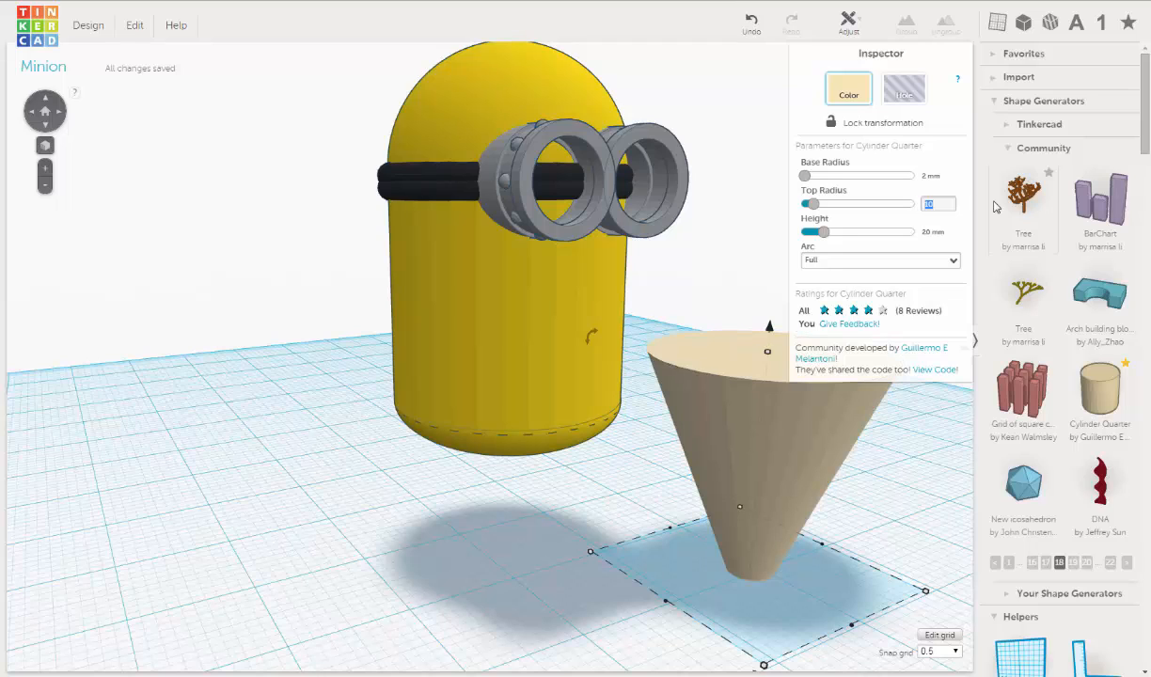
{"action": "type", "text": "2"}
{"action": "key", "text": "Return"}
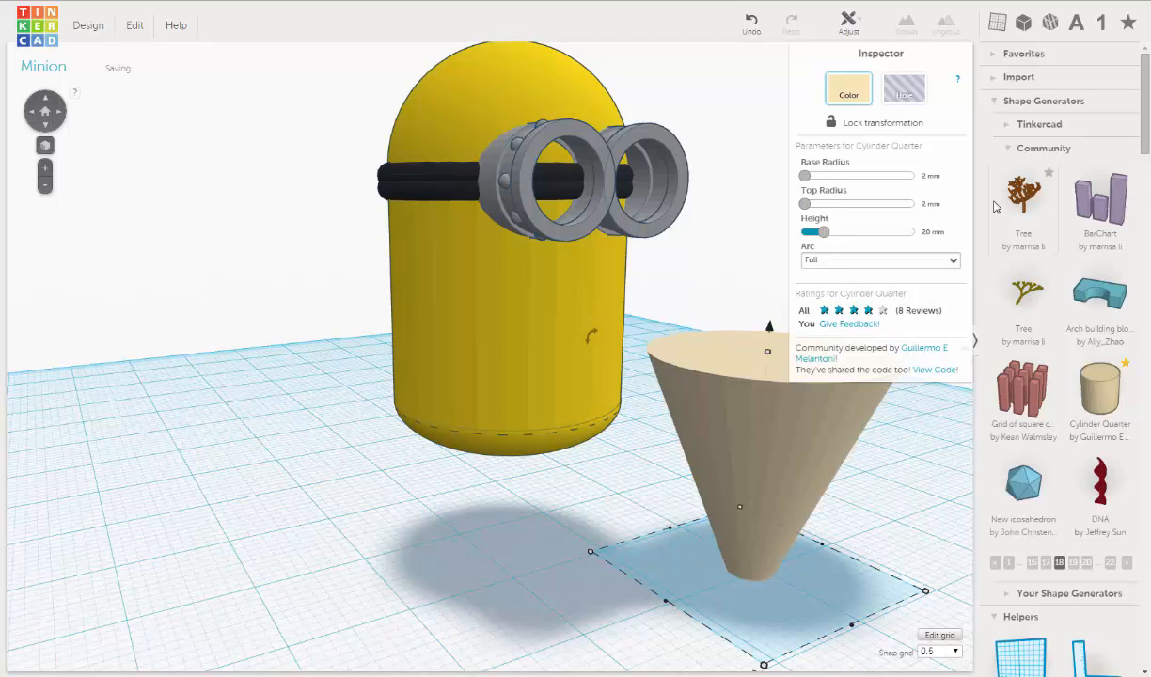
Set the Cylinder Quarter's height to 5 mm.
{"action": "middle_click_drag", "start_coordinate": [794, 411], "coordinate": [708, 406]}
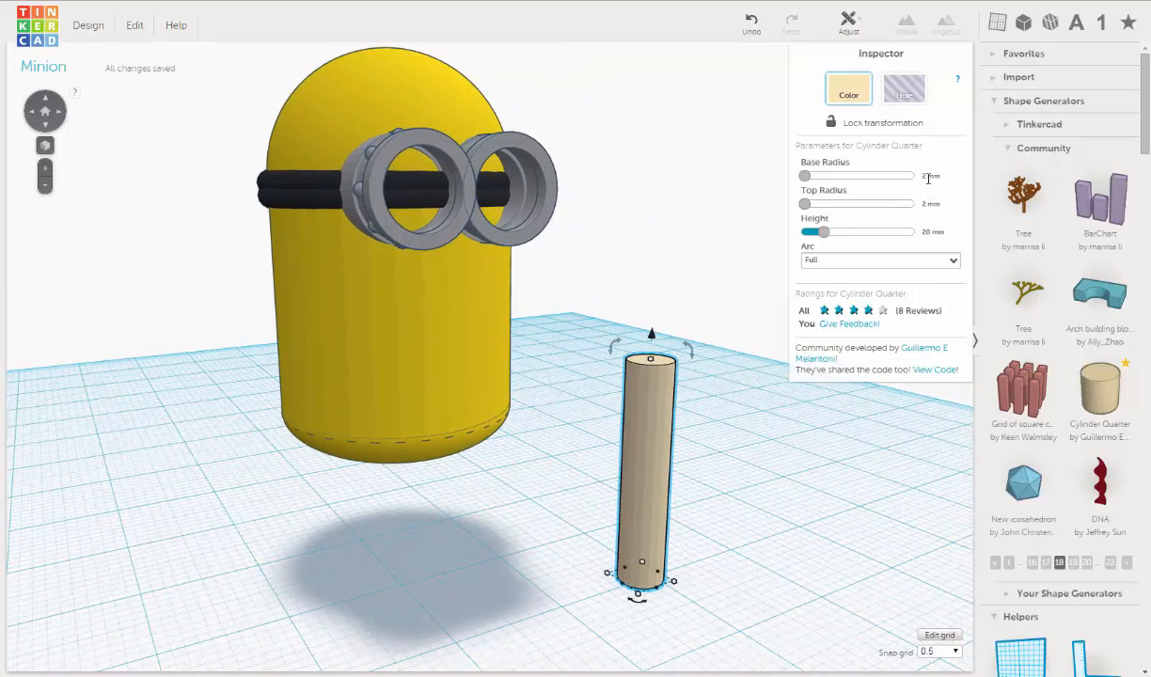
{"action": "left_click", "coordinate": [932, 231]}
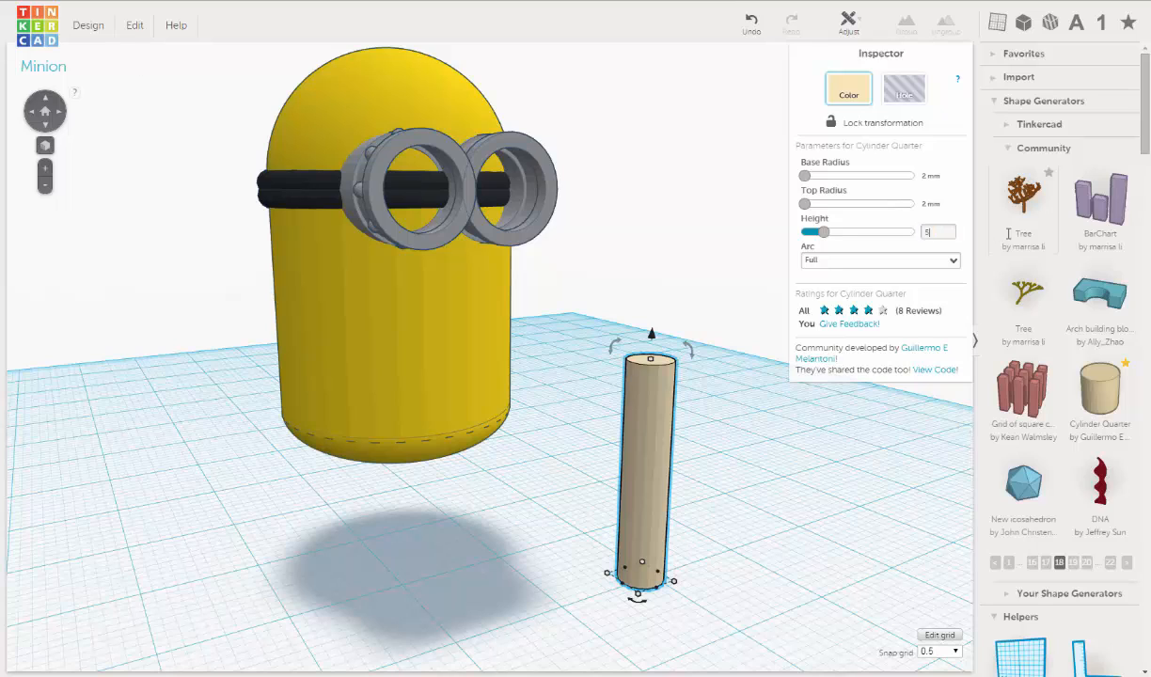
{"action": "type", "text": "5"}
{"action": "key", "text": "Return"}
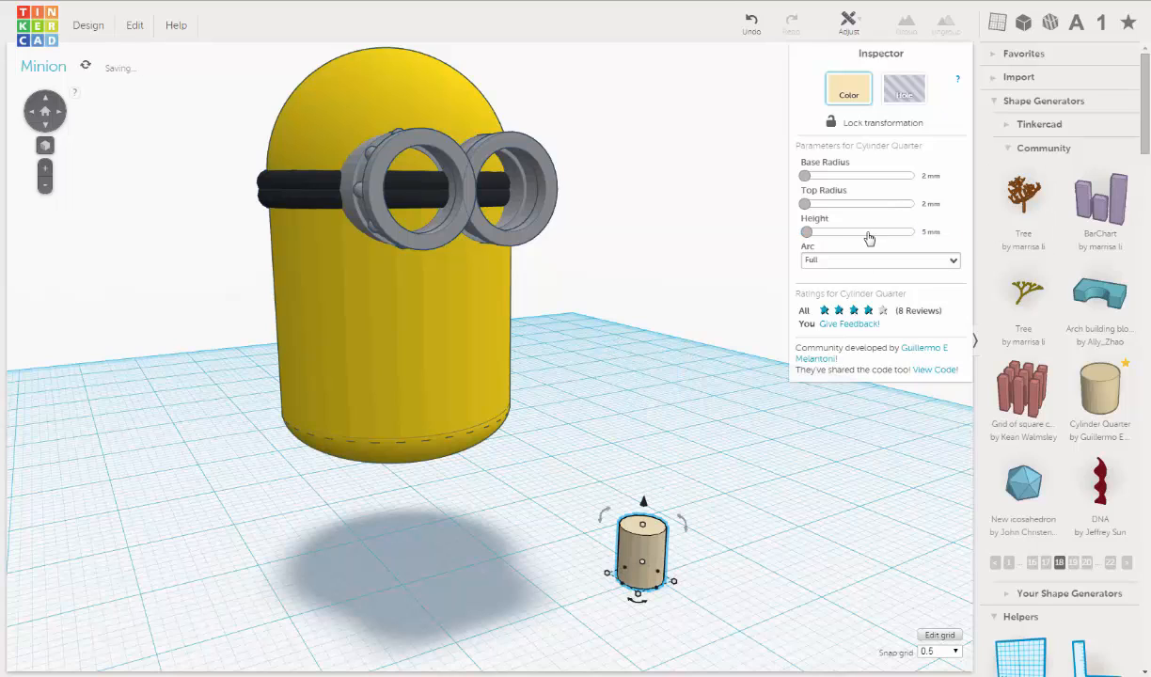
Reduce the Cylinder Quarter's base radius and top radius to 1 mm.
{"action": "left_click", "coordinate": [931, 176]}
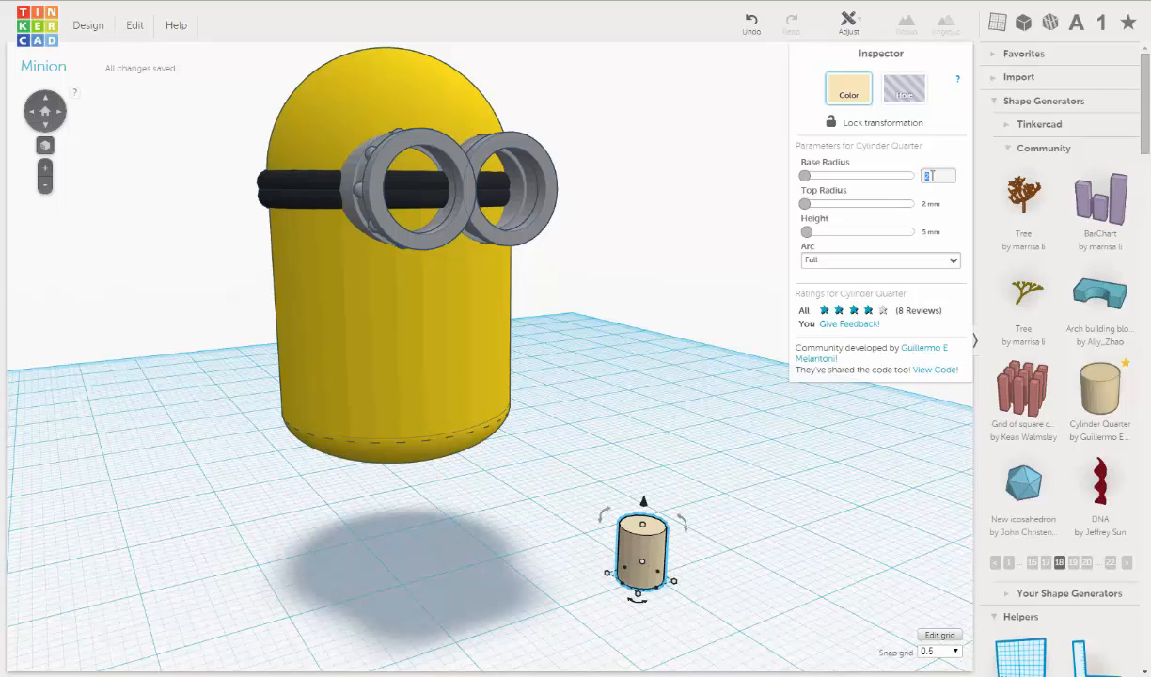
{"action": "type", "text": "1"}
{"action": "key", "text": "Return"}
{"action": "left_click", "coordinate": [935, 203]}
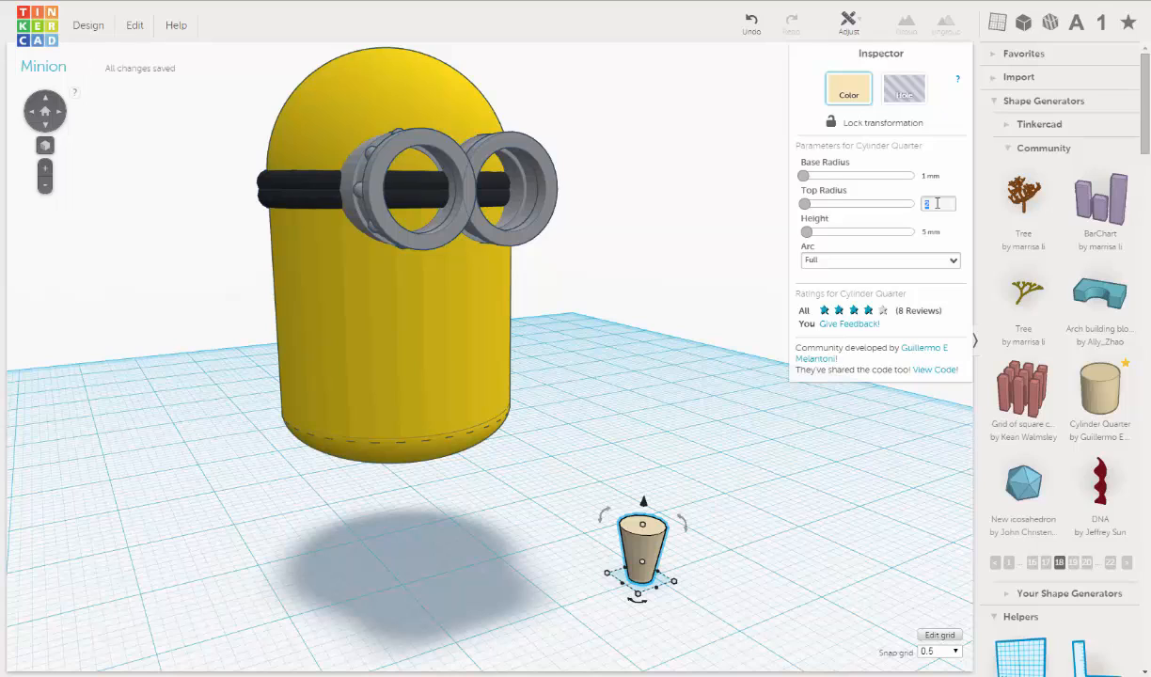
{"action": "type", "text": "1"}
{"action": "key", "text": "Return"}
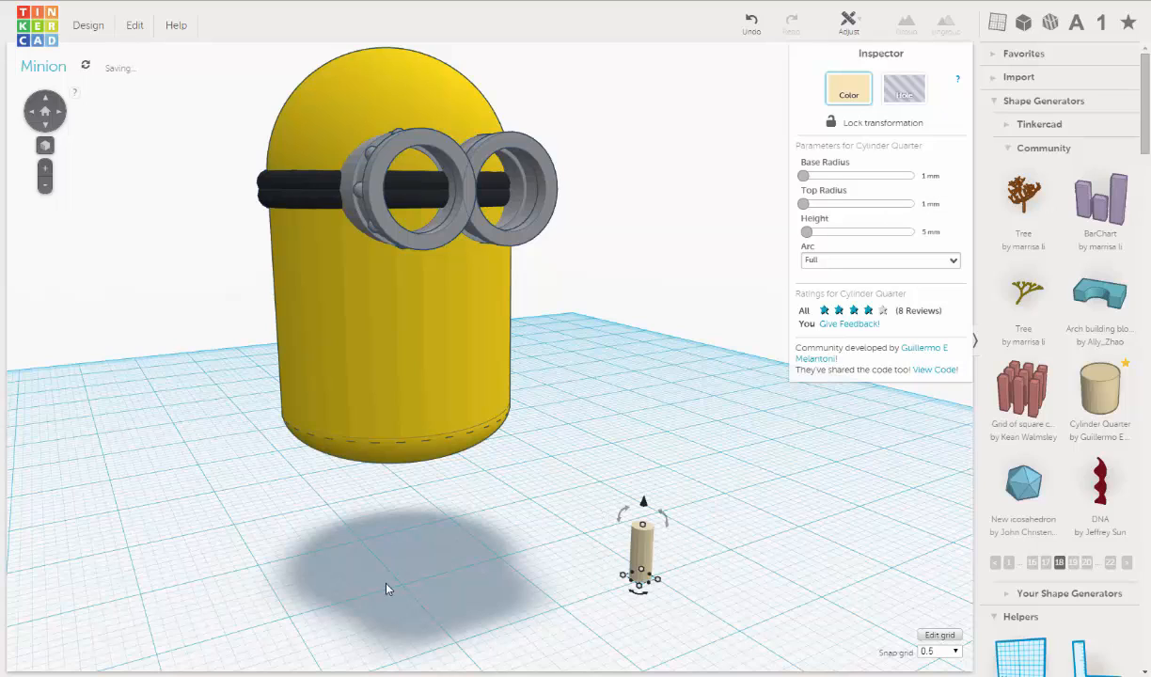
Raise the small cylinder and position it upright where the black strap meets the outer side of the nearer goggle.
{"action": "mouse_move", "coordinate": [645, 505]}
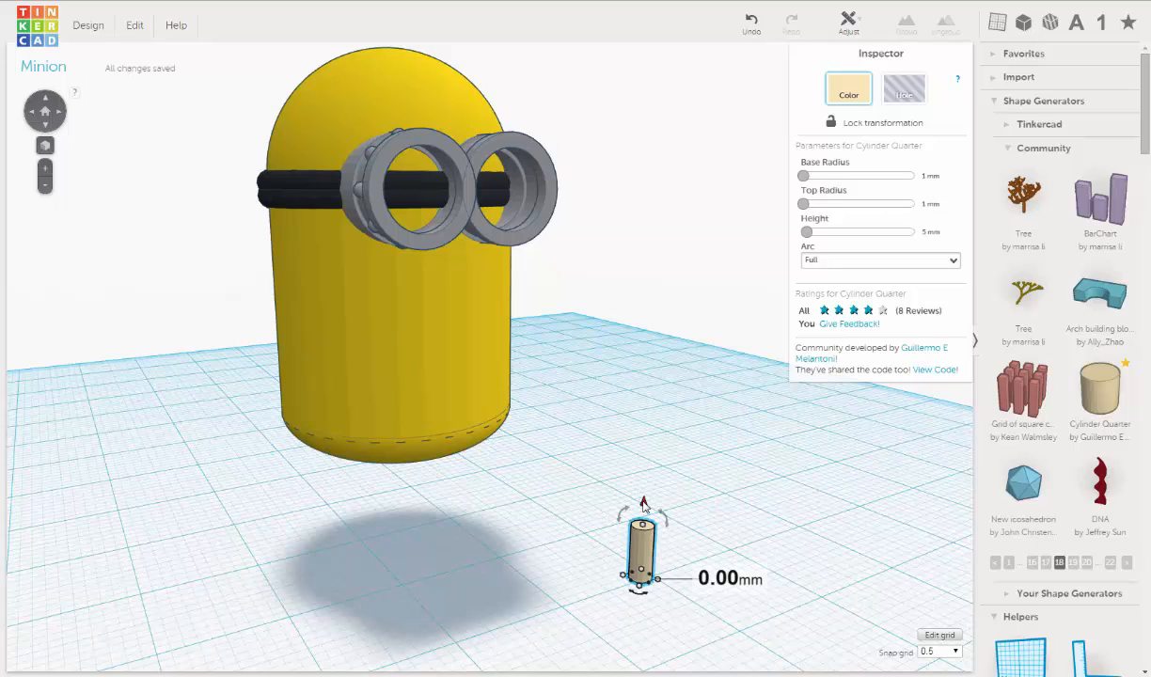
{"action": "left_click_drag", "start_coordinate": [644, 505], "coordinate": [657, 212]}
{"action": "right_click_drag", "start_coordinate": [655, 282], "coordinate": [677, 328]}
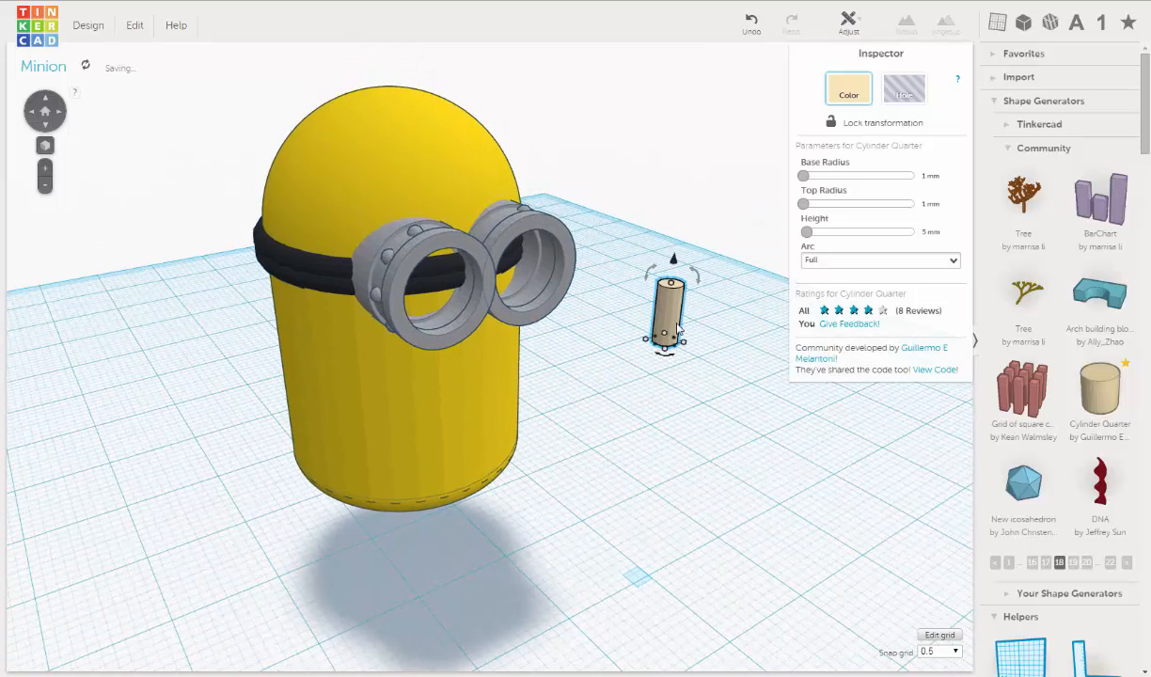
{"action": "left_click_drag", "start_coordinate": [675, 322], "coordinate": [369, 372]}
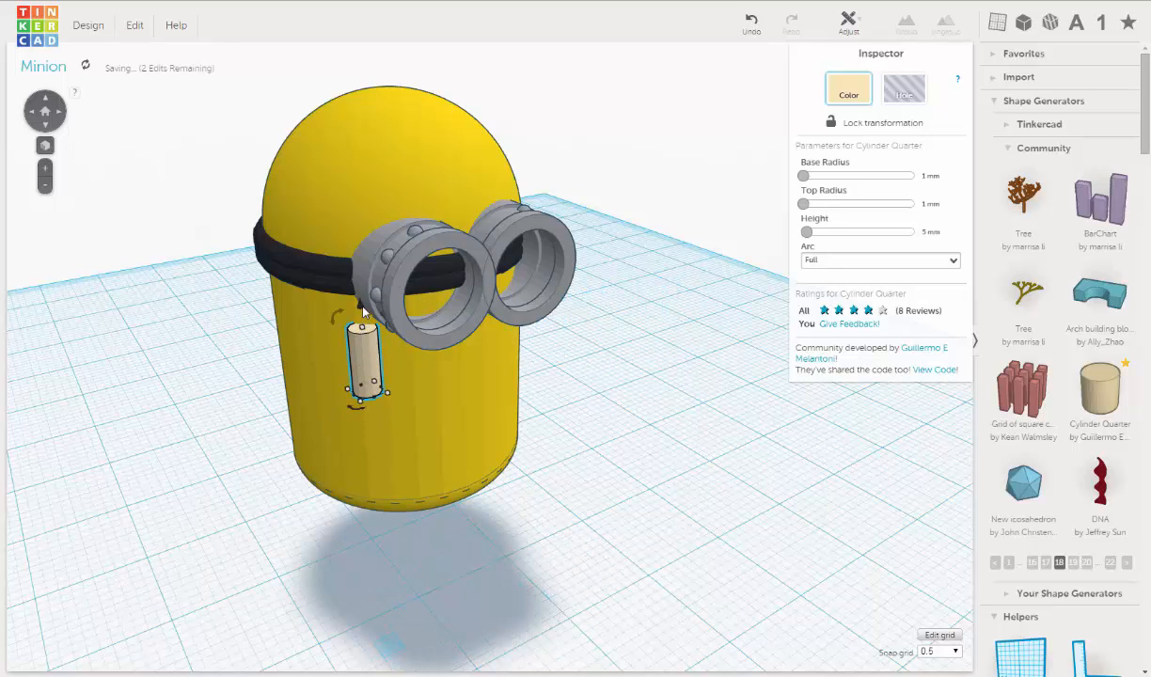
{"action": "left_click_drag", "start_coordinate": [366, 288], "coordinate": [384, 237]}
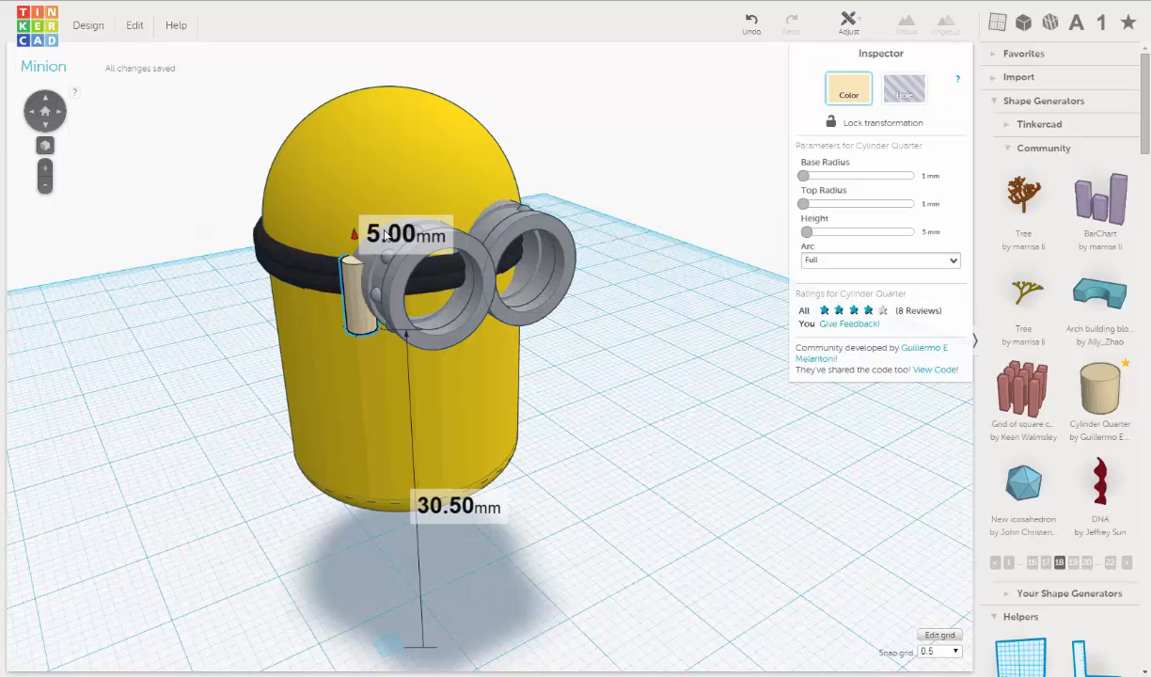
{"action": "left_click_drag", "start_coordinate": [385, 235], "coordinate": [389, 216]}
{"action": "scroll", "coordinate": [399, 380], "scroll_direction": "up", "scroll_amount": 4}
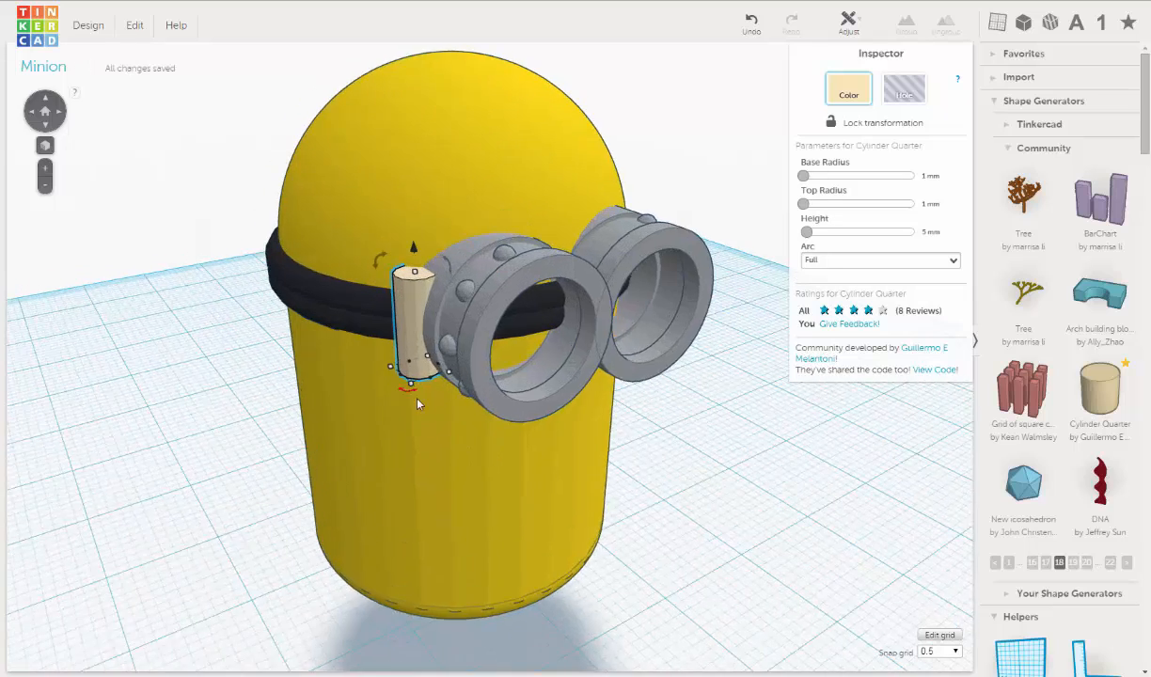
Colour the small cylinder light grey from the colour presets to match the goggles.
{"action": "right_click_drag", "start_coordinate": [535, 489], "coordinate": [491, 436]}
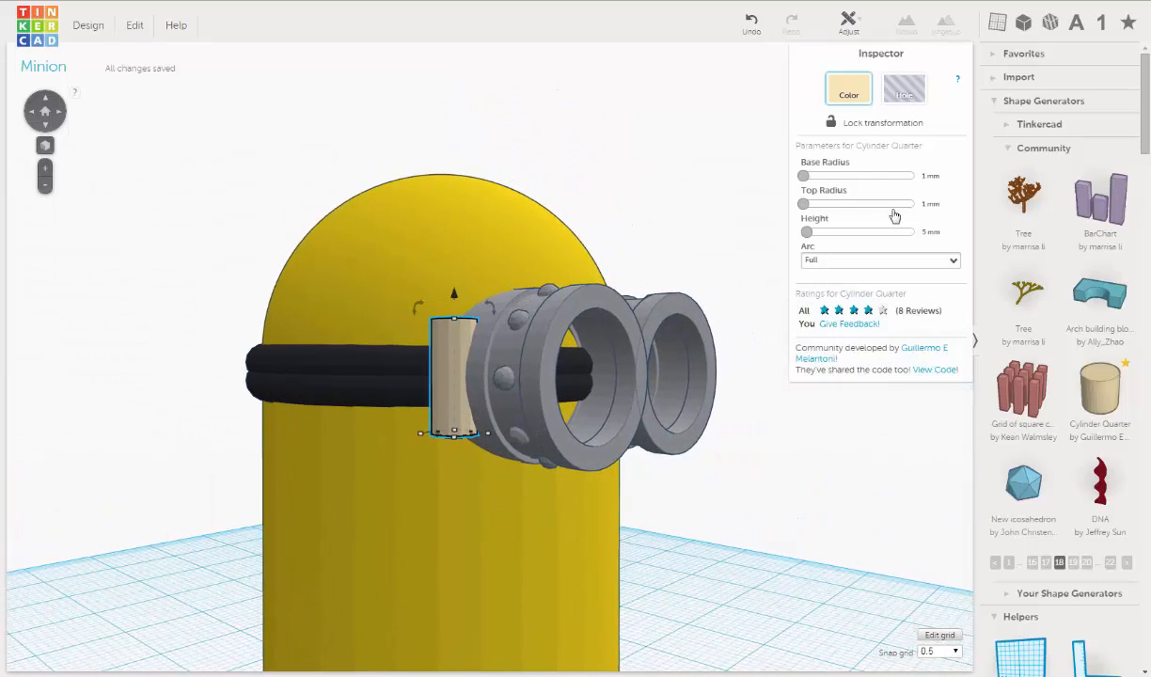
{"action": "left_click", "coordinate": [831, 94]}
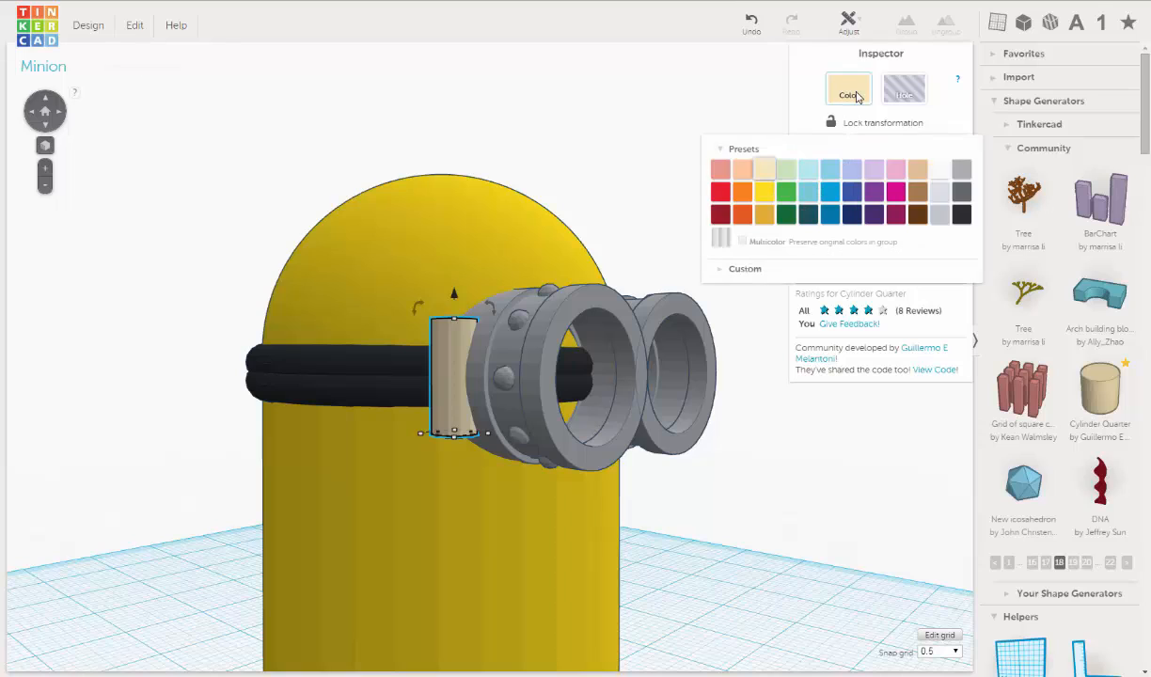
{"action": "left_click", "coordinate": [968, 167]}
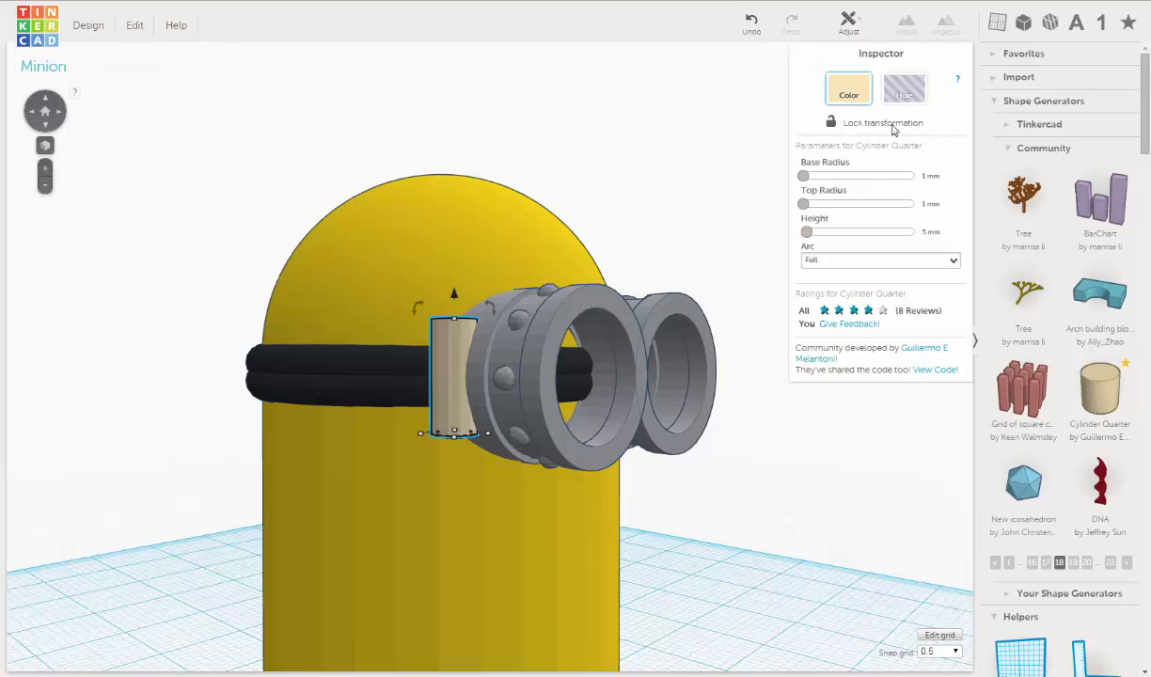
{"action": "left_click", "coordinate": [849, 89]}
{"action": "left_click", "coordinate": [958, 169]}
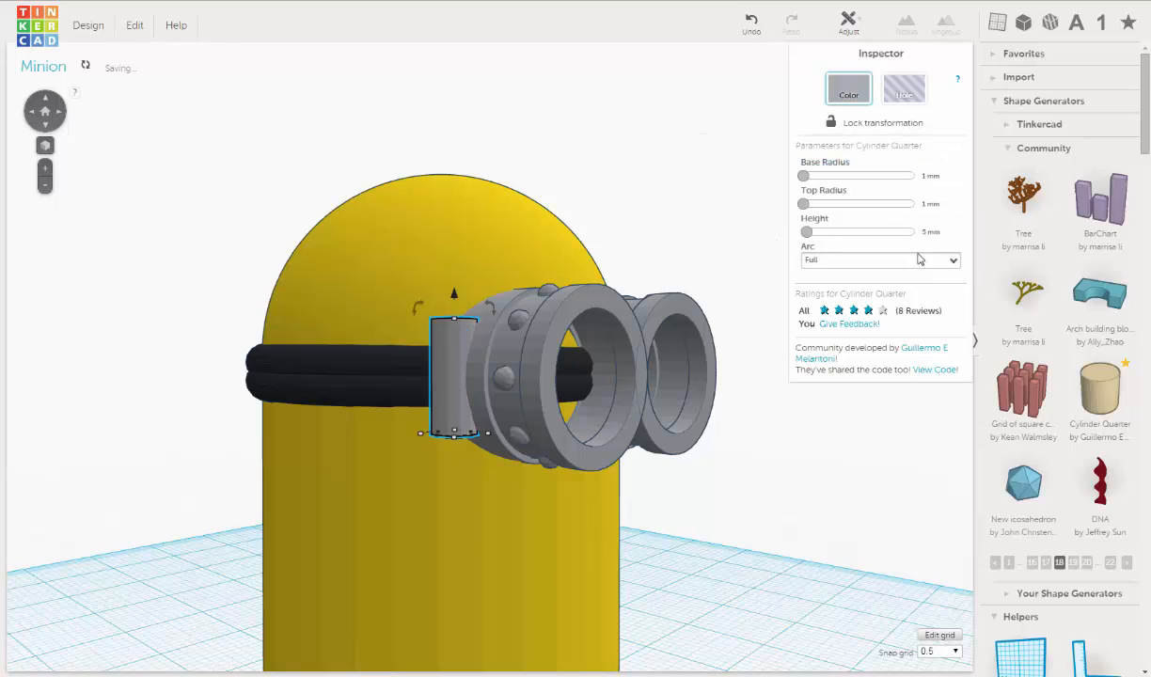
Set the grey cylinder's base radius and top radius to 0.5 mm.
{"action": "left_click", "coordinate": [929, 177]}
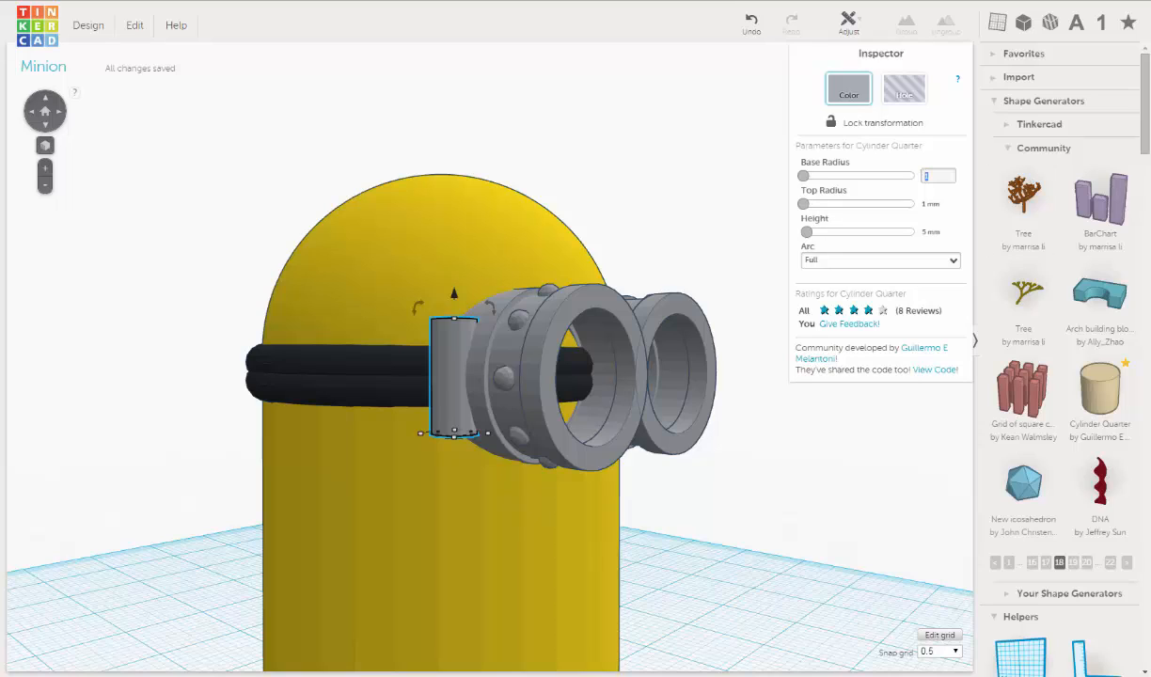
{"action": "key", "text": "Return"}
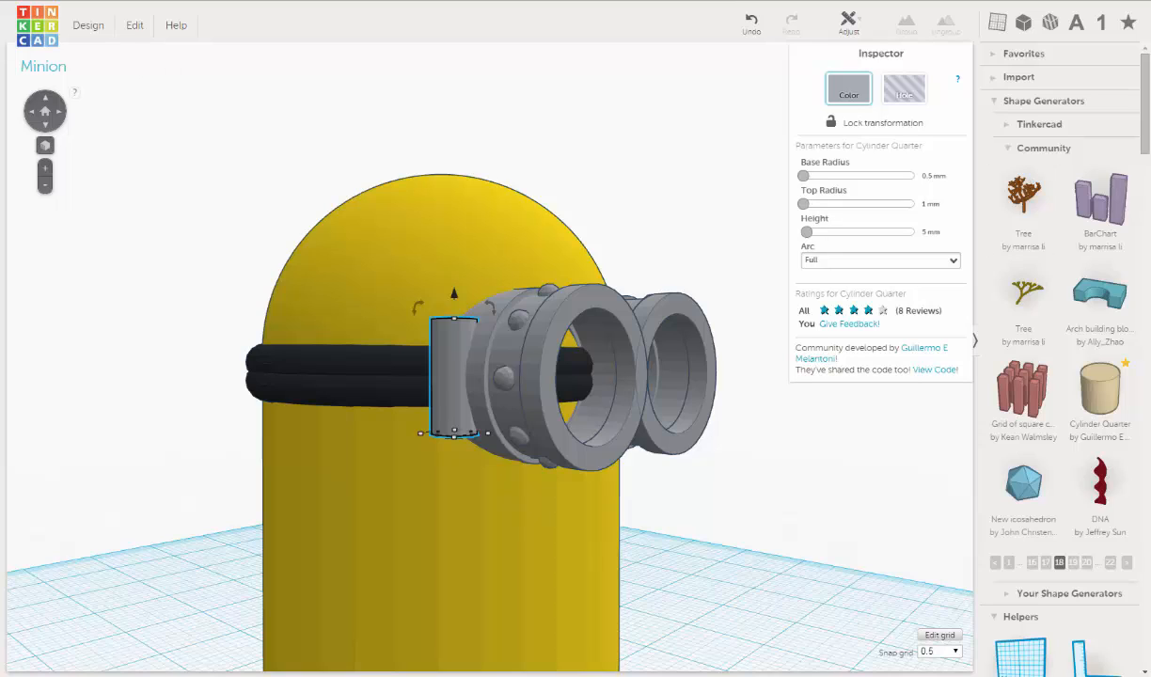
{"action": "left_click", "coordinate": [929, 204]}
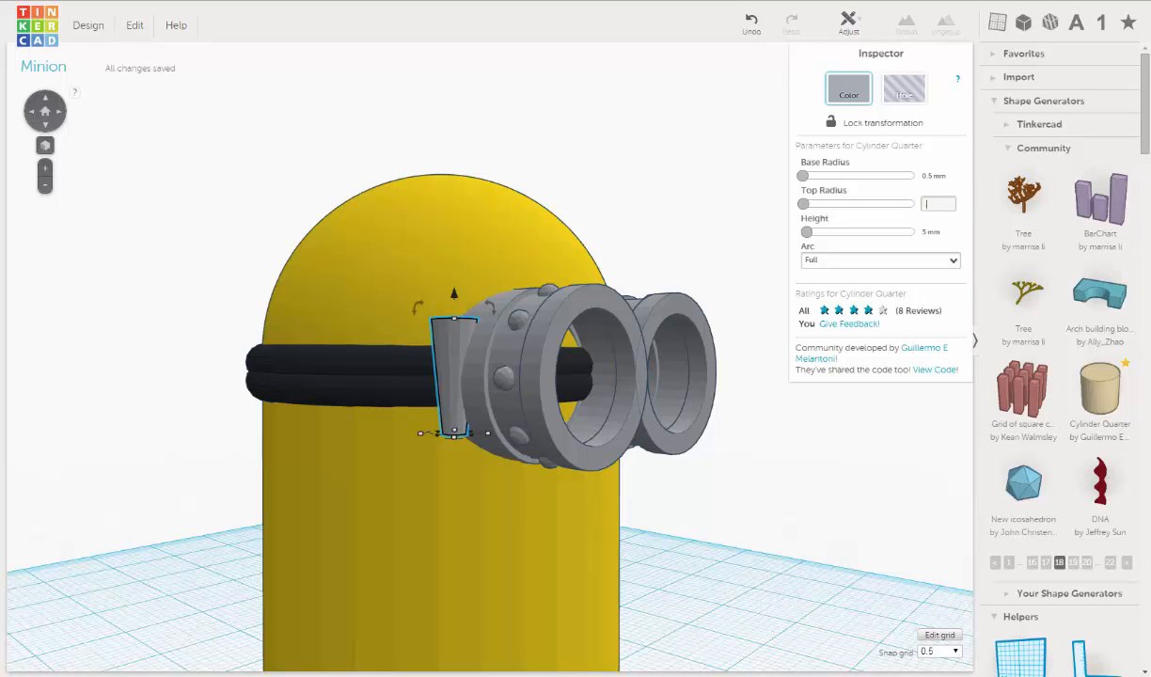
{"action": "type", "text": ".5"}
{"action": "key", "text": "Return"}
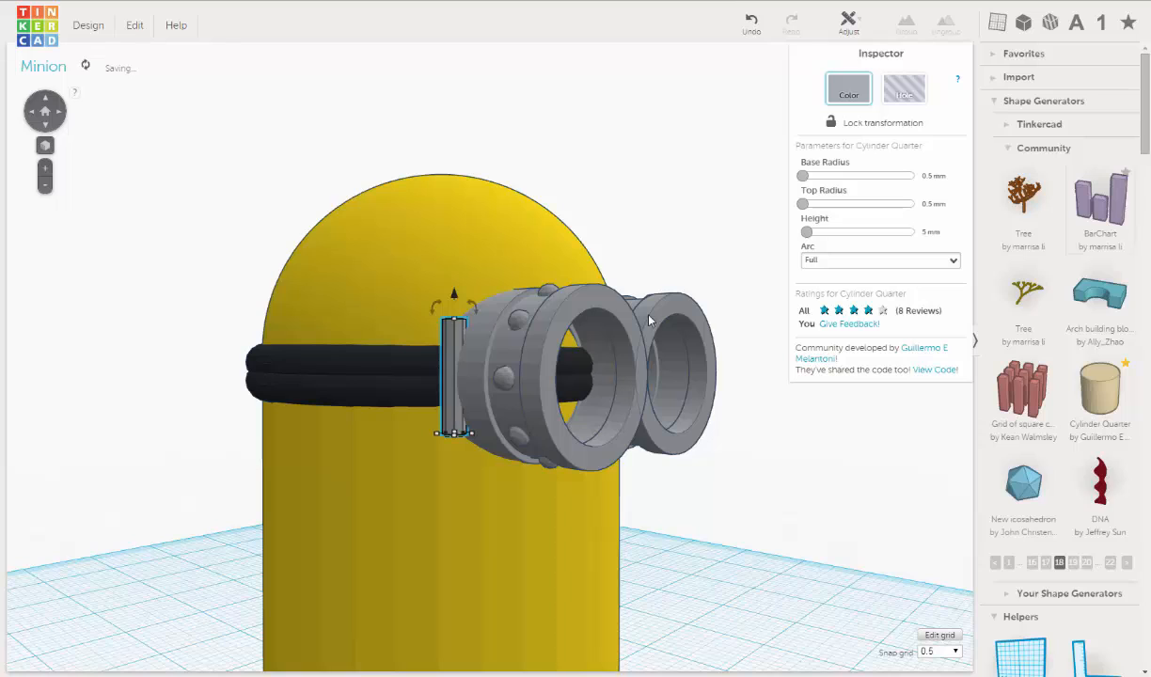
Place a Sliced Cylinder from the community shape generators on the workplane in front of the minion's goggles.
{"action": "right_click_drag", "start_coordinate": [463, 314], "coordinate": [471, 380]}
{"action": "scroll", "coordinate": [472, 381], "scroll_direction": "up", "scroll_amount": 2}
{"action": "right_click_drag", "start_coordinate": [525, 353], "coordinate": [518, 179]}
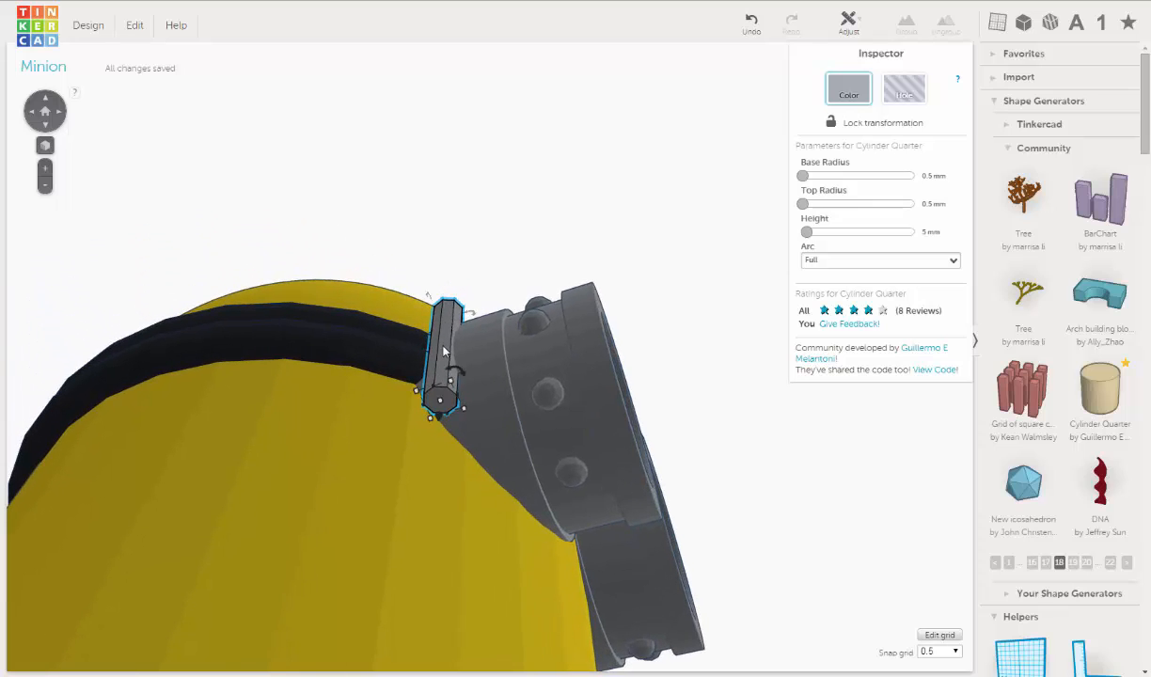
{"action": "right_click_drag", "start_coordinate": [440, 395], "coordinate": [450, 569]}
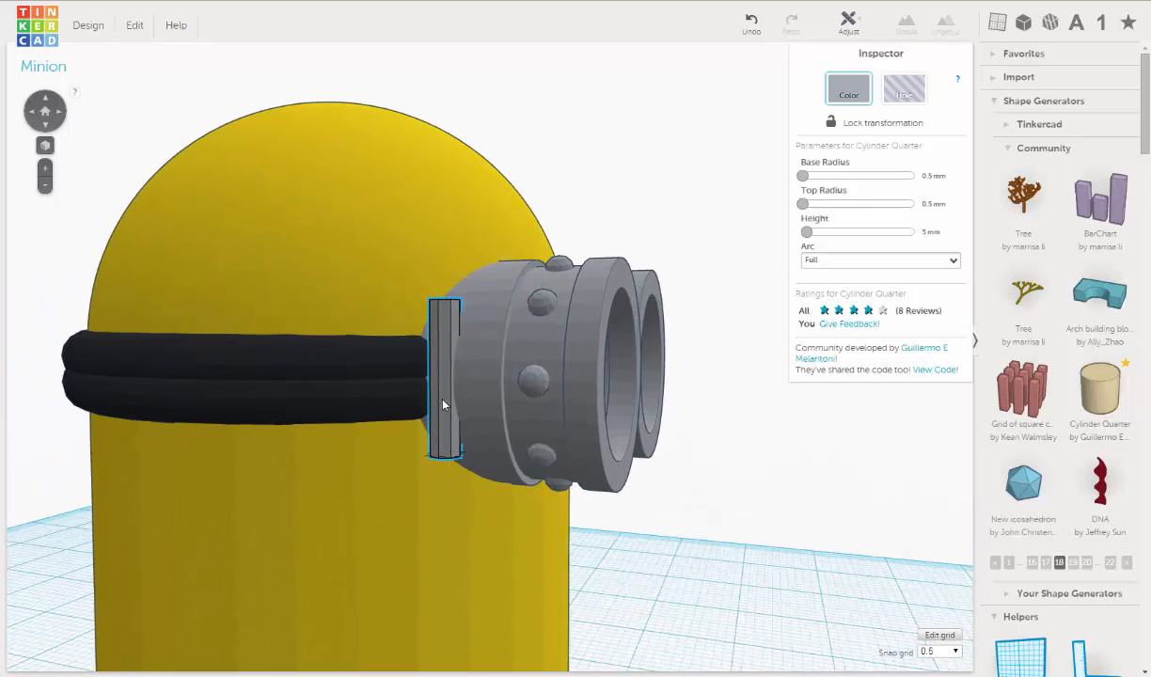
{"action": "right_click_drag", "start_coordinate": [443, 404], "coordinate": [456, 346]}
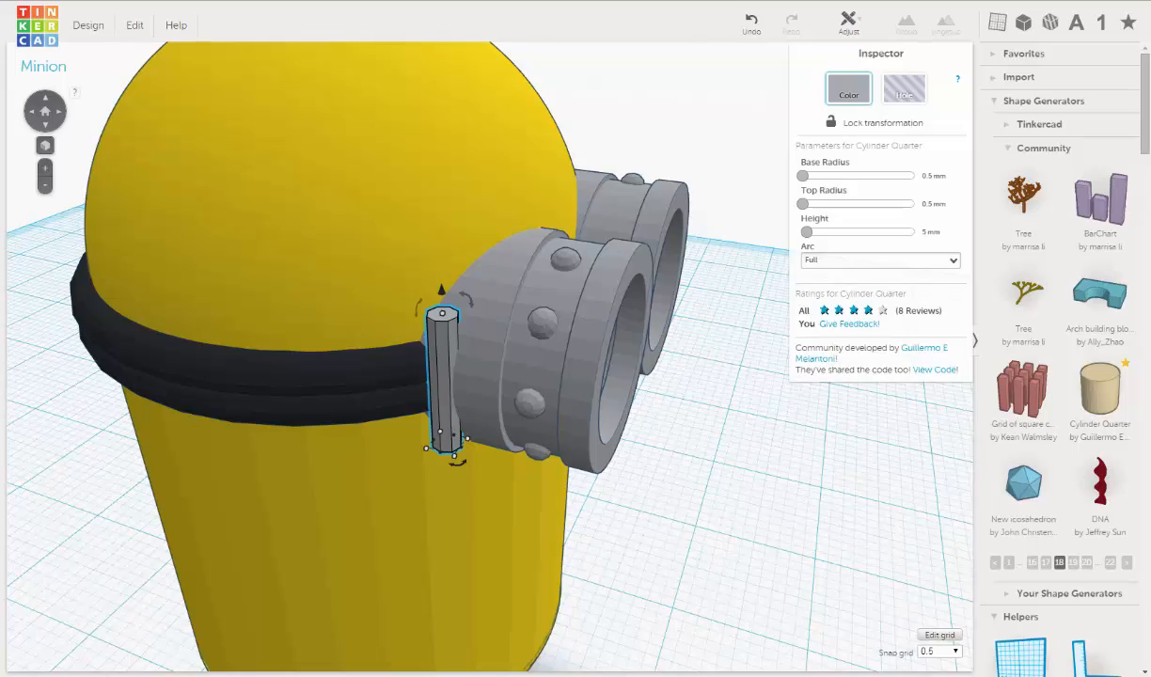
{"action": "left_click", "coordinate": [1046, 562]}
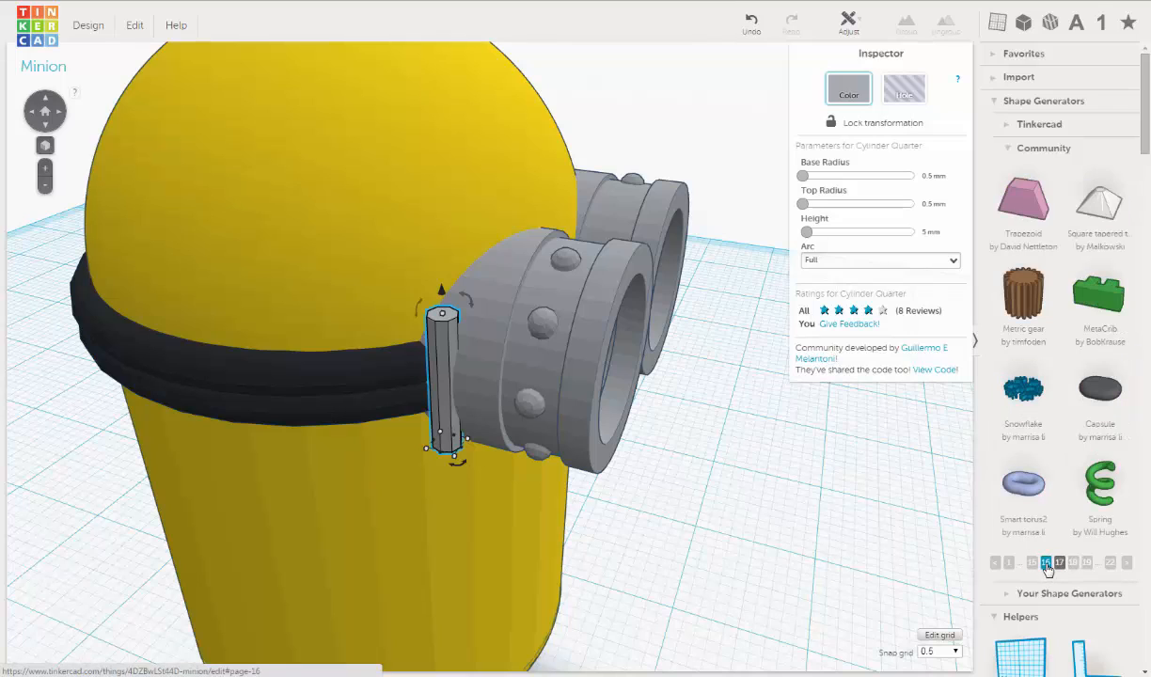
{"action": "left_click", "coordinate": [1034, 563]}
{"action": "left_click_drag", "start_coordinate": [1100, 484], "coordinate": [725, 545]}
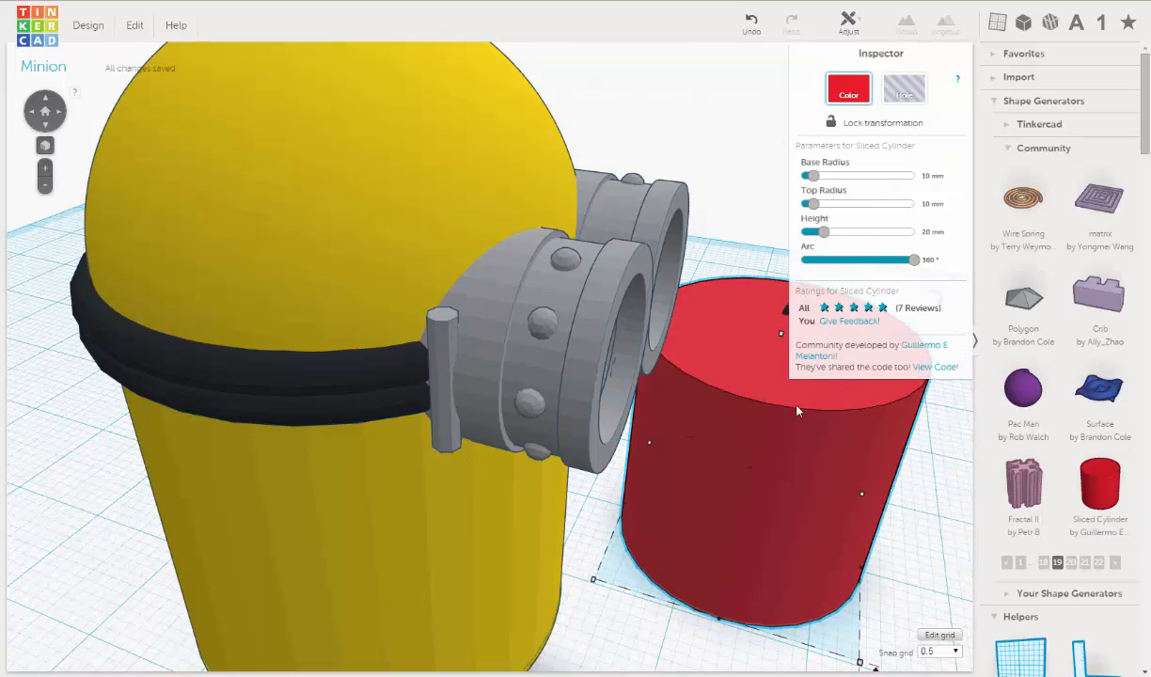
Set the Sliced Cylinder's base radius and top radius to 0.5 mm.
{"action": "middle_click_drag", "start_coordinate": [779, 451], "coordinate": [600, 359]}
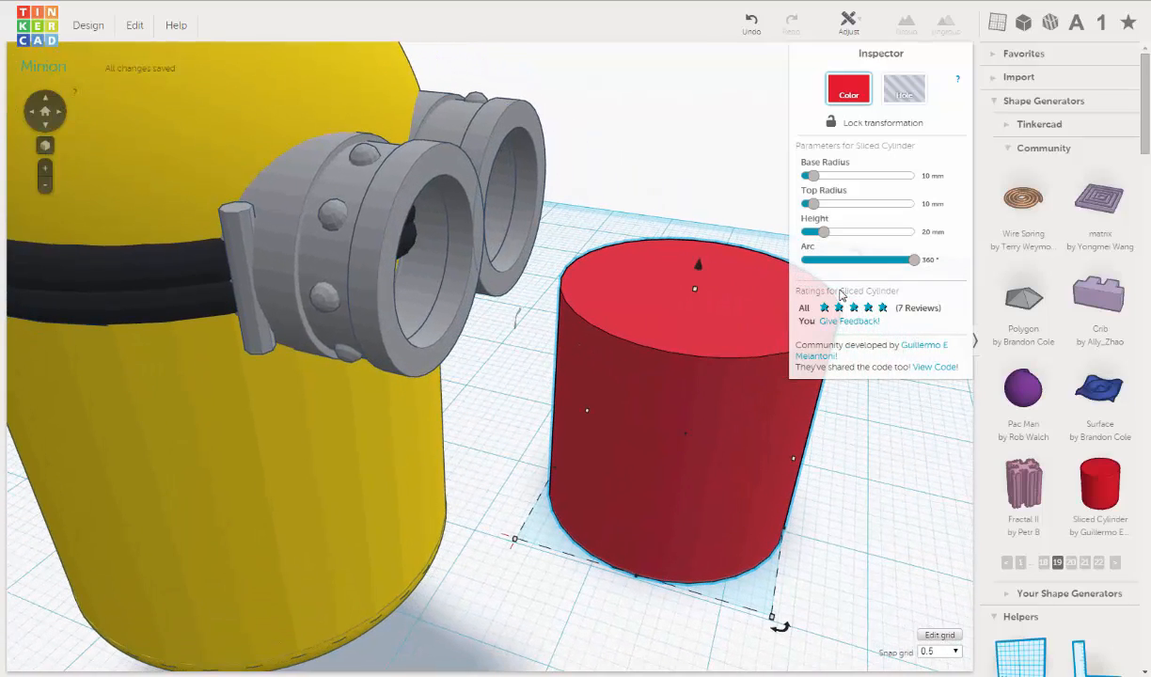
{"action": "left_click", "coordinate": [932, 175]}
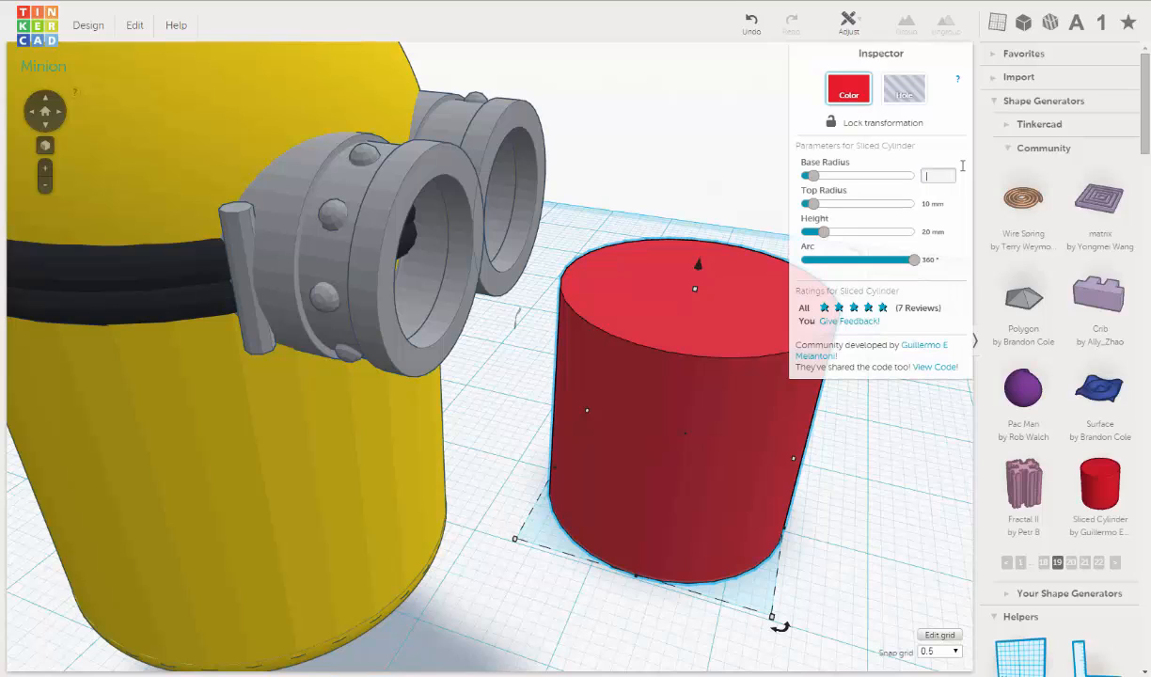
{"action": "type", "text": "0.5"}
{"action": "key", "text": "Return"}
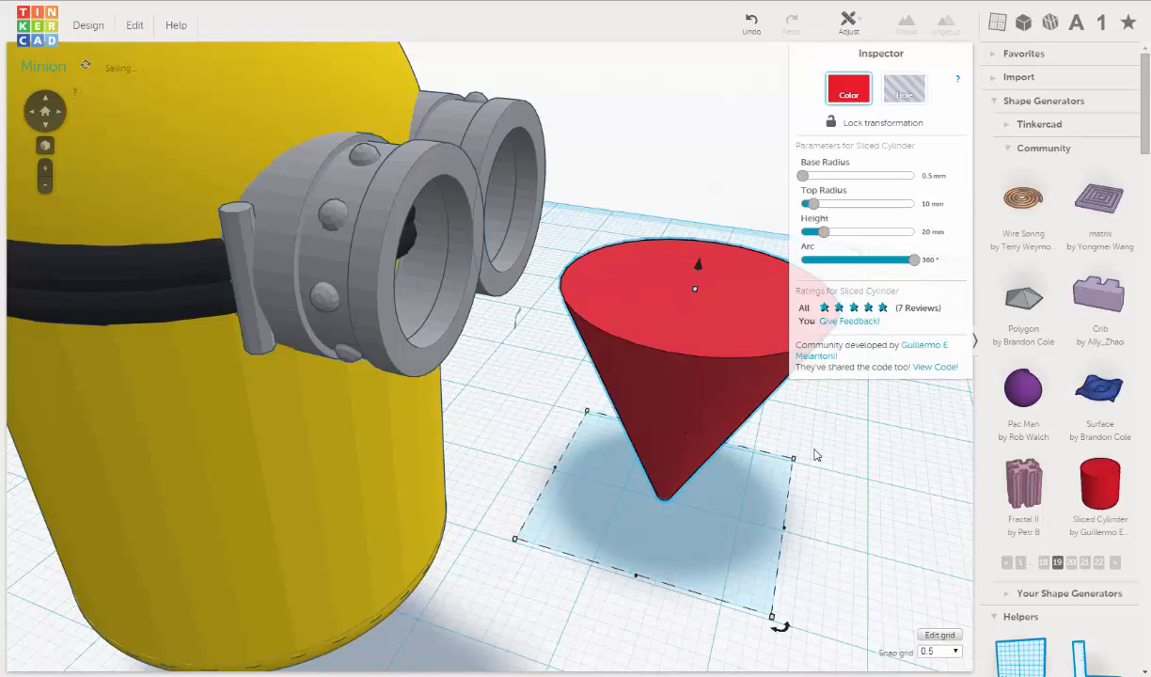
{"action": "left_click", "coordinate": [939, 205]}
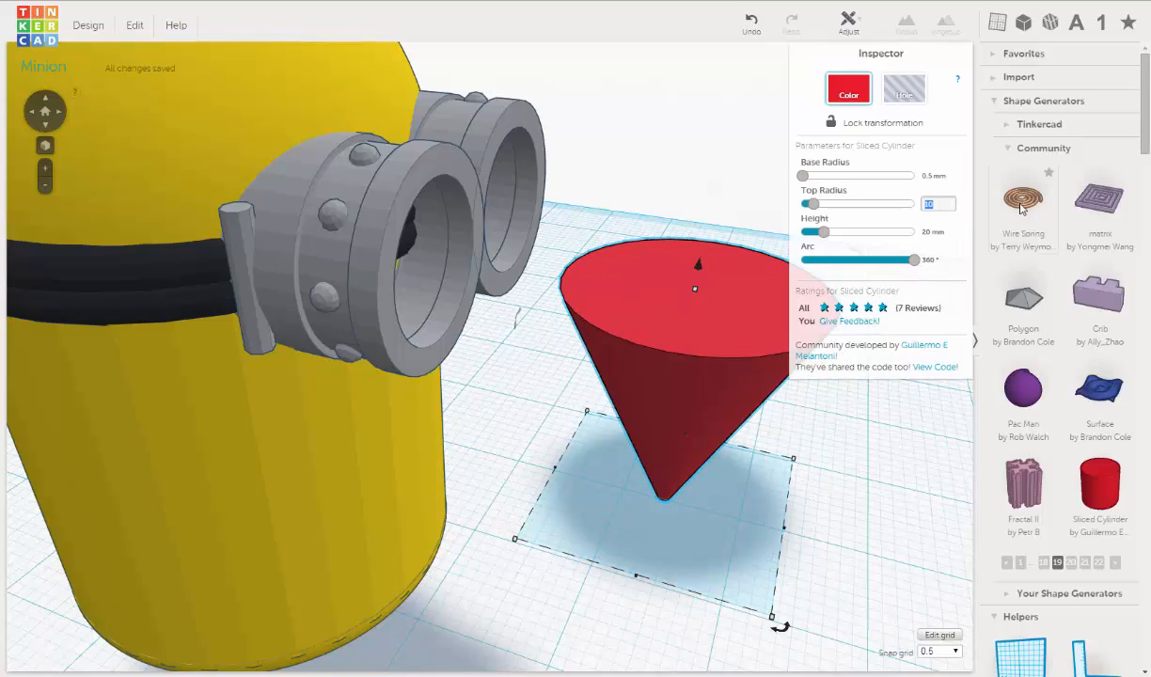
{"action": "type", "text": "0.5"}
{"action": "key", "text": "Return"}
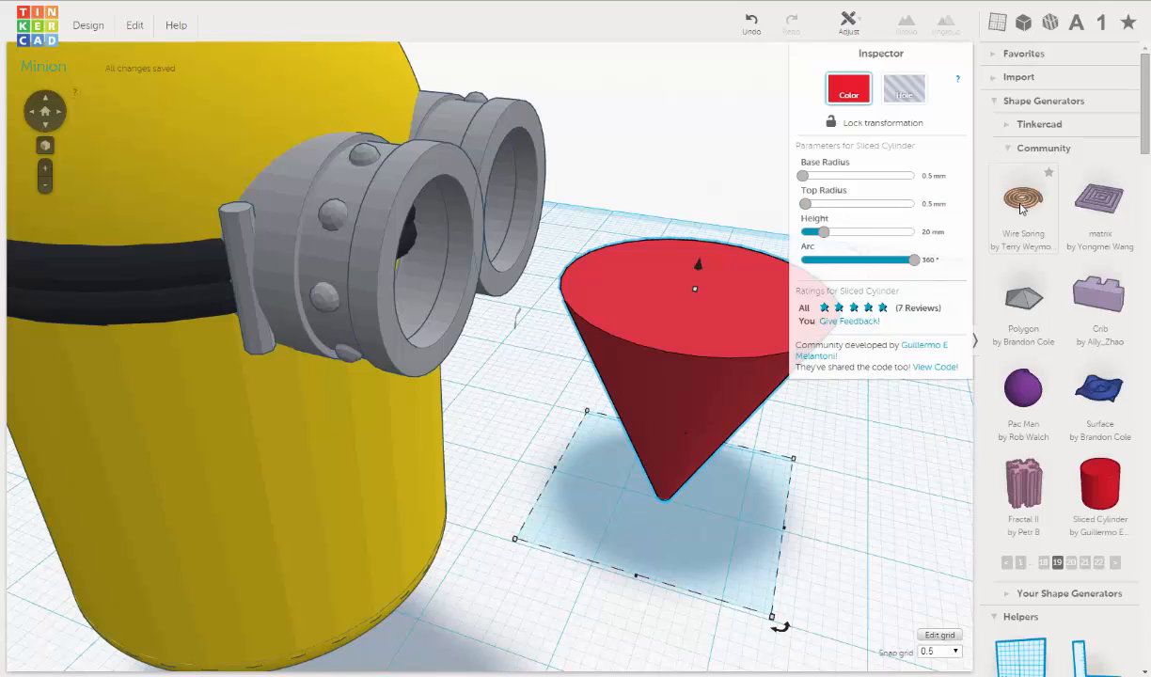
Try out a Cylinder Quarter from the community shape generators in front of the minion and delete it.
{"action": "right_click_drag", "start_coordinate": [704, 388], "coordinate": [542, 395]}
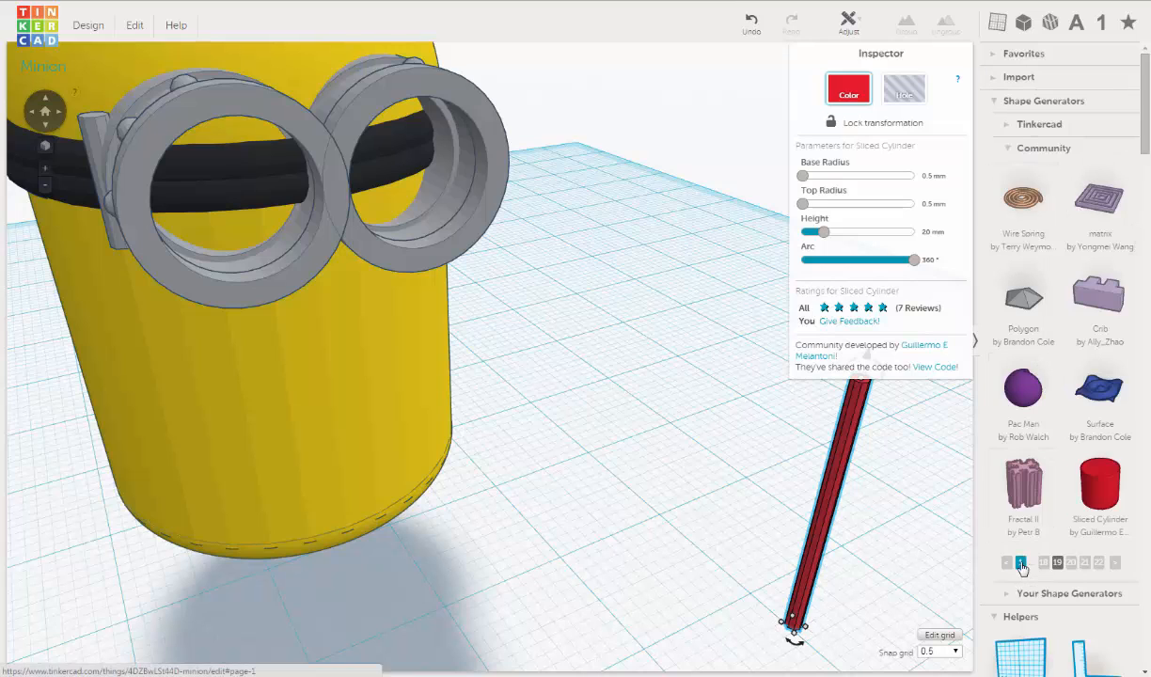
{"action": "left_click", "coordinate": [1022, 565]}
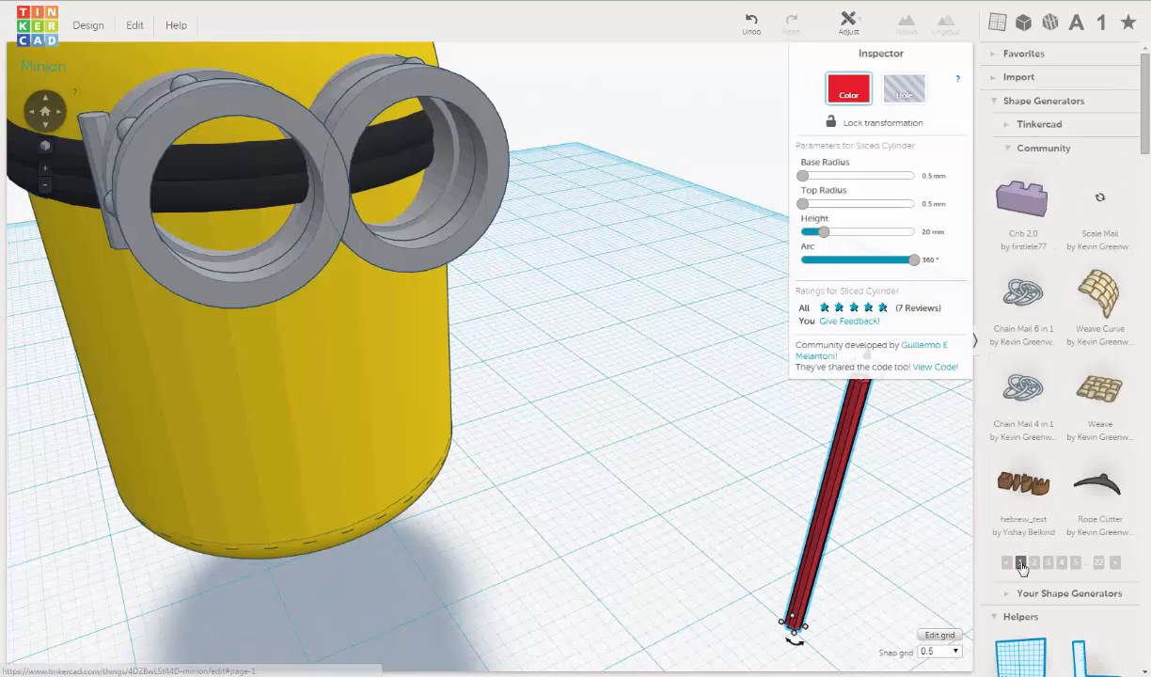
{"action": "left_click", "coordinate": [1115, 564]}
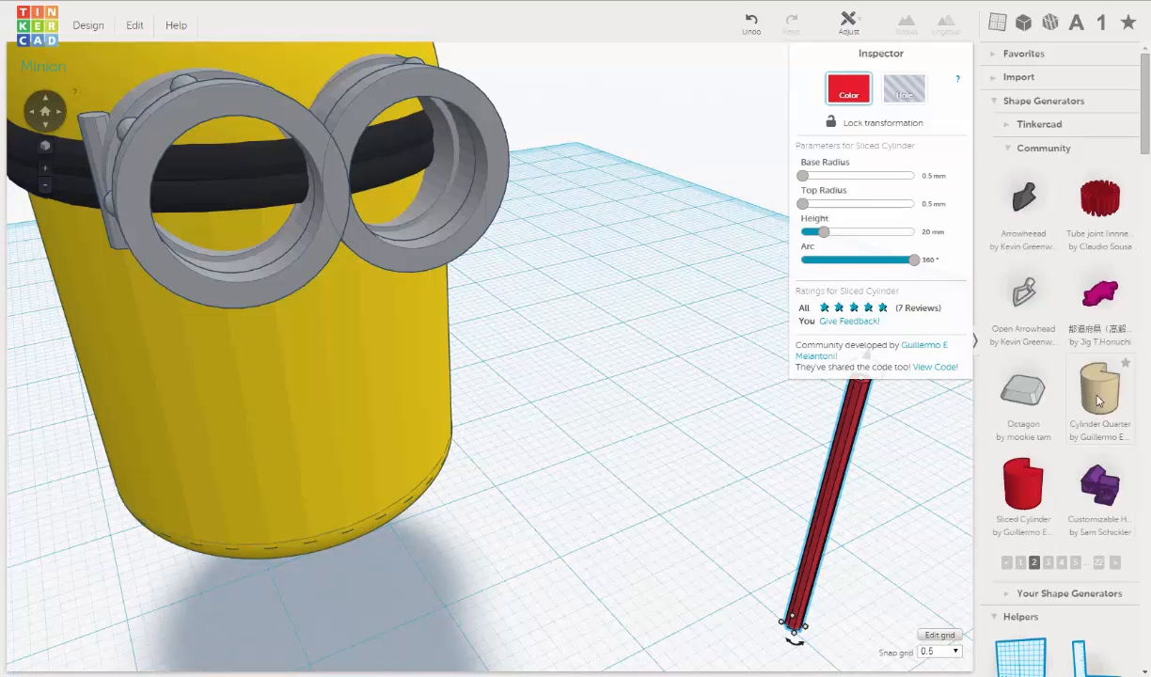
{"action": "left_click_drag", "start_coordinate": [912, 436], "coordinate": [635, 513]}
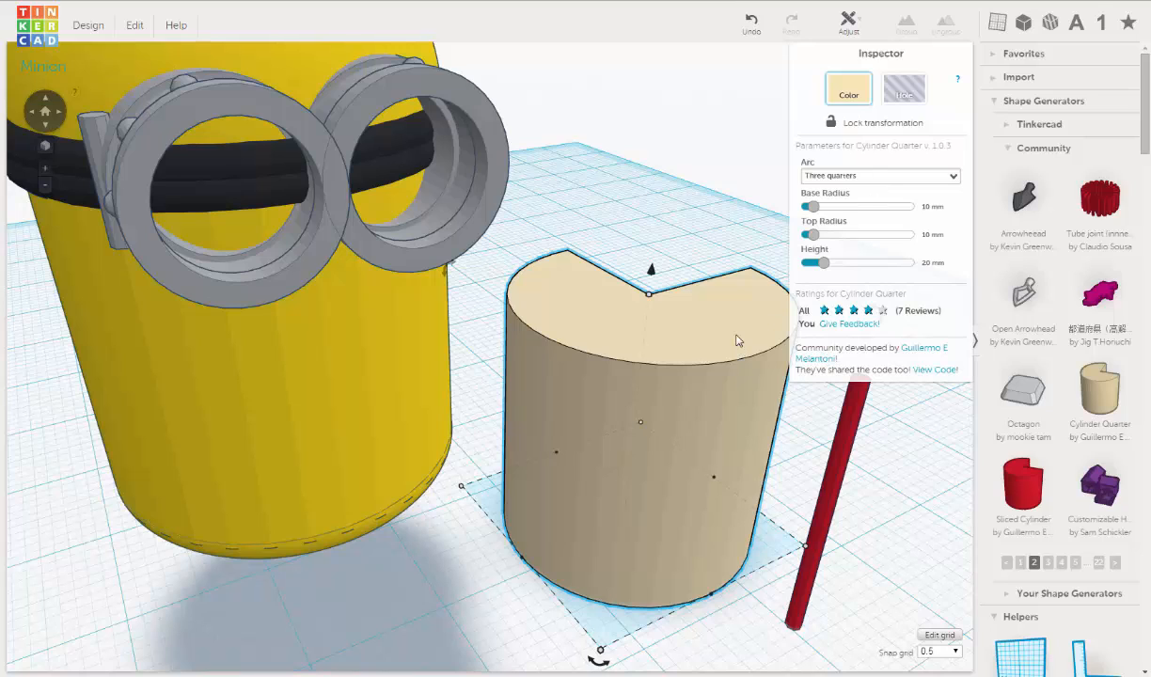
{"action": "key", "text": "Delete"}
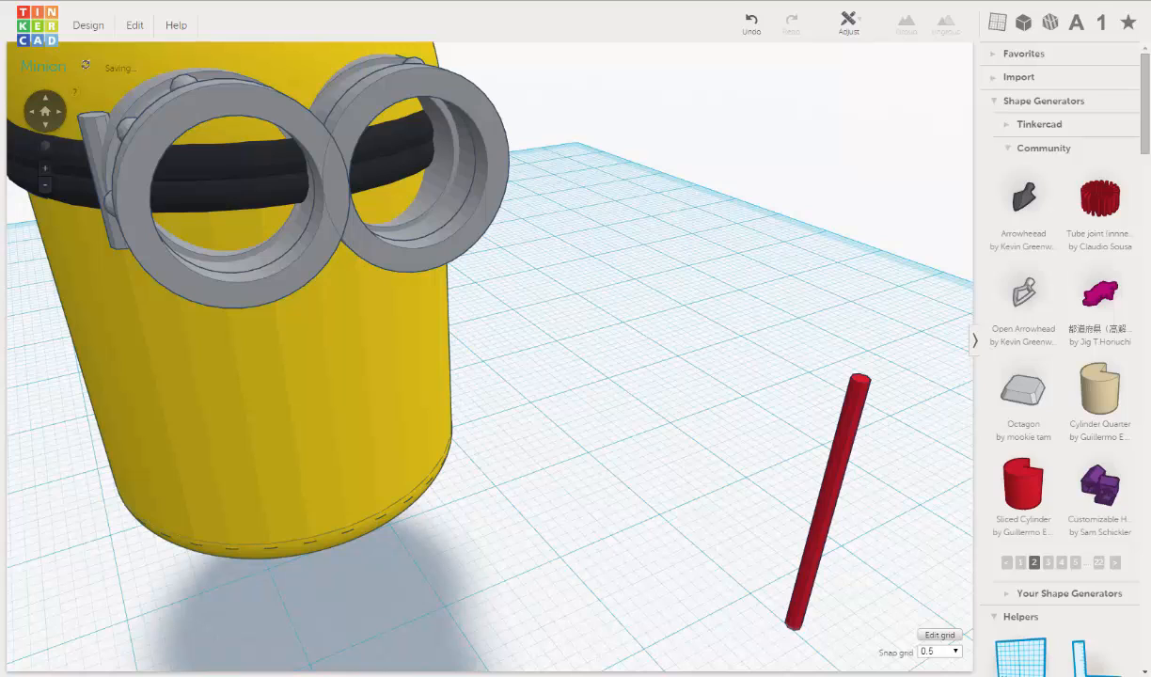
Place a Hi-Res Tube from the community shape generators beside the minion and delete the thin red cylinder.
{"action": "left_click", "coordinate": [1116, 564]}
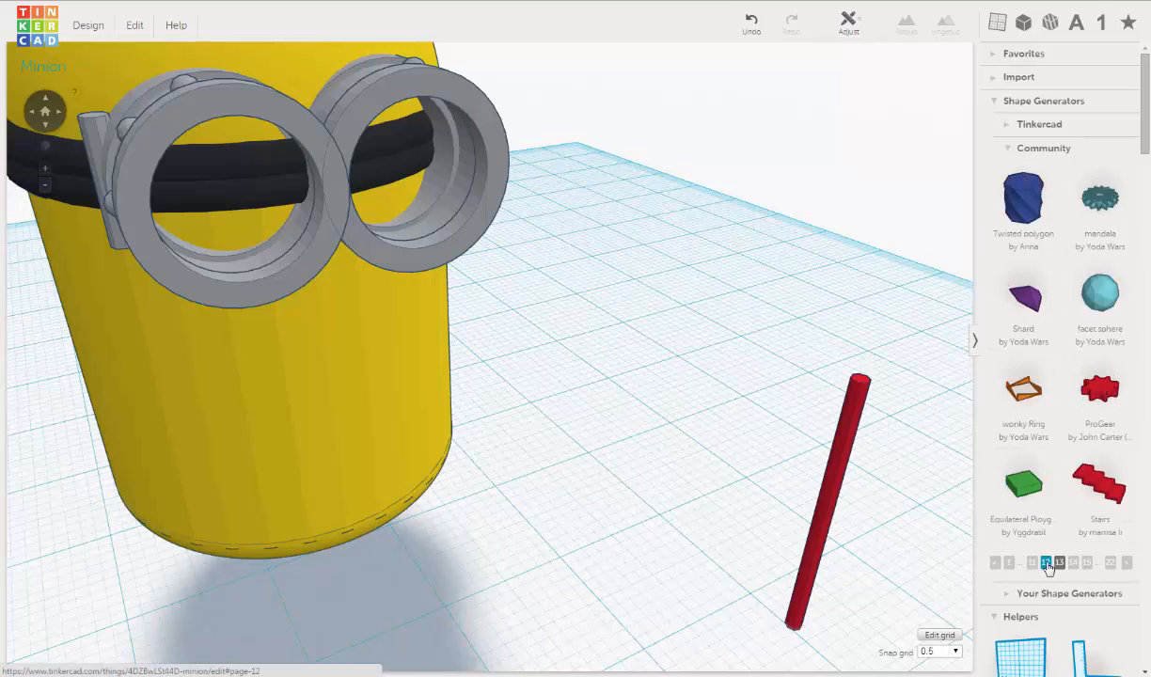
{"action": "left_click", "coordinate": [1048, 565]}
{"action": "left_click_drag", "start_coordinate": [1108, 194], "coordinate": [635, 404]}
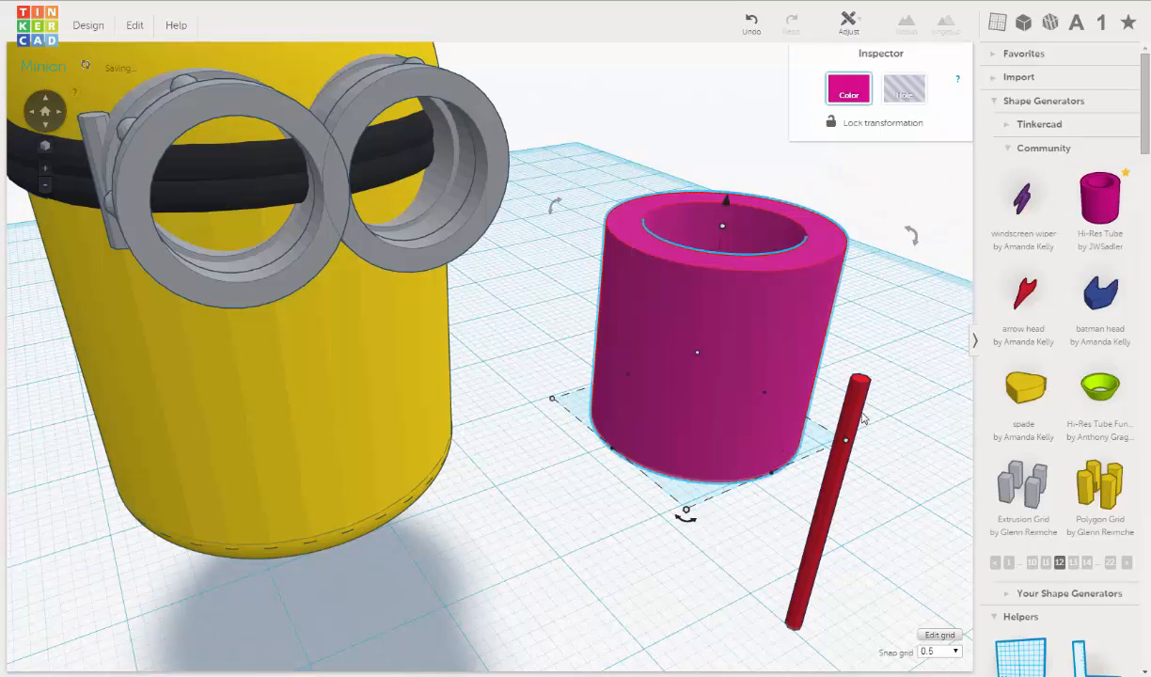
{"action": "left_click", "coordinate": [863, 404]}
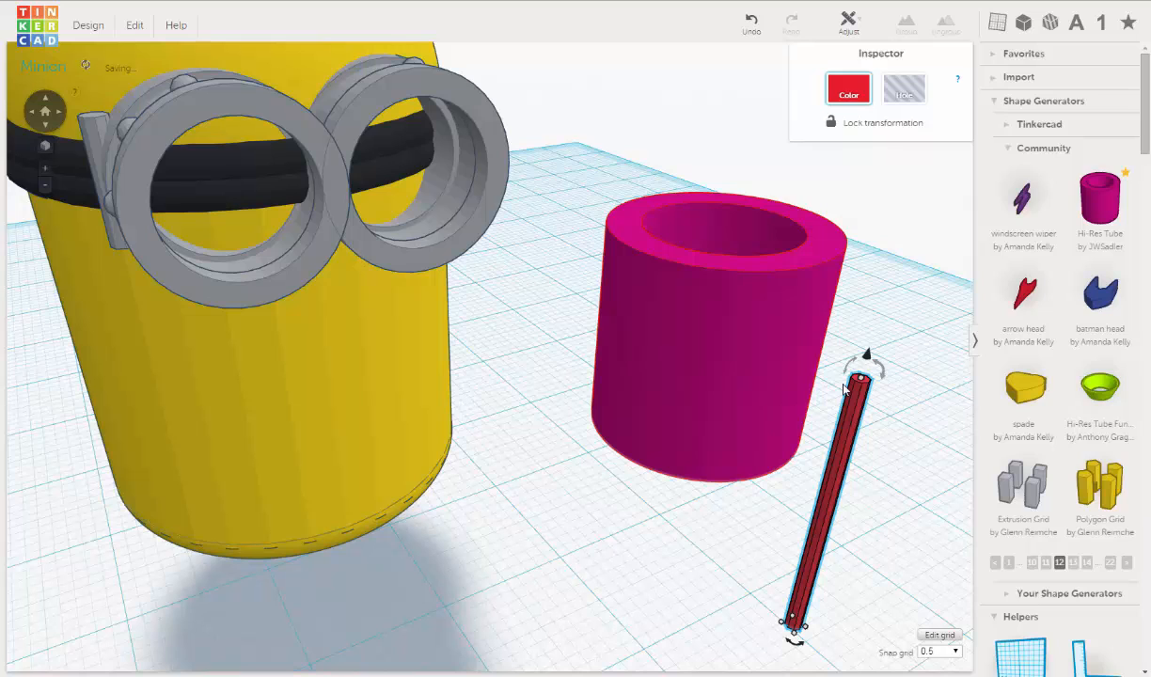
{"action": "key", "text": "Delete"}
Try a wall thickness of 0.1 mm on the Hi-Res Tube, and set it to 11 mm to fill the tube.
{"action": "left_click", "coordinate": [788, 304]}
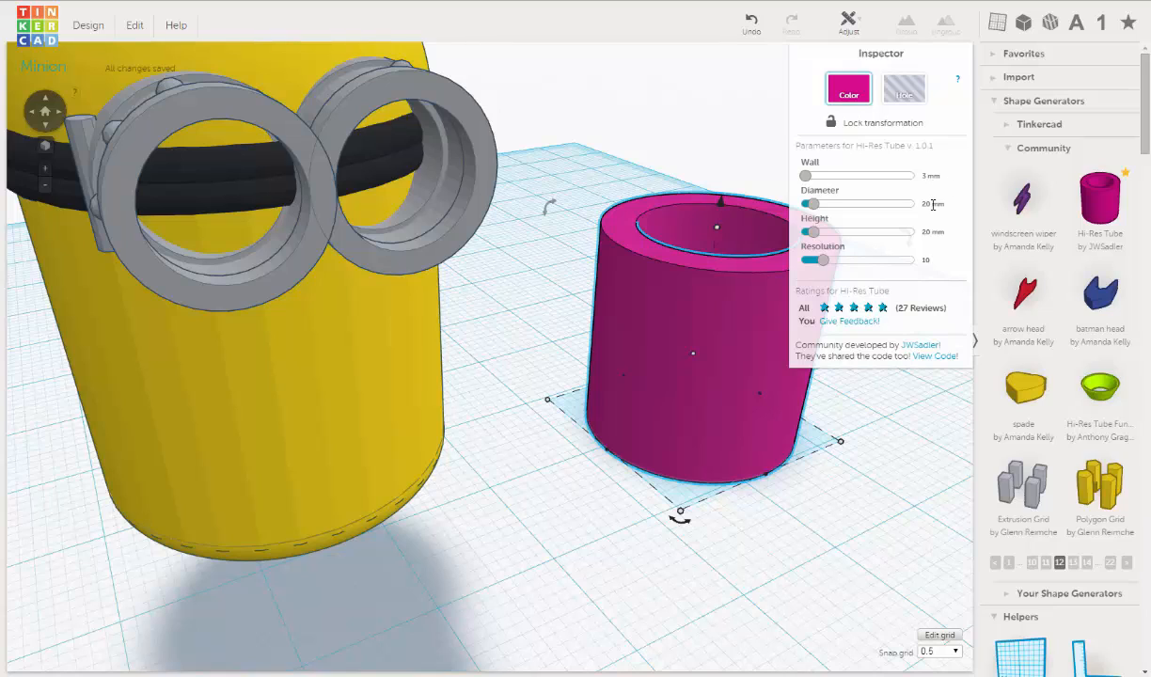
{"action": "left_click", "coordinate": [930, 176]}
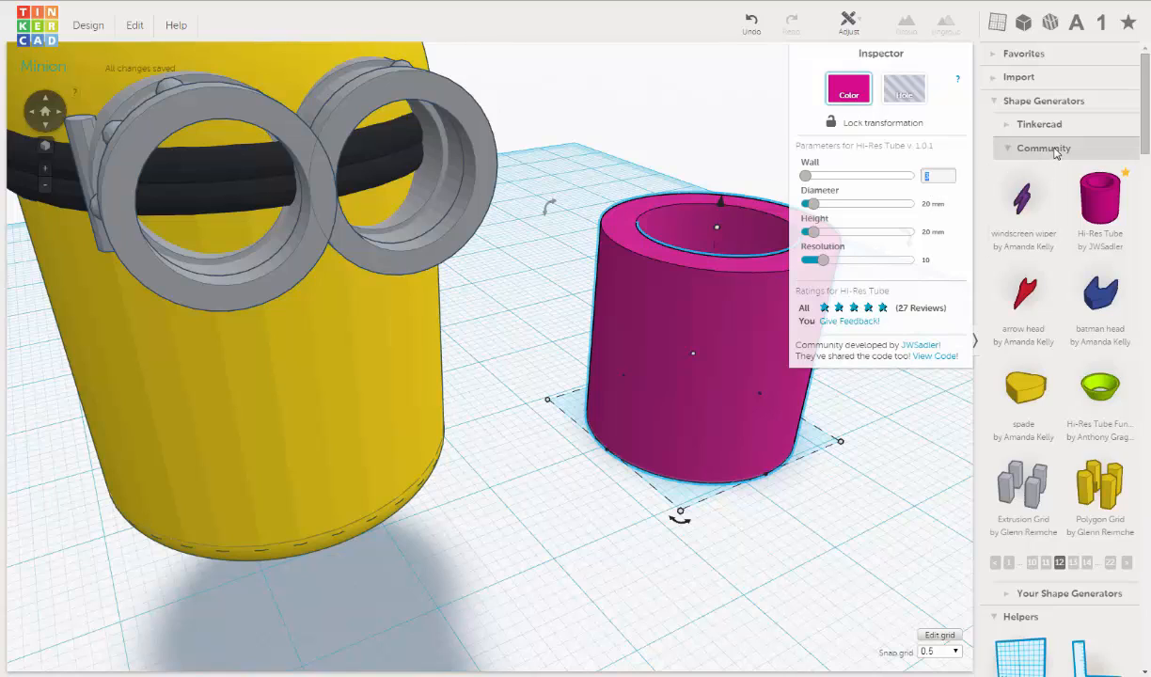
{"action": "type", "text": "0.1"}
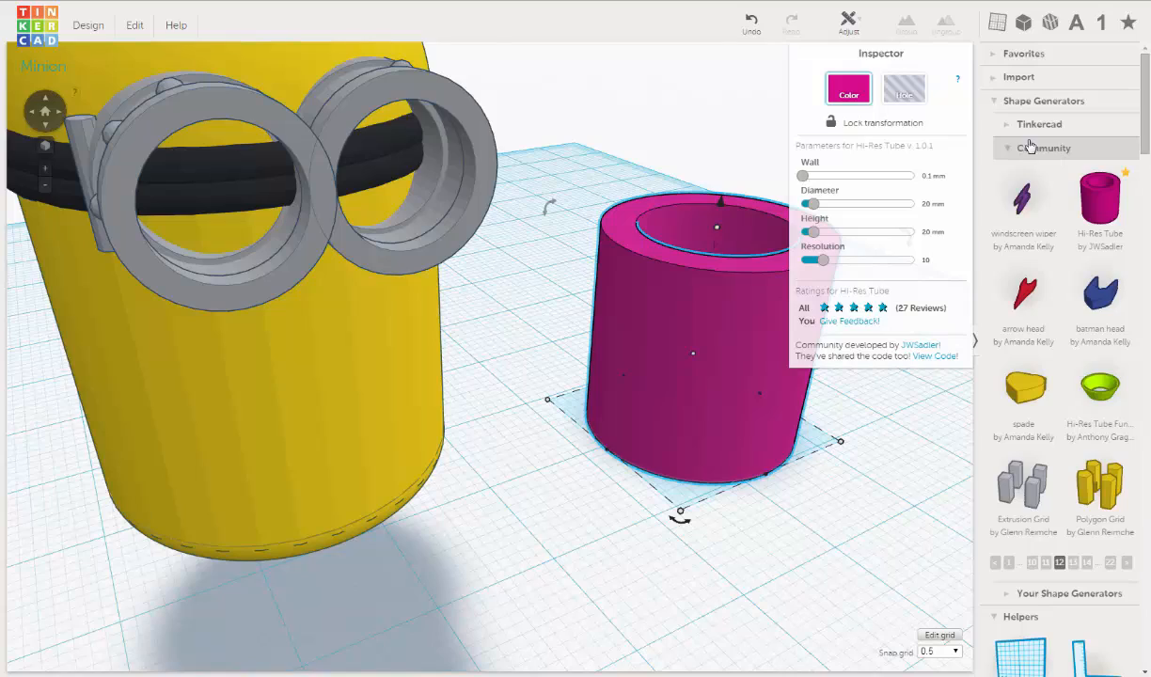
{"action": "key", "text": "Return"}
{"action": "middle_click_drag", "start_coordinate": [679, 373], "coordinate": [542, 445]}
{"action": "right_click_drag", "start_coordinate": [710, 389], "coordinate": [640, 365]}
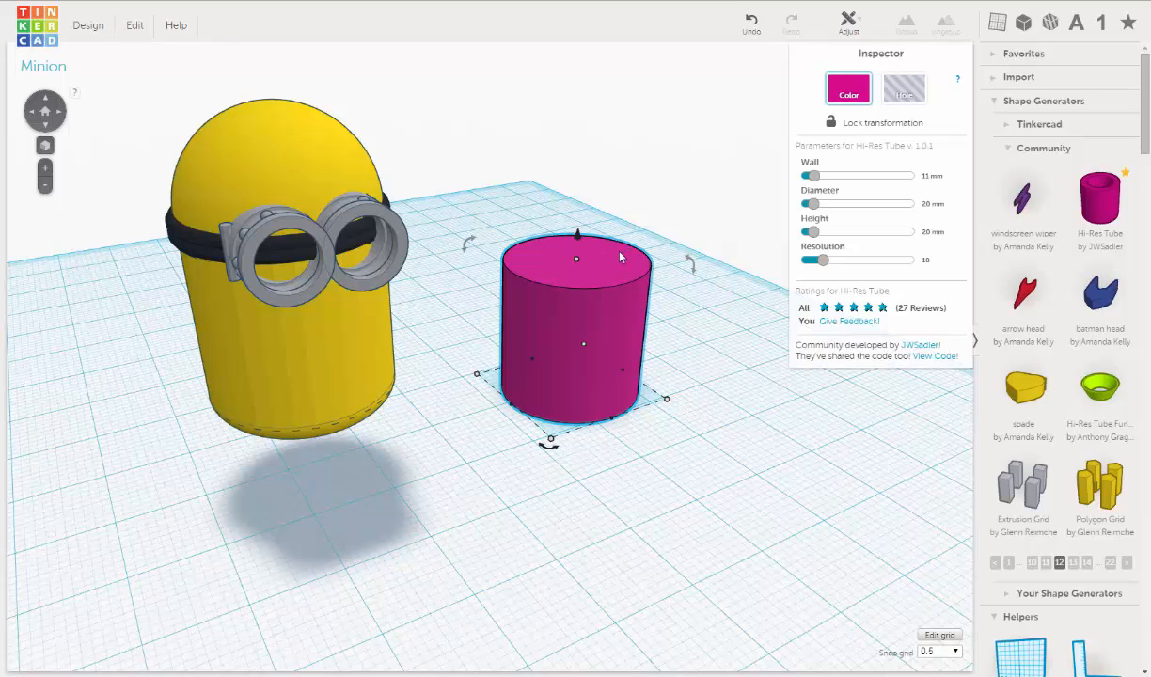
Turn the filled Hi-Res Tube into a hole and delete it from the workplane.
{"action": "middle_click_drag", "start_coordinate": [617, 251], "coordinate": [607, 266]}
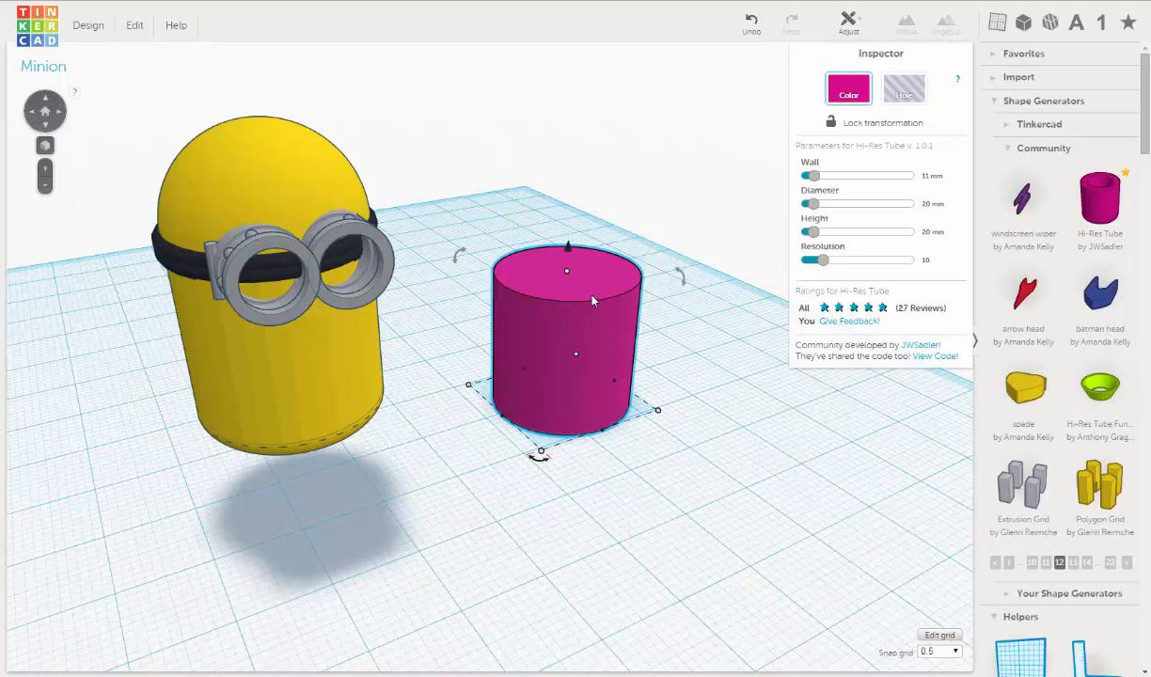
{"action": "mouse_move", "coordinate": [567, 274]}
{"action": "left_click", "coordinate": [903, 89]}
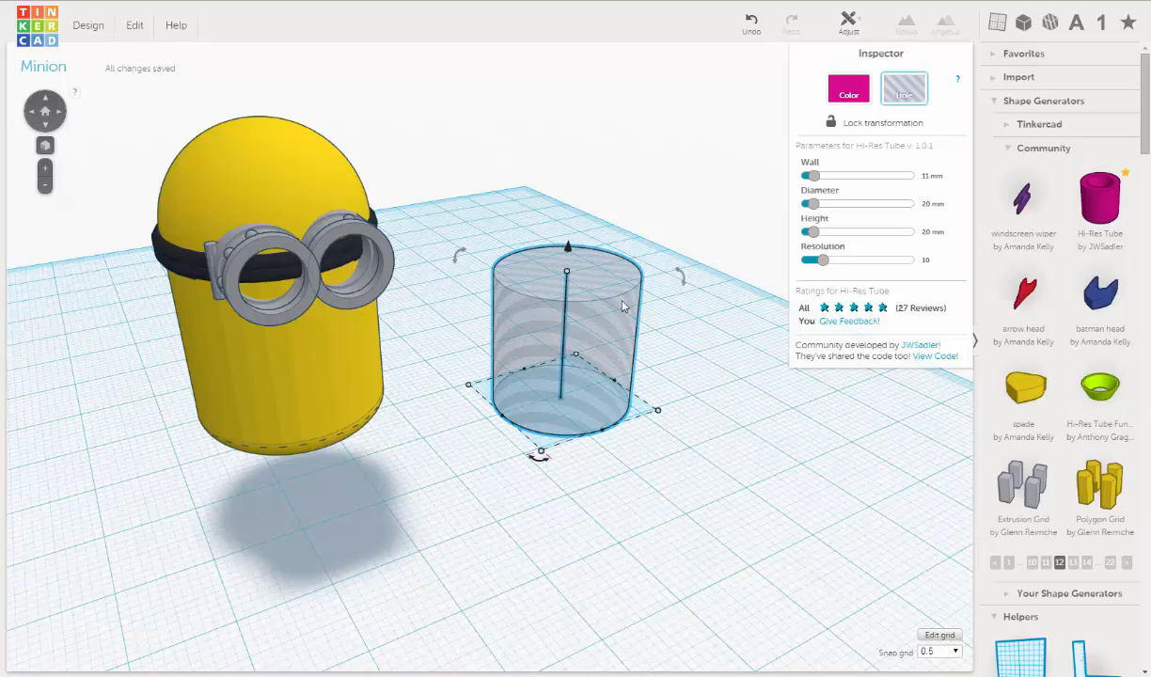
{"action": "key", "text": "Delete"}
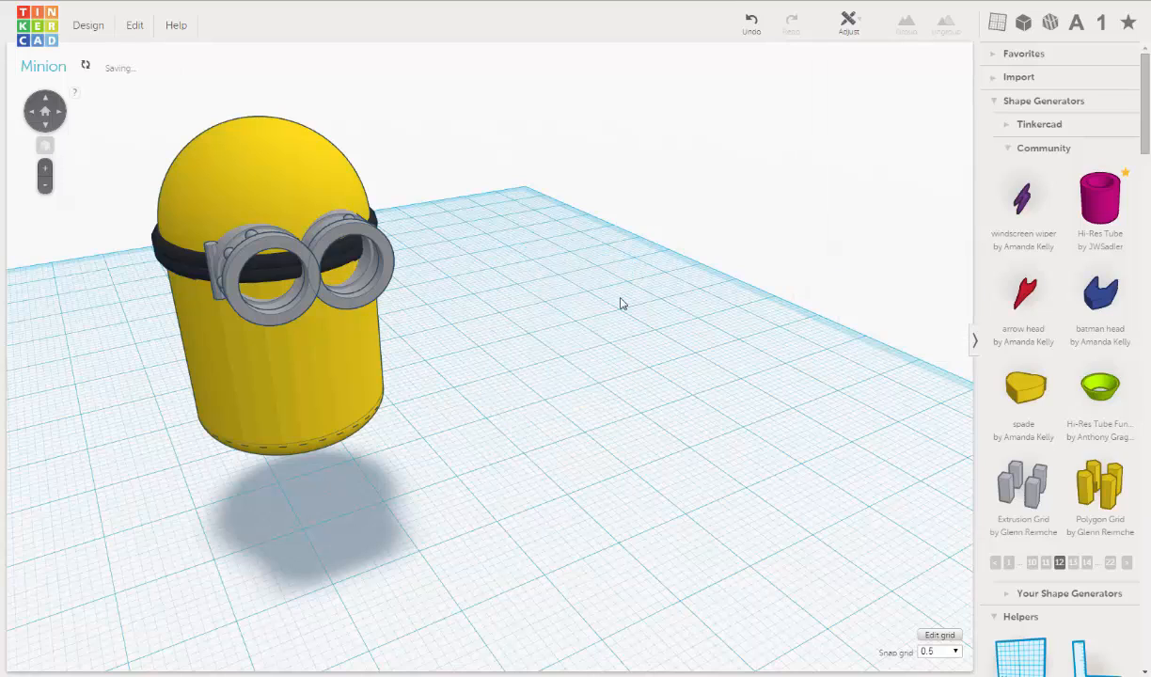
Nudge the small grey cylinder beside the nearer goggle slightly back towards the black strap.
{"action": "right_click_drag", "start_coordinate": [264, 271], "coordinate": [419, 270]}
{"action": "scroll", "coordinate": [419, 270], "scroll_direction": "up", "scroll_amount": 5}
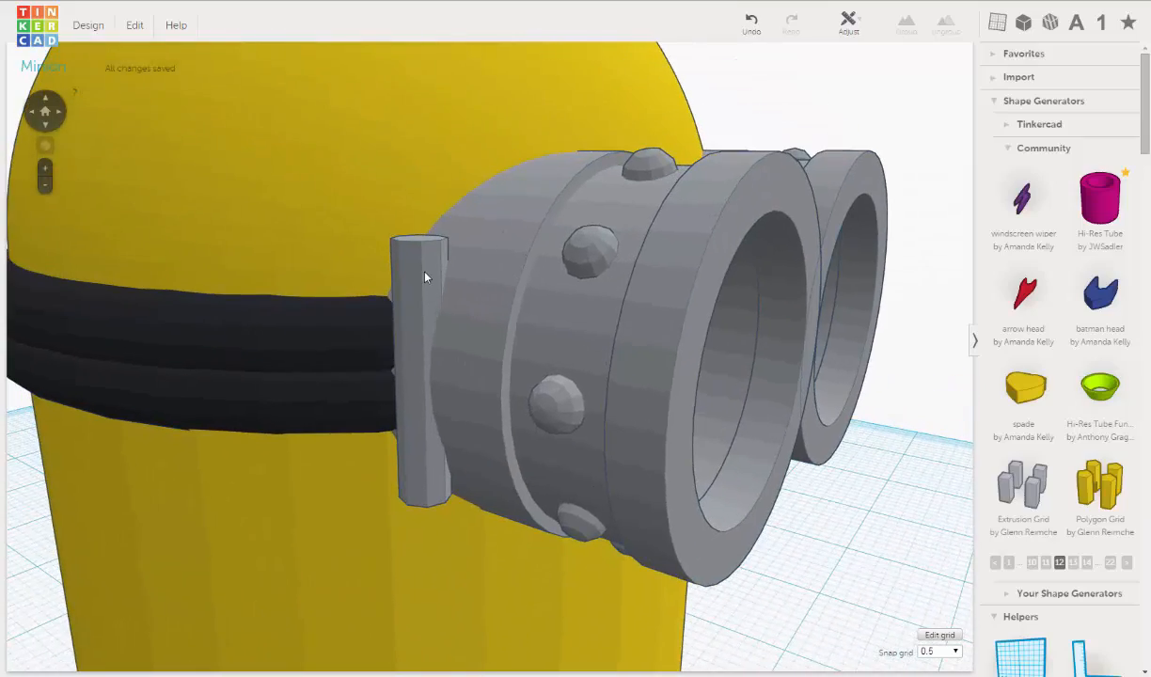
{"action": "left_click", "coordinate": [424, 277]}
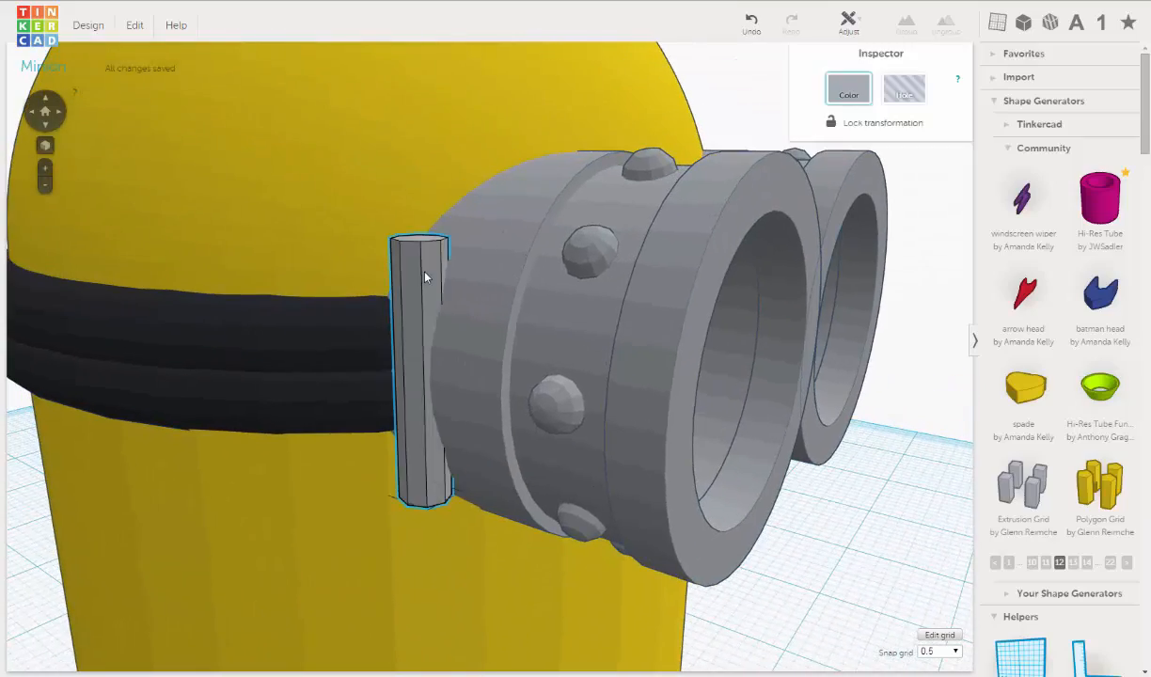
{"action": "right_click_drag", "start_coordinate": [415, 293], "coordinate": [414, 150]}
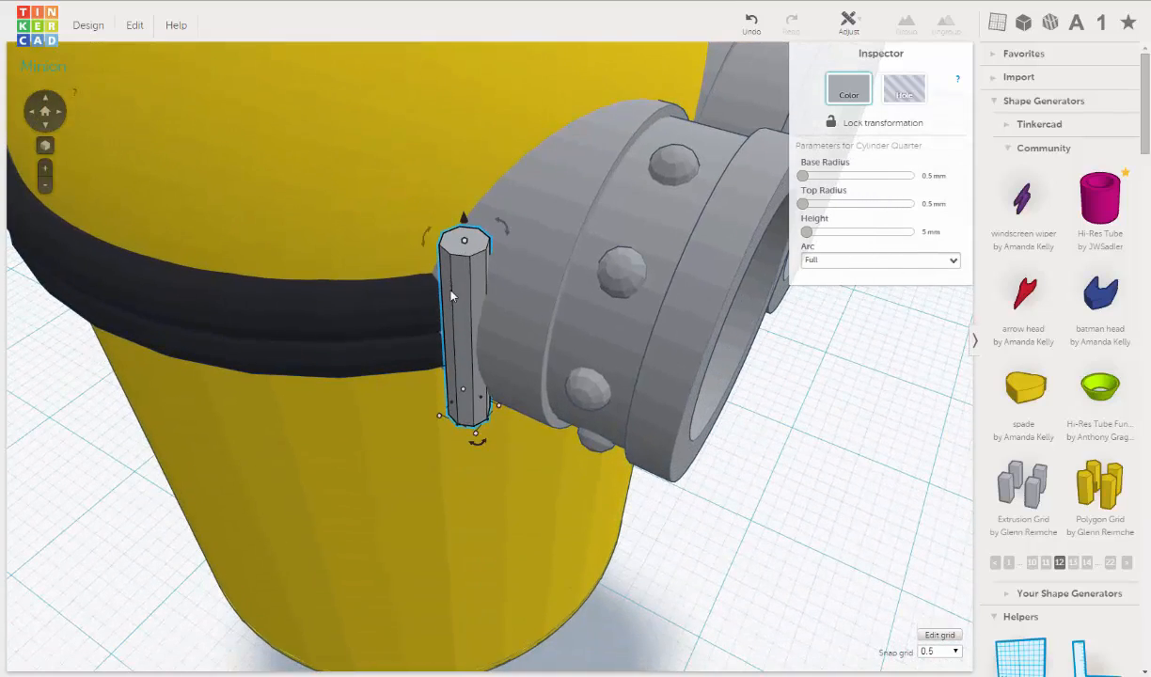
{"action": "right_click_drag", "start_coordinate": [454, 287], "coordinate": [485, 317]}
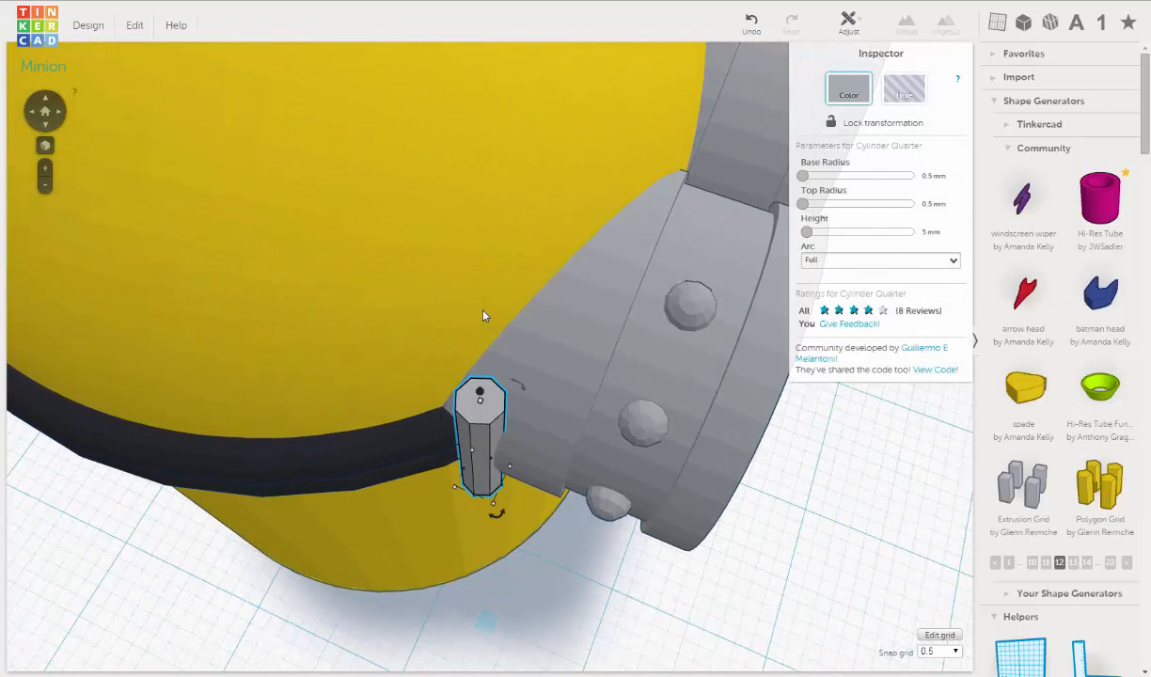
{"action": "key", "text": "Left"}
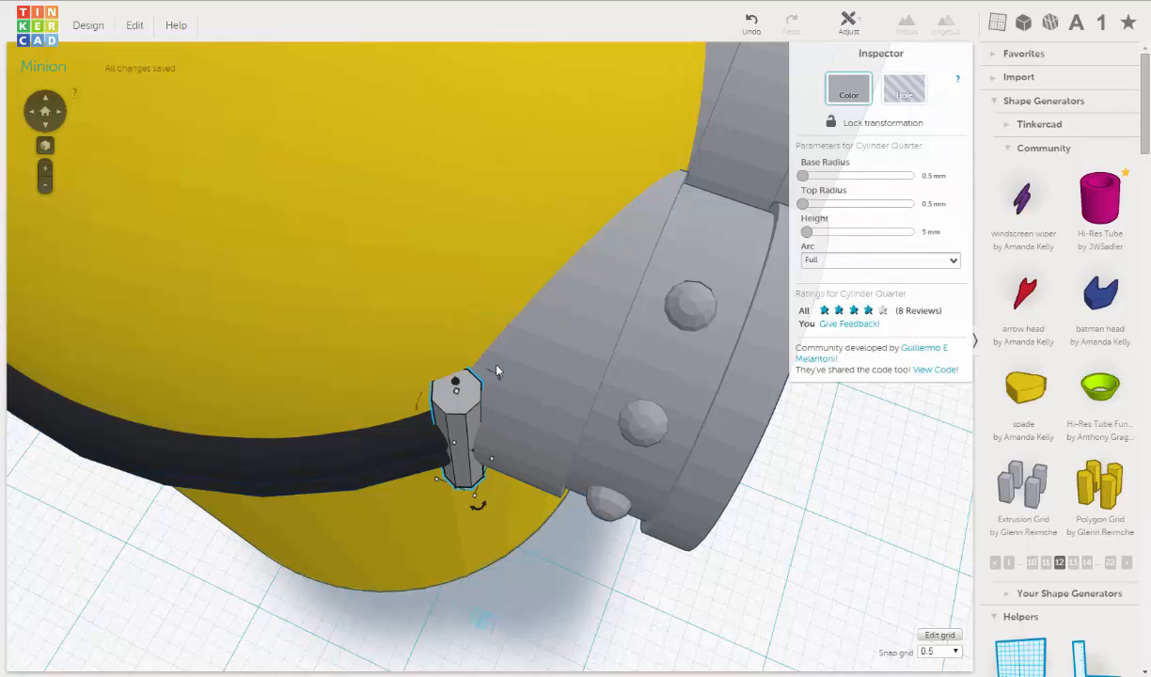
{"action": "right_click_drag", "start_coordinate": [497, 365], "coordinate": [492, 403]}
{"action": "mouse_move", "coordinate": [501, 297]}
{"action": "right_mouse_down"}
{"action": "mouse_move", "coordinate": [512, 326]}
{"action": "mouse_move", "coordinate": [560, 257]}
{"action": "mouse_move", "coordinate": [493, 310]}
{"action": "right_mouse_up"}
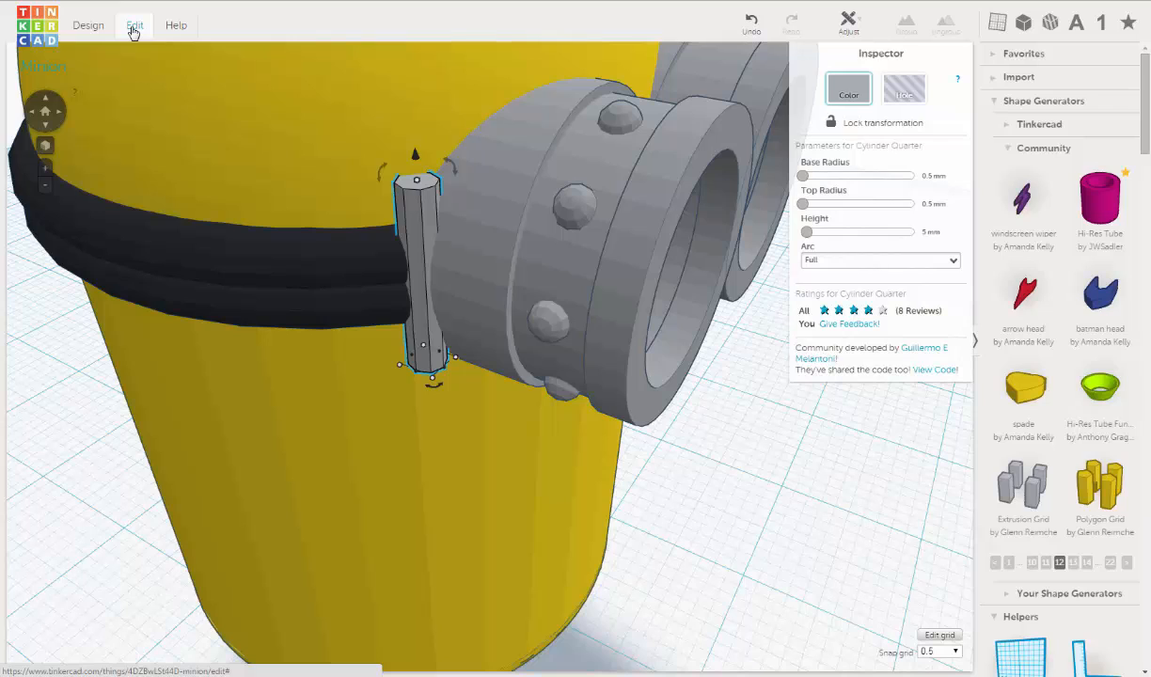
Duplicate the small grey cylinder in place and set the copy's height to 2 mm.
{"action": "left_click", "coordinate": [133, 31]}
{"action": "left_click", "coordinate": [146, 85]}
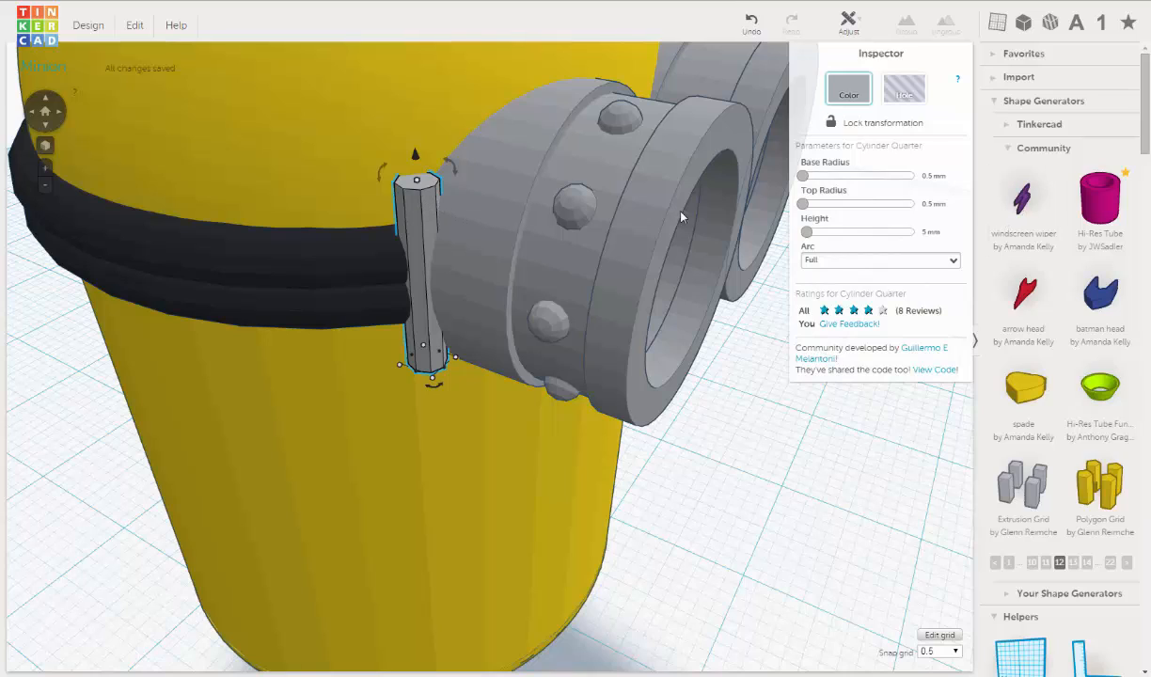
{"action": "left_click", "coordinate": [928, 232]}
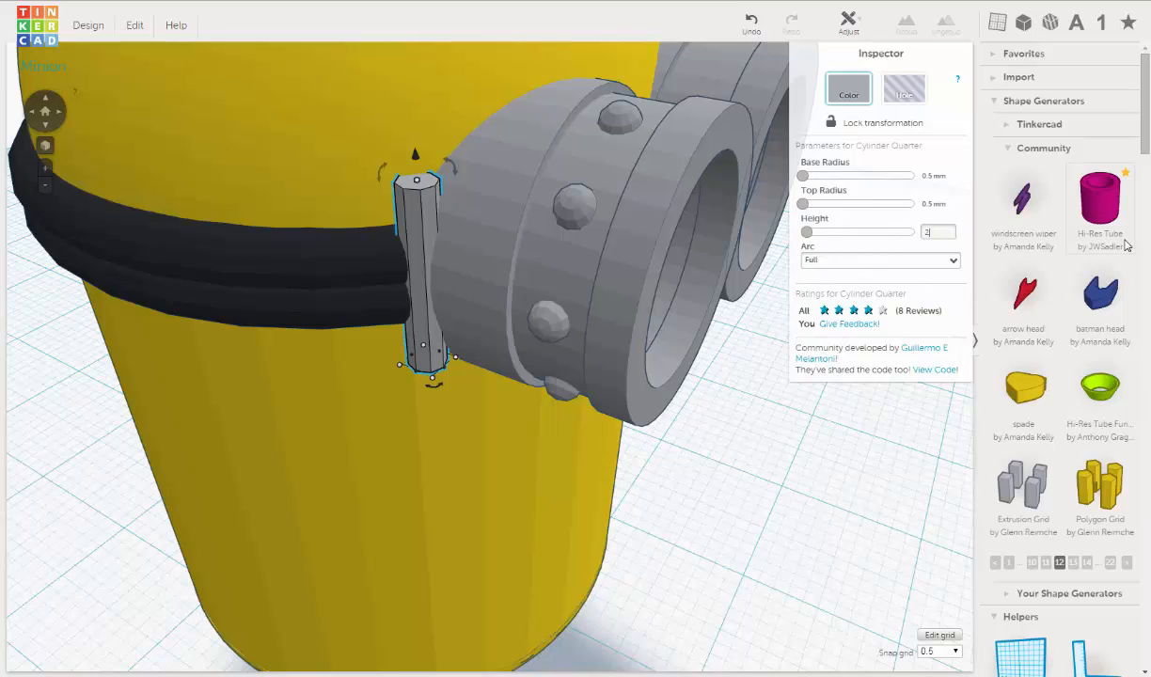
{"action": "key", "text": "Return"}
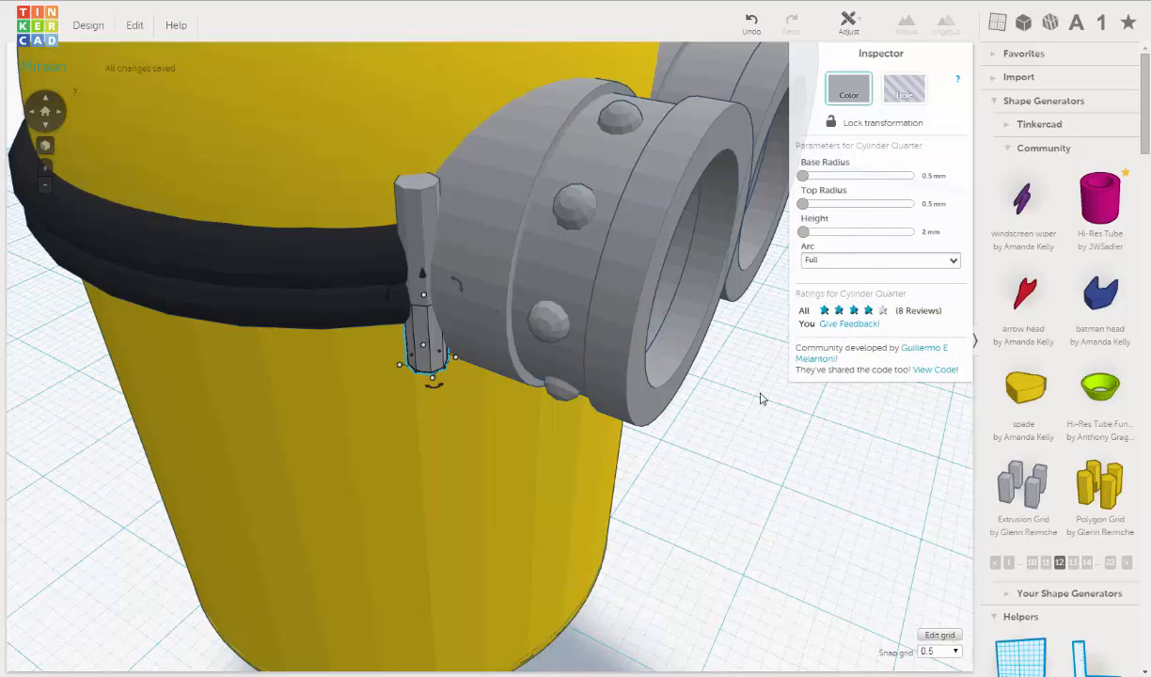
Reduce the copied grey cylinder's height to 1 mm.
{"action": "right_click_drag", "start_coordinate": [762, 395], "coordinate": [735, 386]}
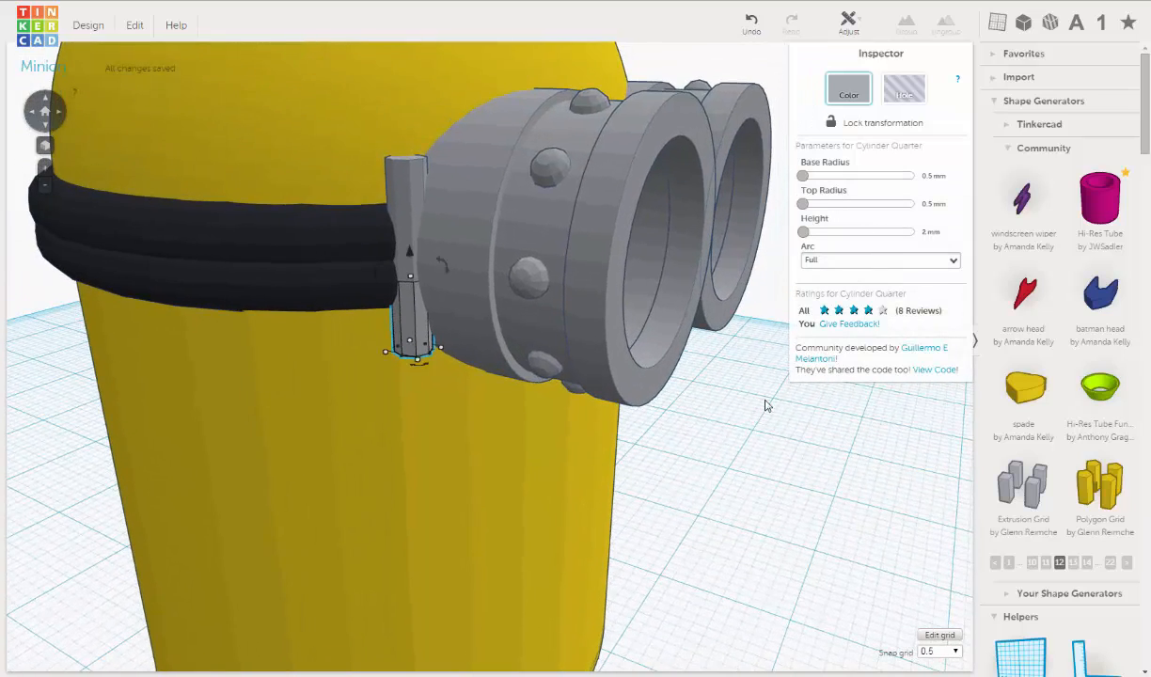
{"action": "left_click", "coordinate": [929, 232]}
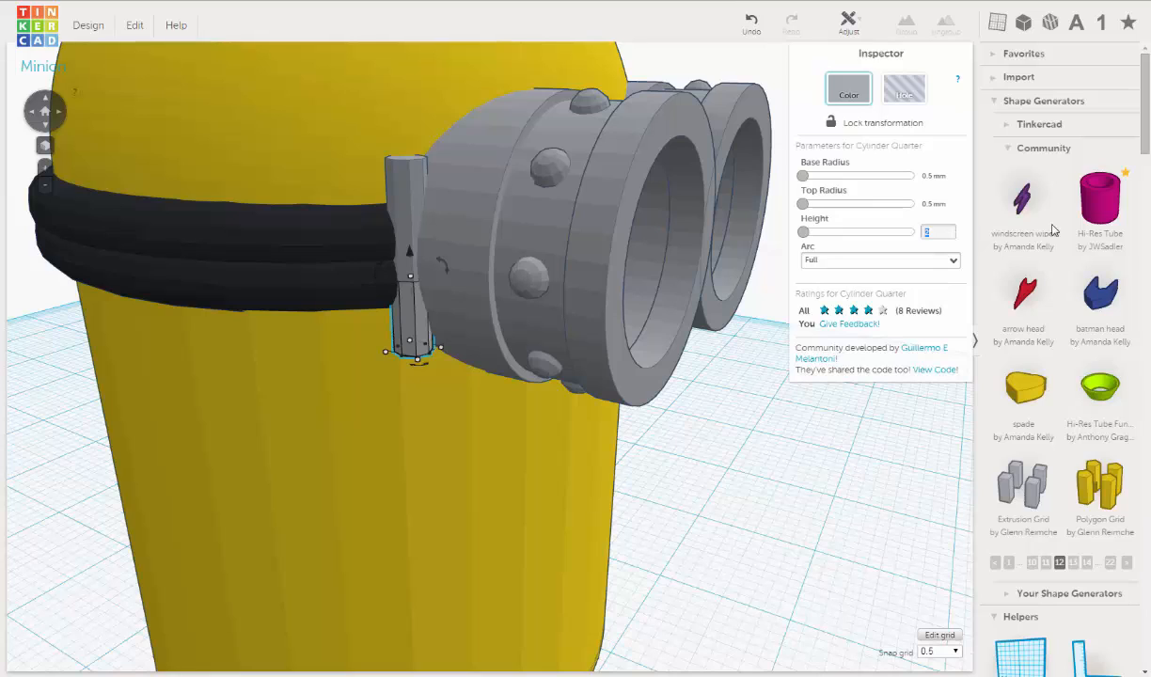
{"action": "key", "text": "Return"}
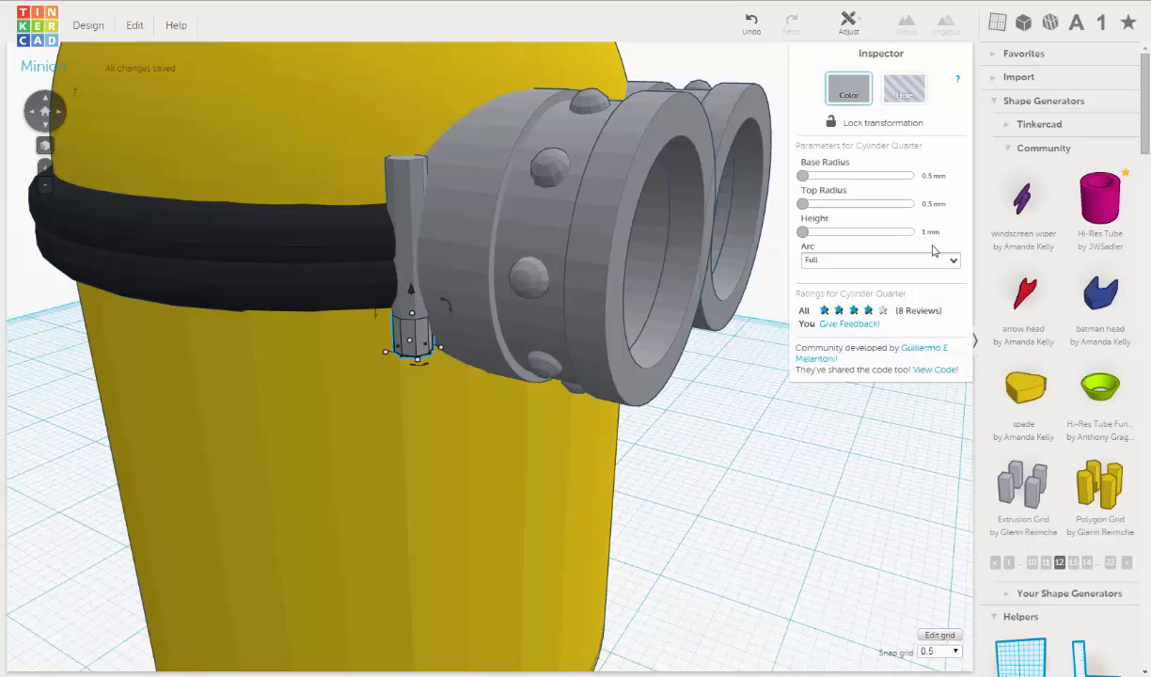
Set the copied grey cylinder's base radius and top radius to 0.8 mm.
{"action": "left_click", "coordinate": [934, 176]}
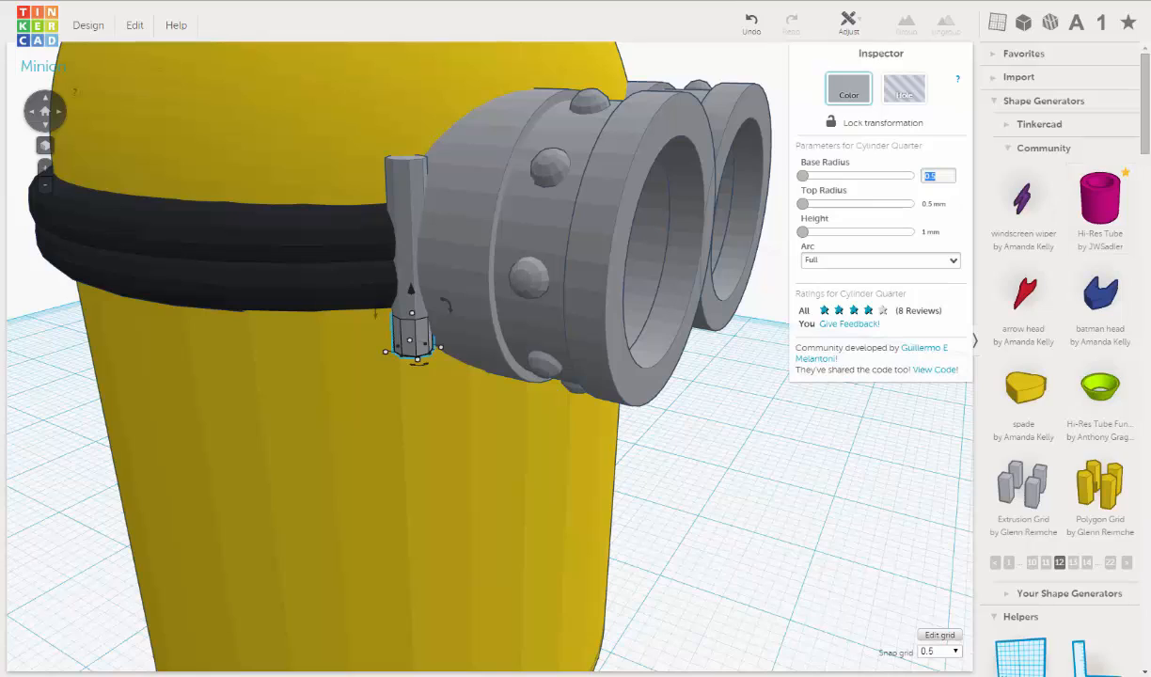
{"action": "key", "text": "BackSpace"}
{"action": "type", "text": "0.8"}
{"action": "key", "text": "Return"}
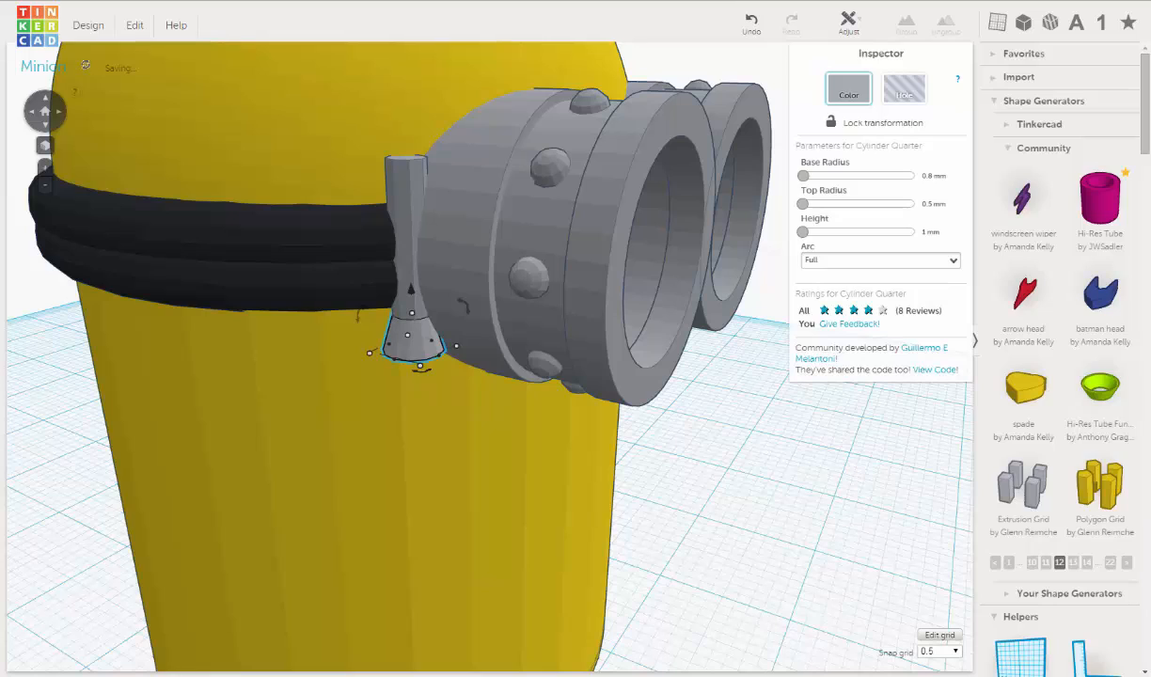
{"action": "left_click", "coordinate": [931, 203]}
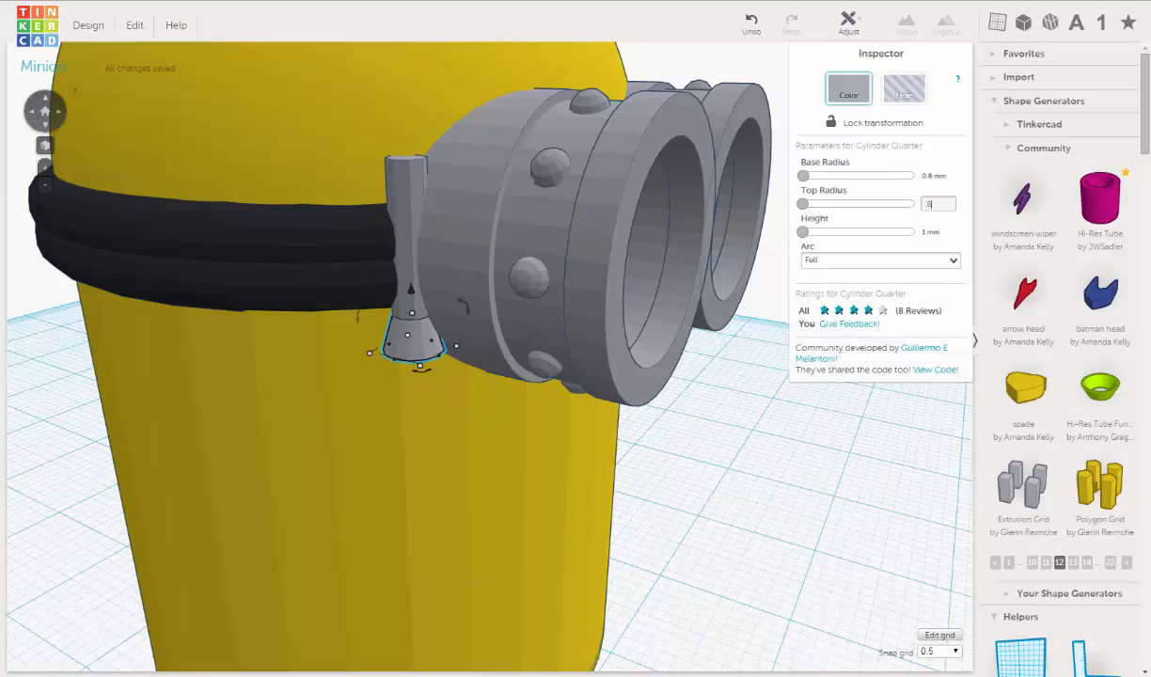
{"action": "type", "text": "0.8"}
{"action": "key", "text": "Return"}
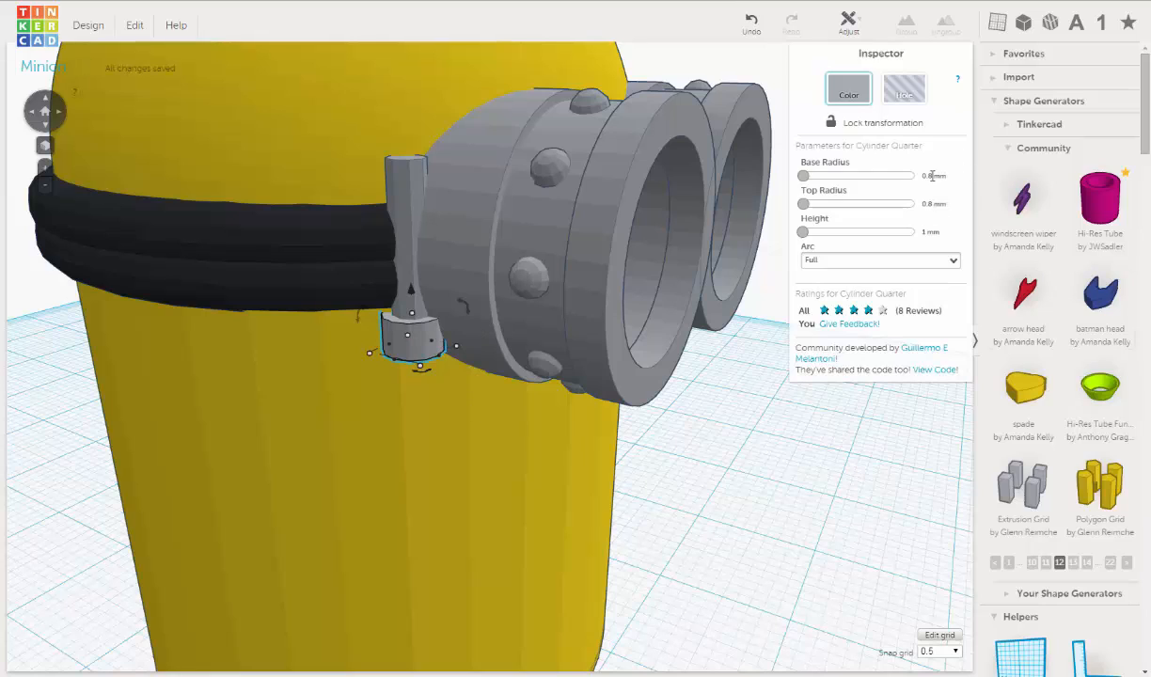
Set the end cap's base radius and top radius to 0.7 mm.
{"action": "right_click_drag", "start_coordinate": [420, 315], "coordinate": [422, 287]}
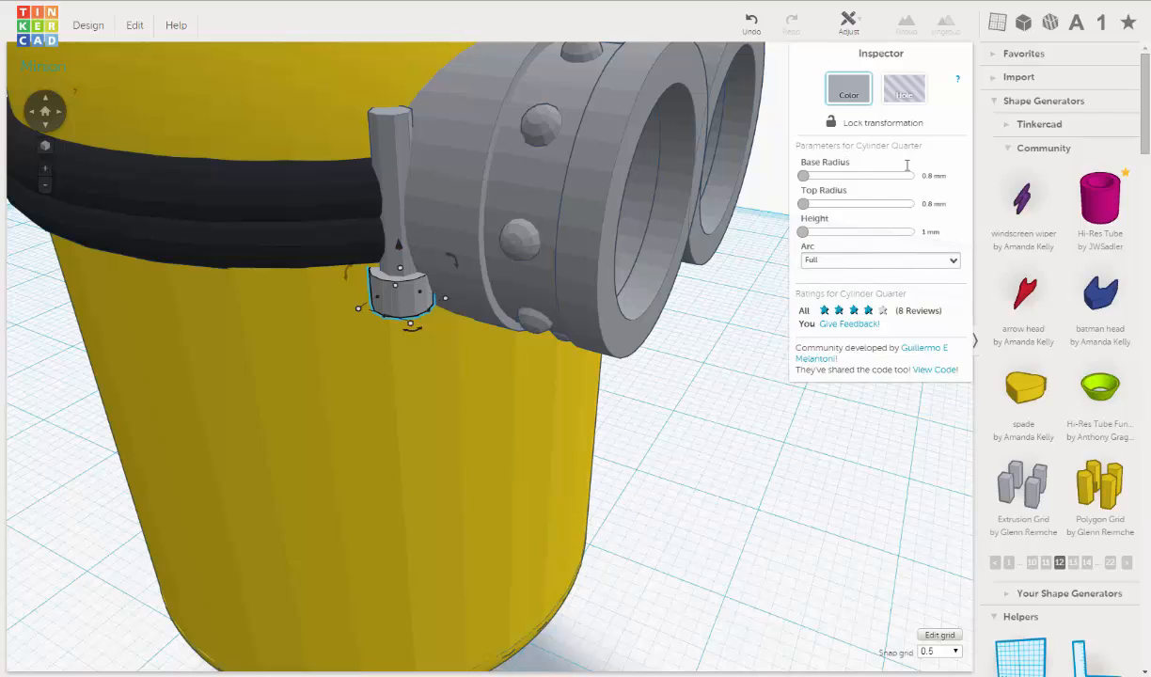
{"action": "left_click", "coordinate": [935, 178]}
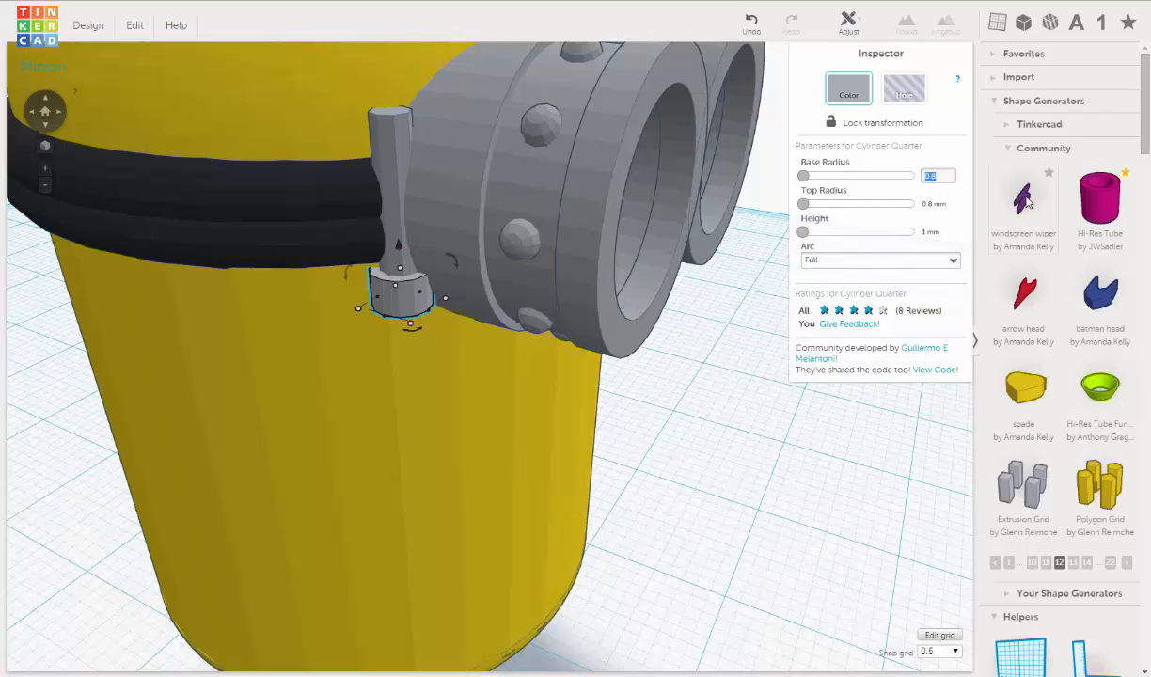
{"action": "key", "text": "BackSpace"}
{"action": "key", "text": "Return"}
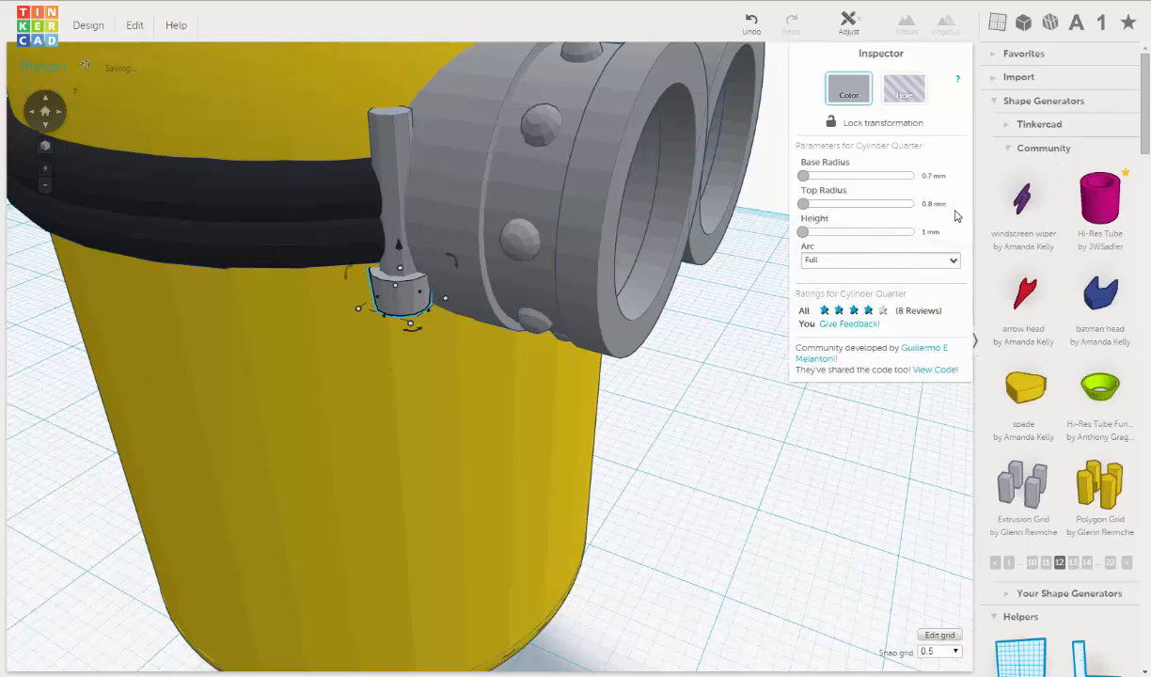
{"action": "left_click", "coordinate": [930, 204]}
{"action": "key", "text": "Return"}
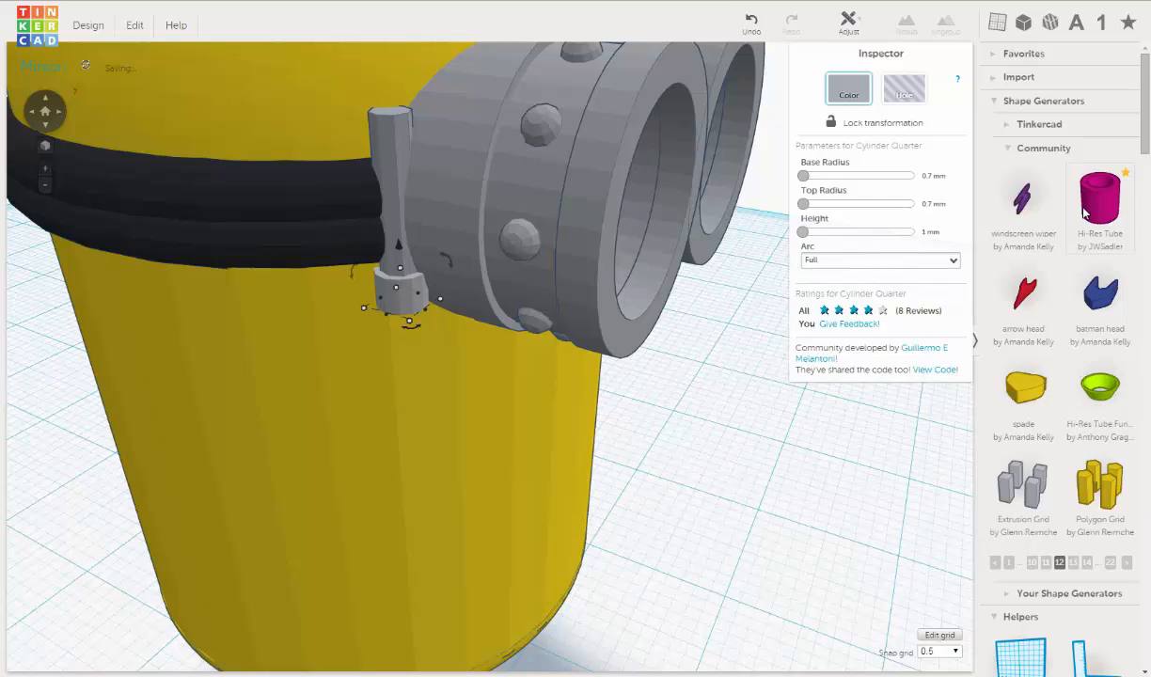
{"action": "right_click", "coordinate": [894, 216]}
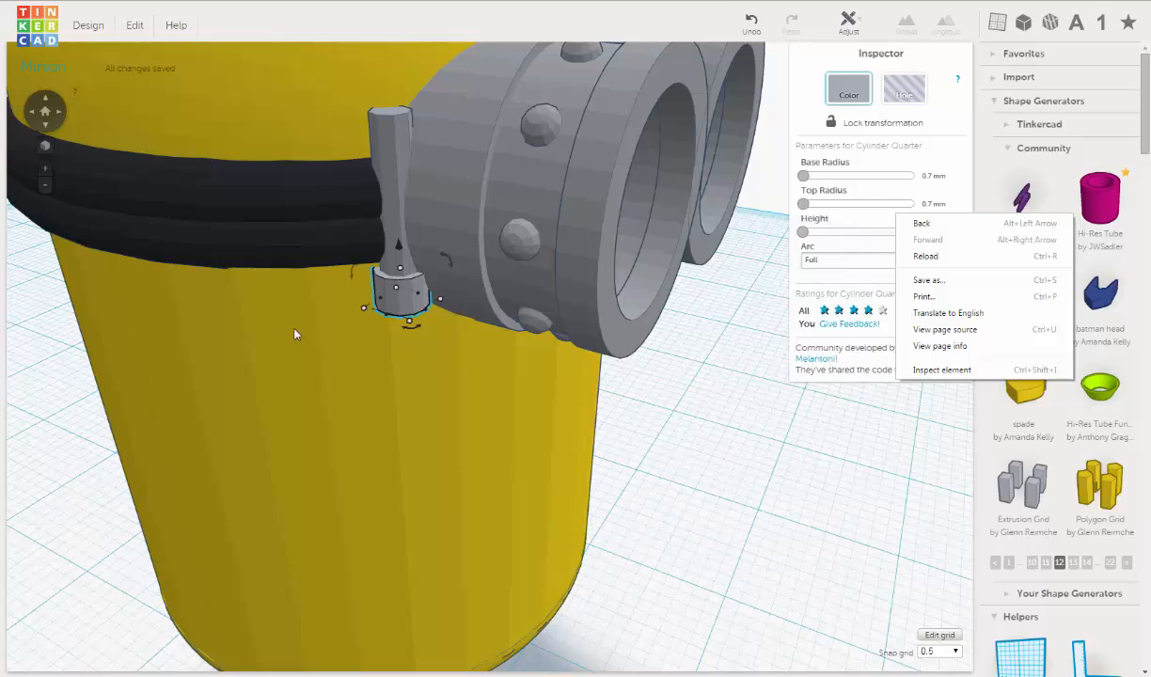
Duplicate the end cap and raise the copy to the upper end of the small grey cylinder.
{"action": "left_click", "coordinate": [131, 25]}
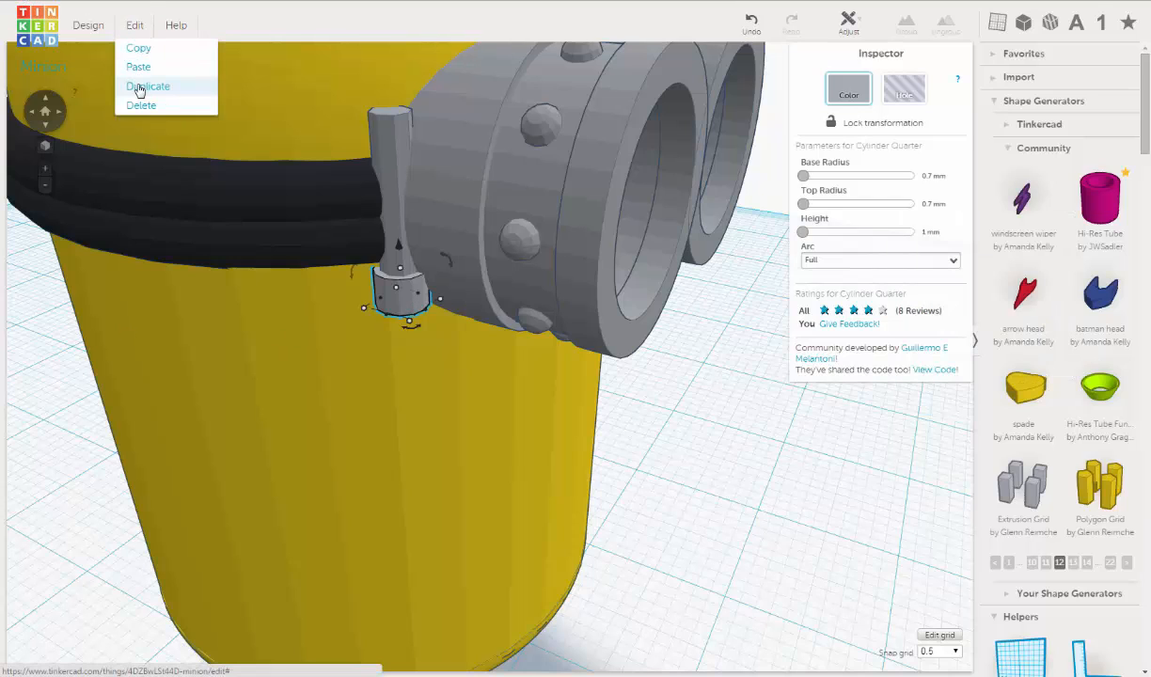
{"action": "left_click", "coordinate": [141, 87]}
{"action": "left_click_drag", "start_coordinate": [398, 249], "coordinate": [401, 81]}
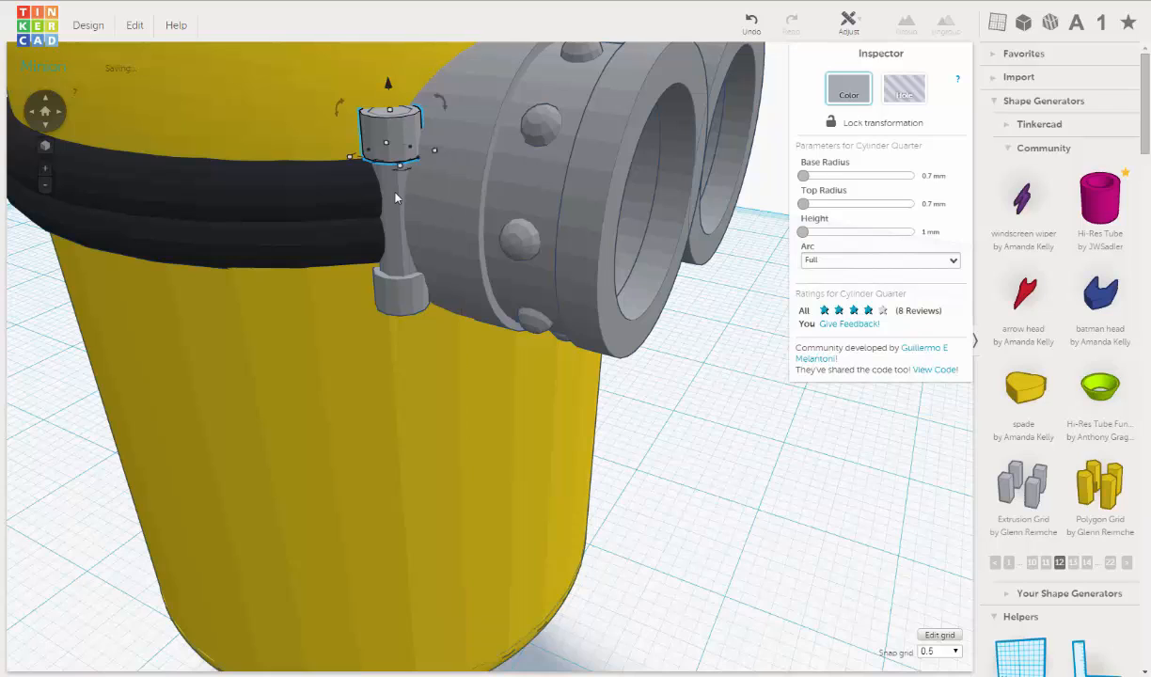
Extend the upper end cap downward and stretch the lower end cap upward to a height of 2 mm.
{"action": "right_click_drag", "start_coordinate": [398, 195], "coordinate": [427, 226]}
{"action": "mouse_move", "coordinate": [414, 186]}
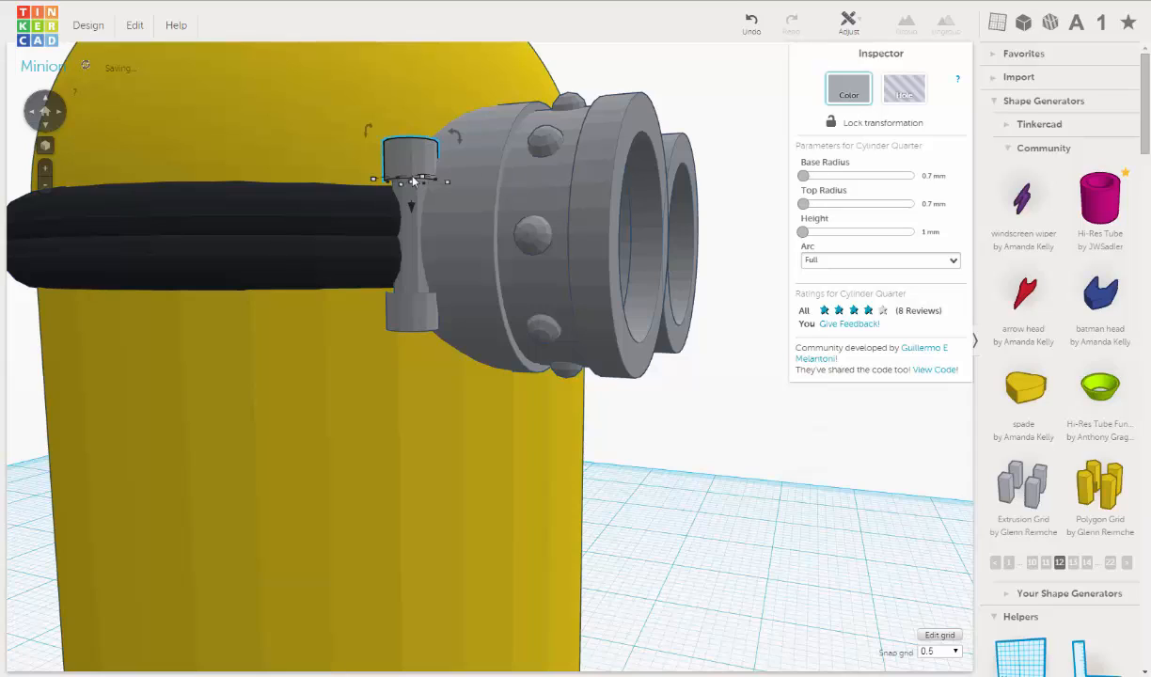
{"action": "left_click_drag", "start_coordinate": [414, 187], "coordinate": [411, 254]}
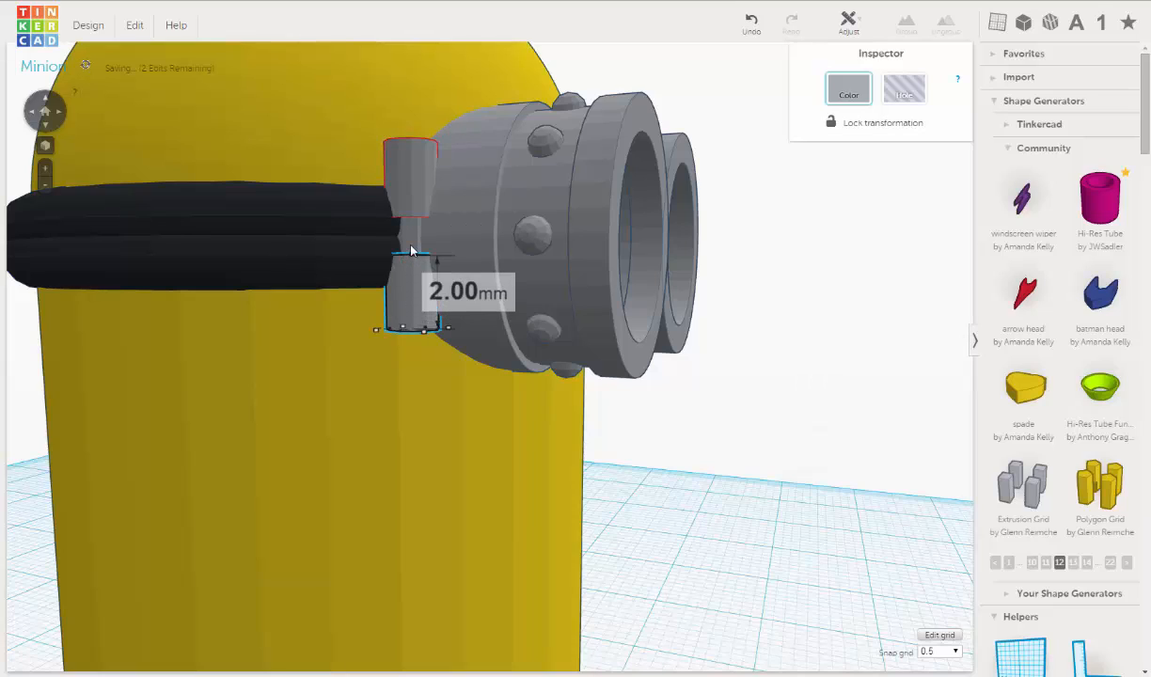
{"action": "left_click_drag", "start_coordinate": [411, 250], "coordinate": [408, 255]}
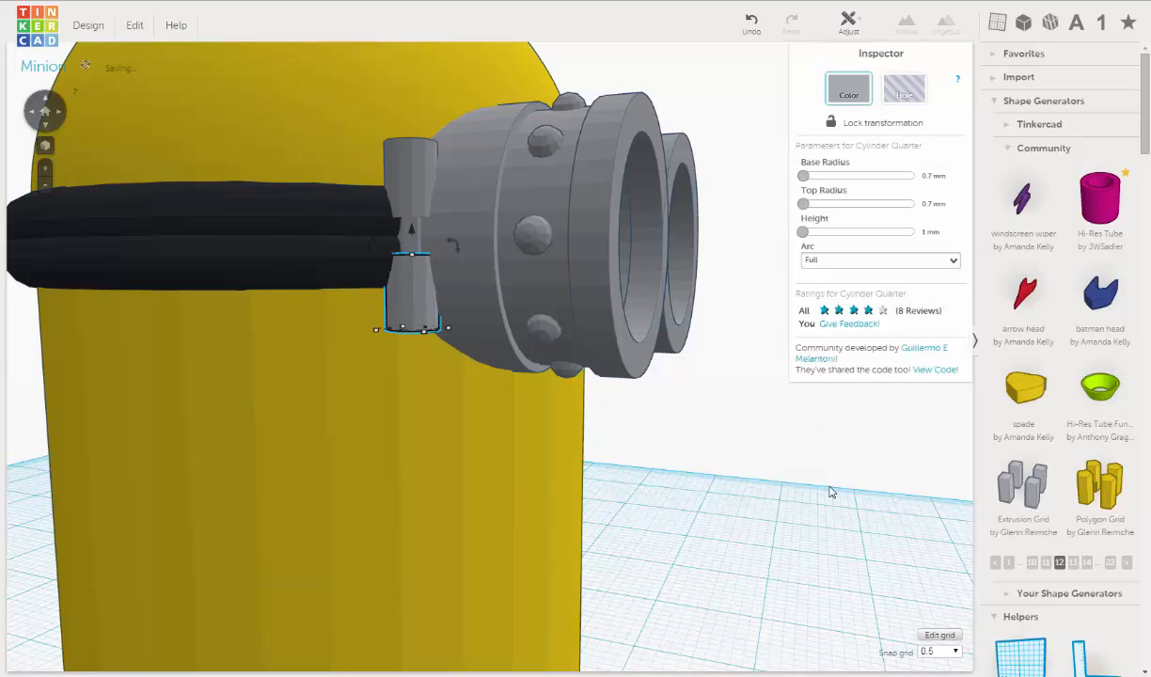
Set the snap grid to 0.25 and extend both end caps towards each other to a height of 2.25 mm.
{"action": "left_click", "coordinate": [957, 652]}
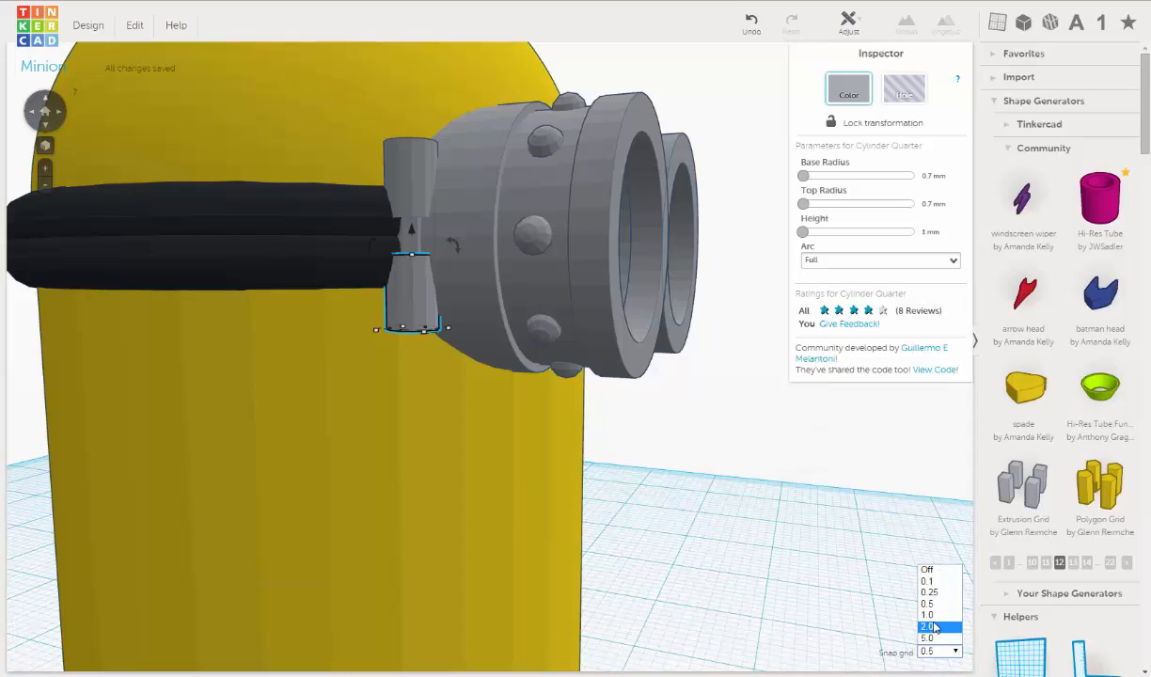
{"action": "left_click", "coordinate": [929, 592]}
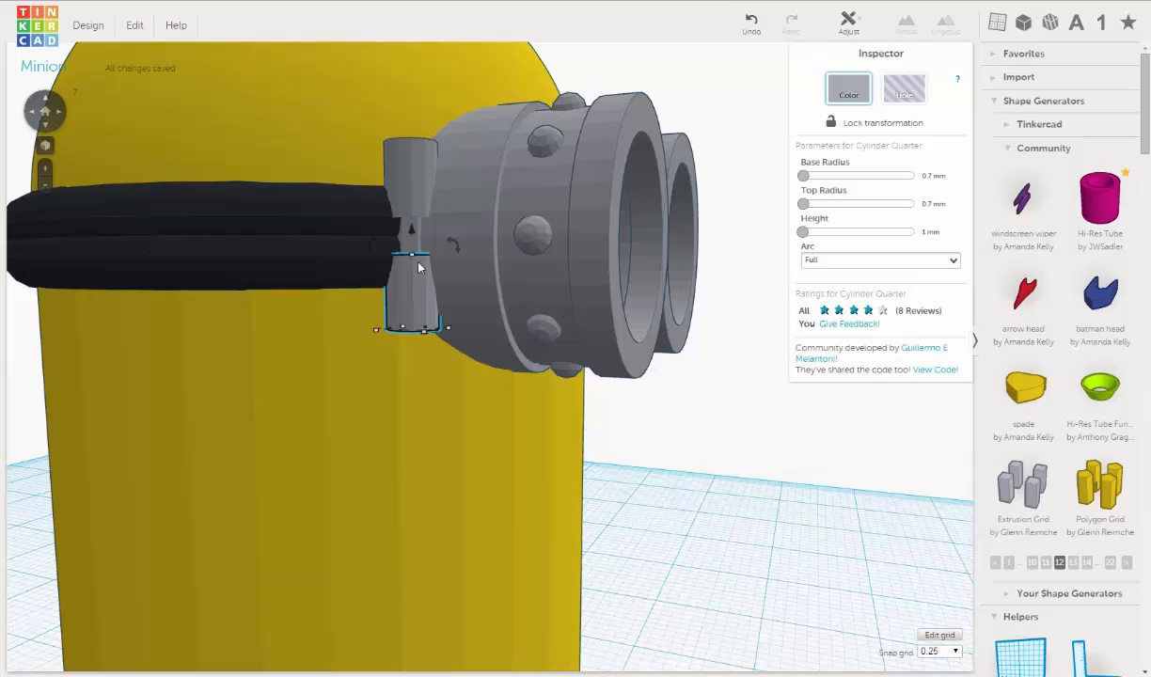
{"action": "mouse_move", "coordinate": [410, 253]}
{"action": "left_click_drag", "start_coordinate": [410, 258], "coordinate": [410, 248]}
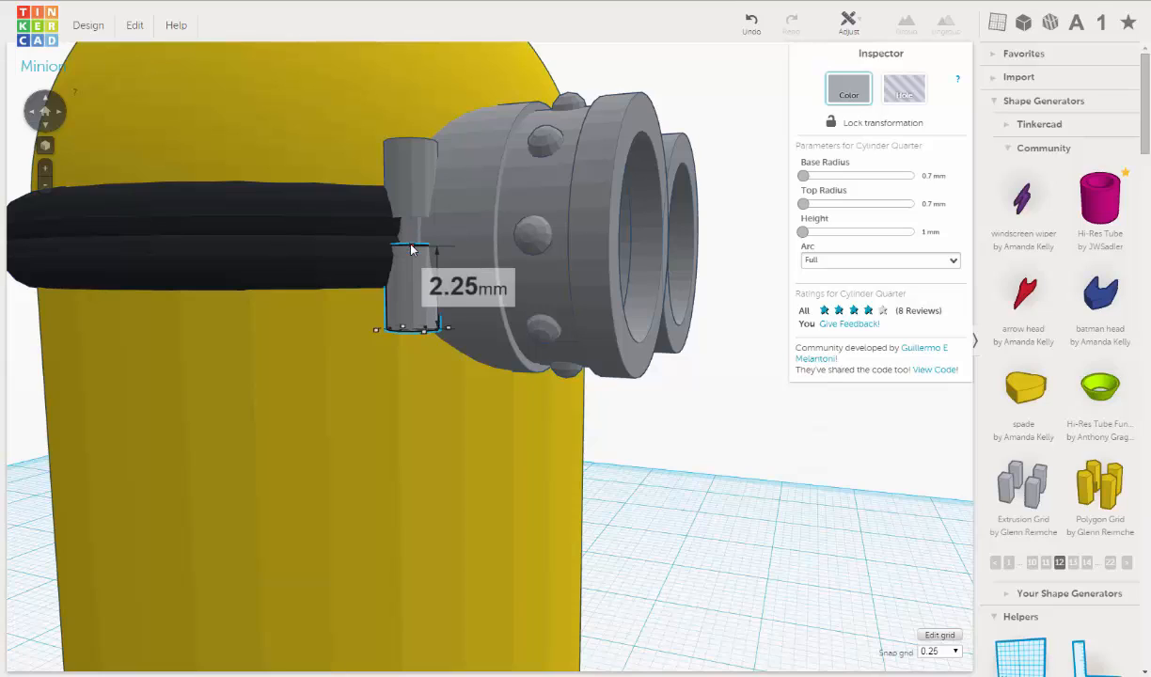
{"action": "left_click", "coordinate": [406, 204]}
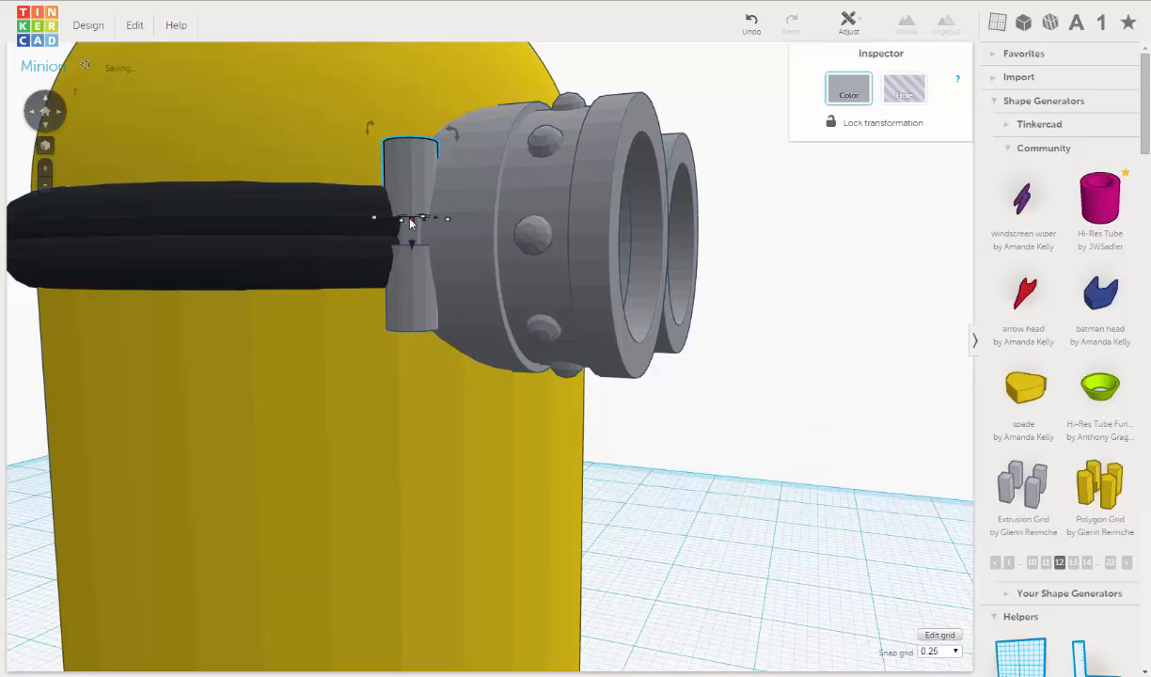
{"action": "left_click_drag", "start_coordinate": [410, 226], "coordinate": [410, 235]}
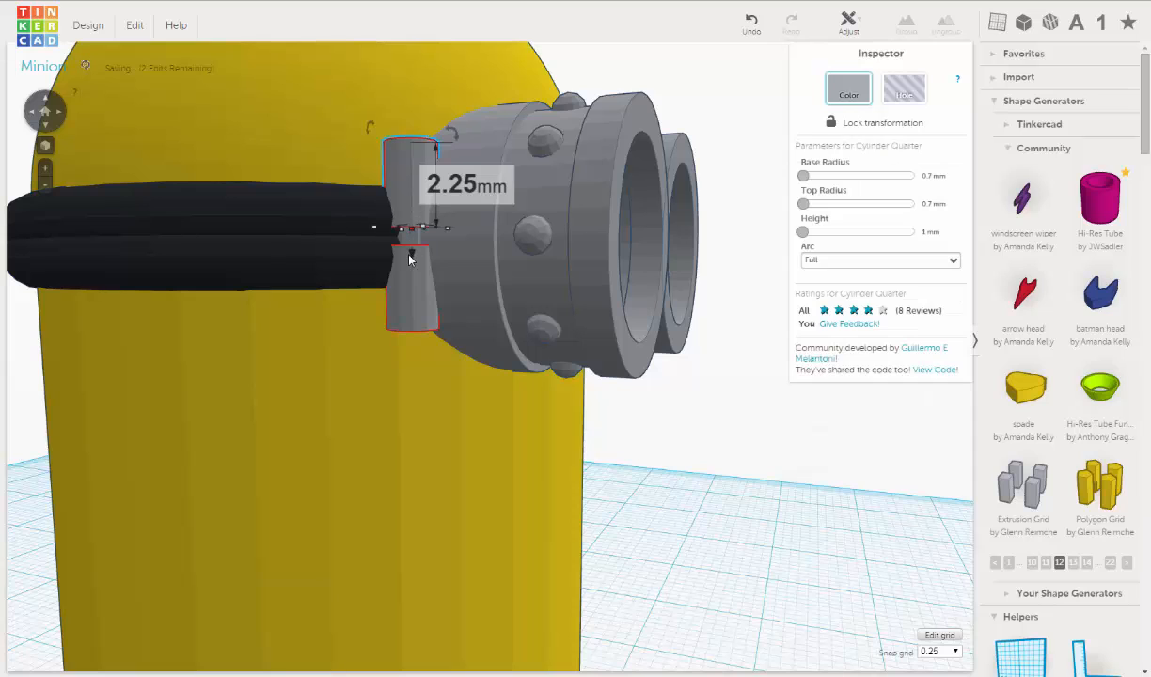
Group the upper and lower end caps beside the goggle.
{"action": "right_click_drag", "start_coordinate": [410, 260], "coordinate": [398, 271]}
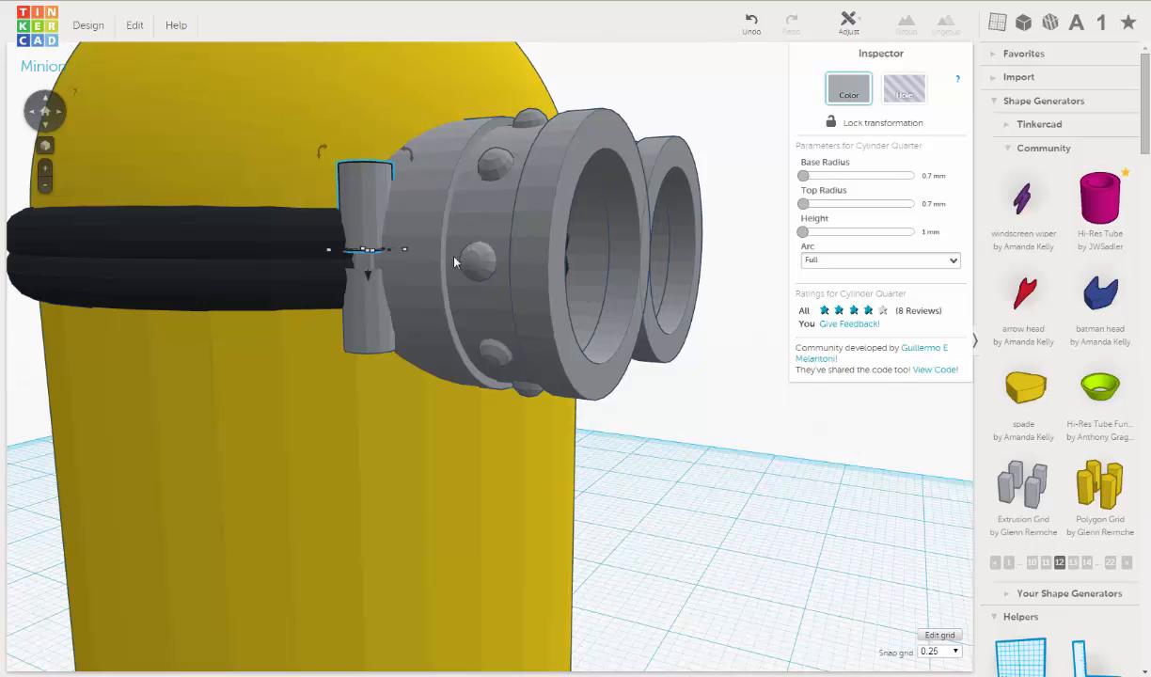
{"action": "right_click_drag", "start_coordinate": [404, 248], "coordinate": [331, 199]}
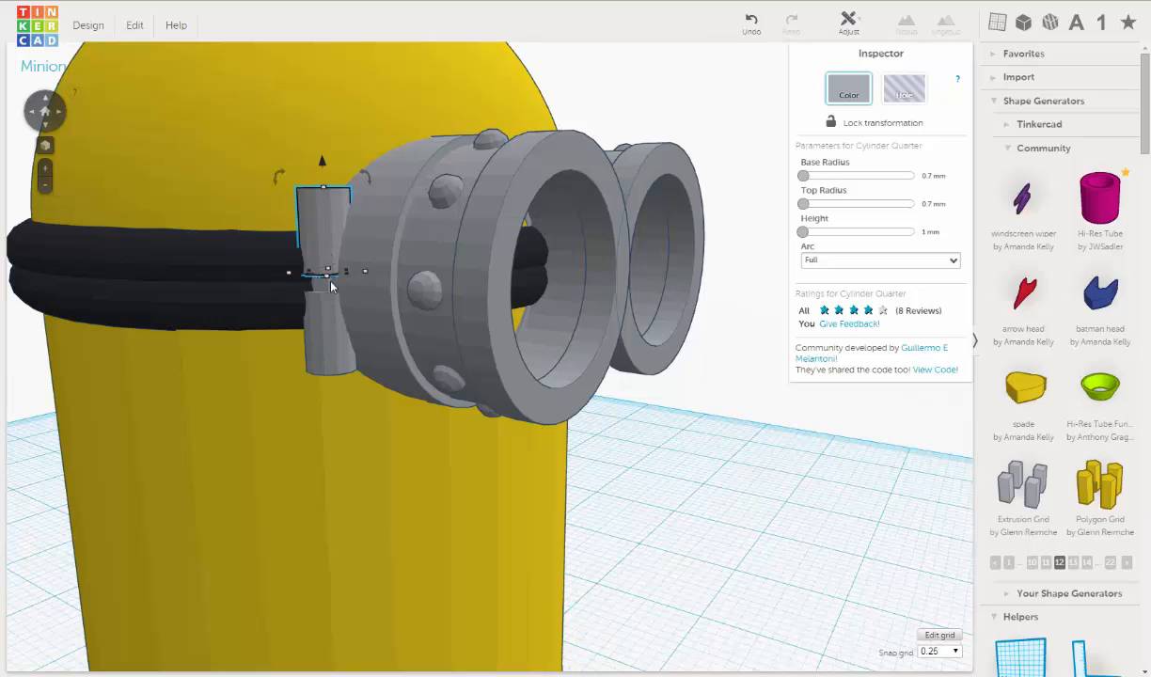
{"action": "right_click_drag", "start_coordinate": [338, 300], "coordinate": [357, 287]}
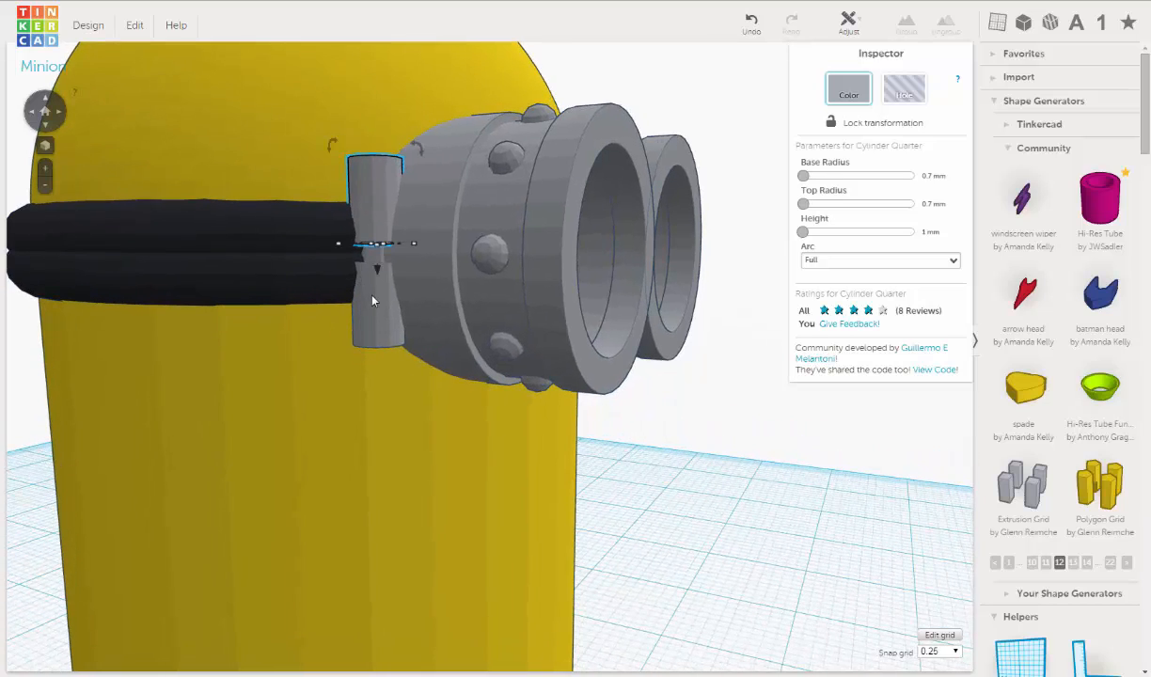
{"action": "left_click", "coordinate": [373, 300]}
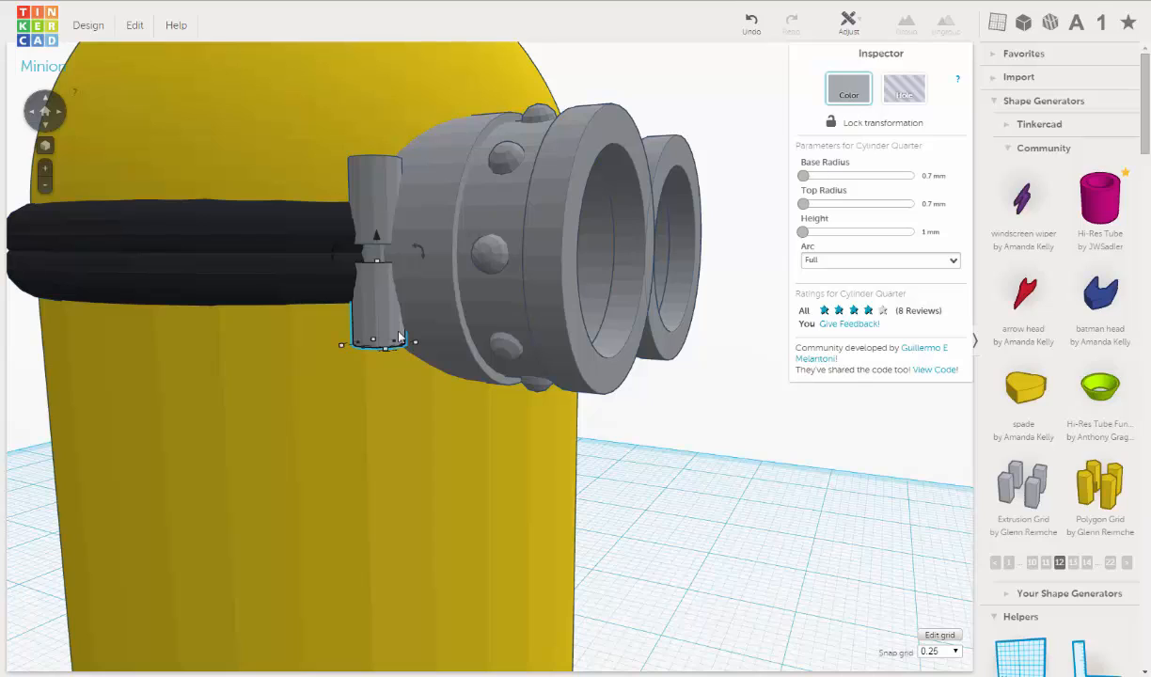
{"action": "left_click", "coordinate": [381, 173], "text": "shift"}
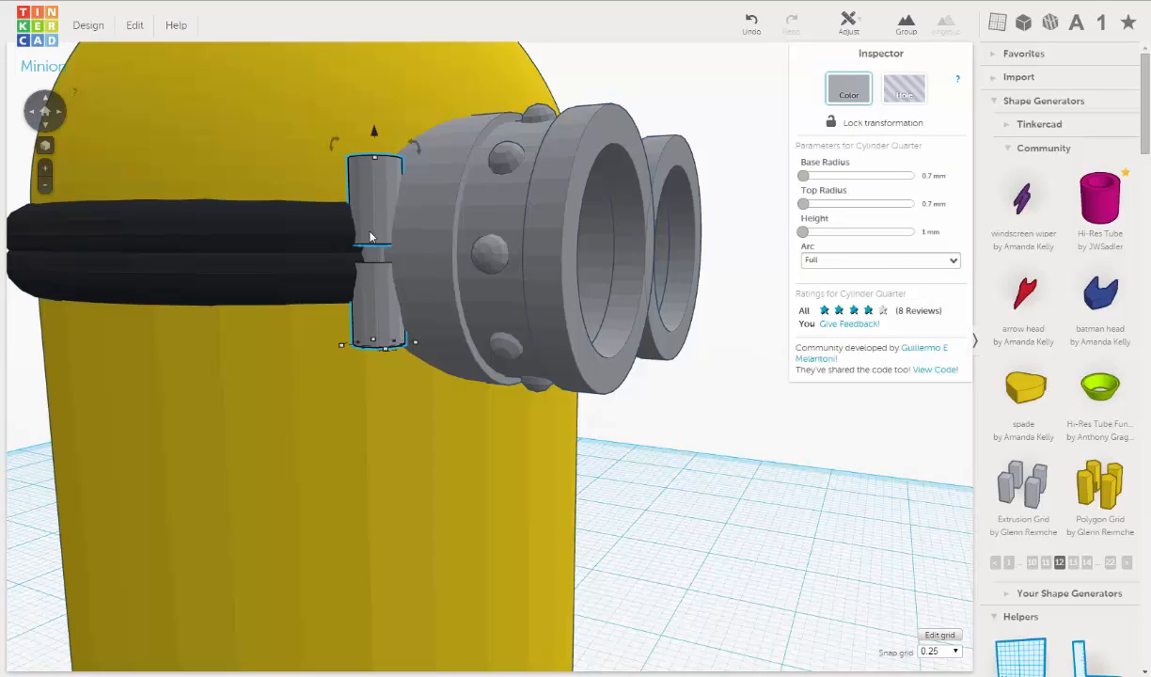
{"action": "left_click", "coordinate": [905, 25]}
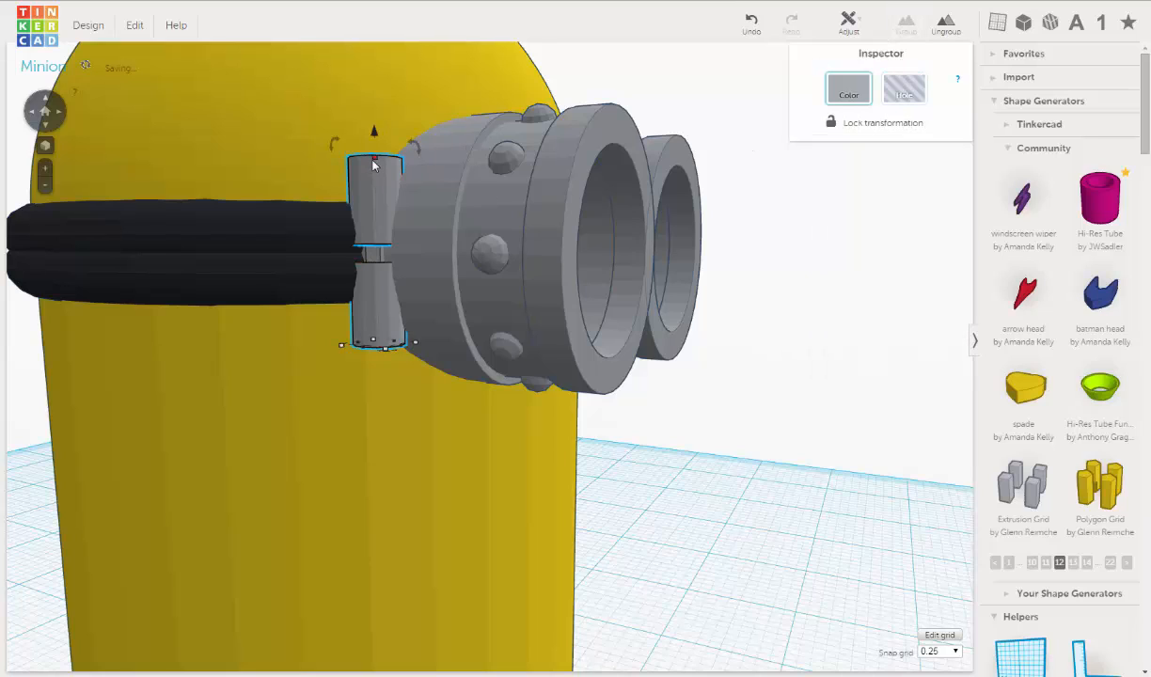
Shorten the grouped end caps from above and below until they roughly match the black strap's thickness.
{"action": "mouse_move", "coordinate": [375, 158]}
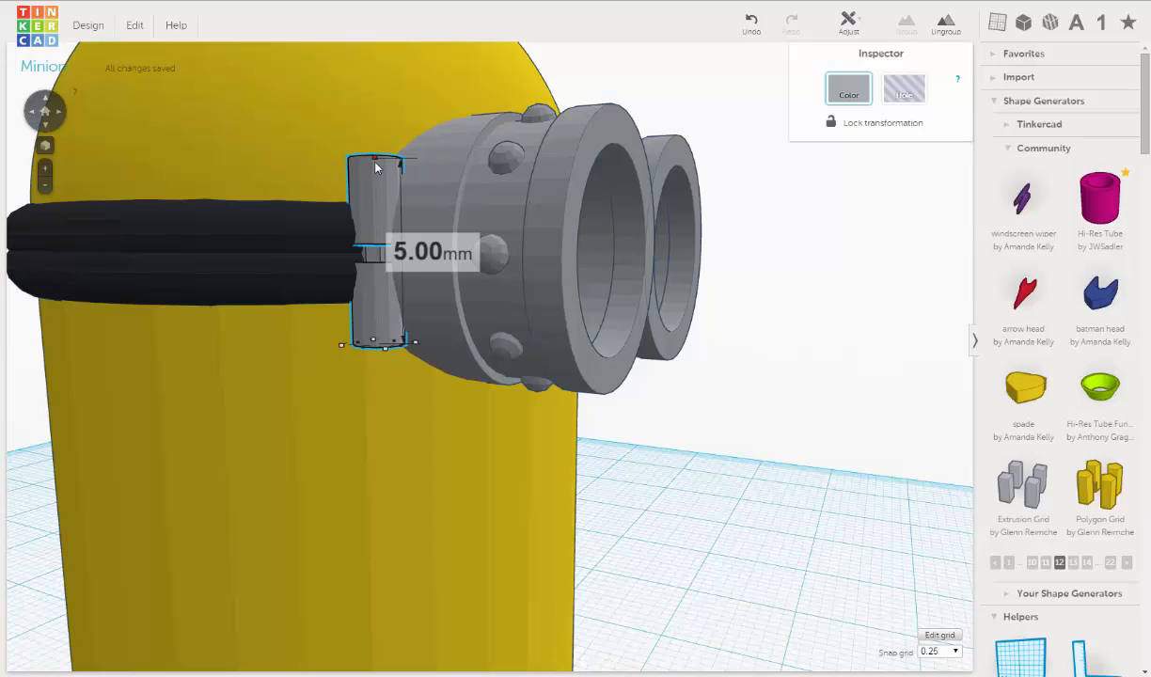
{"action": "left_click_drag", "start_coordinate": [376, 166], "coordinate": [377, 204]}
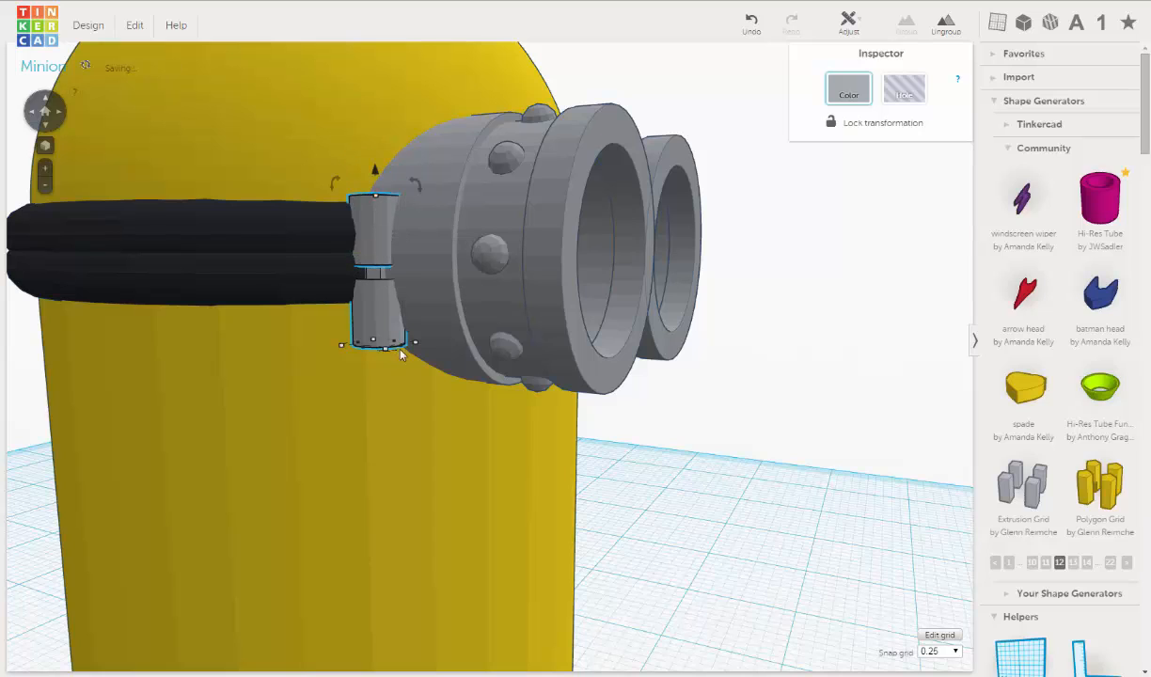
{"action": "right_click_drag", "start_coordinate": [400, 353], "coordinate": [403, 279]}
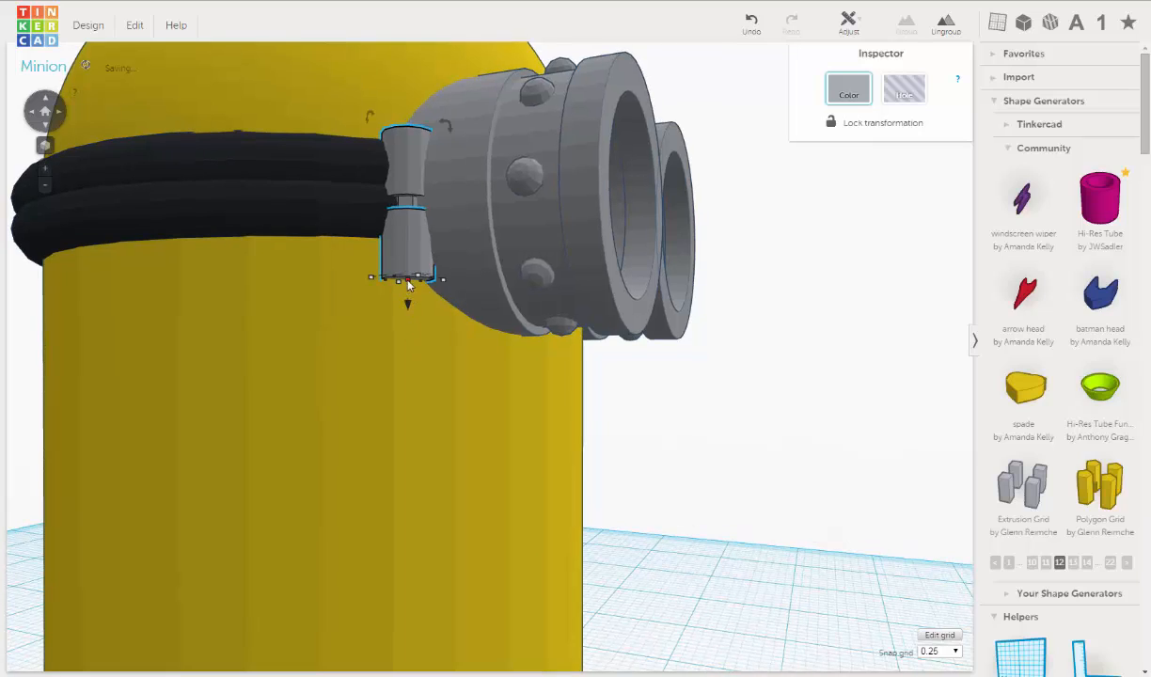
{"action": "left_click_drag", "start_coordinate": [406, 285], "coordinate": [413, 250]}
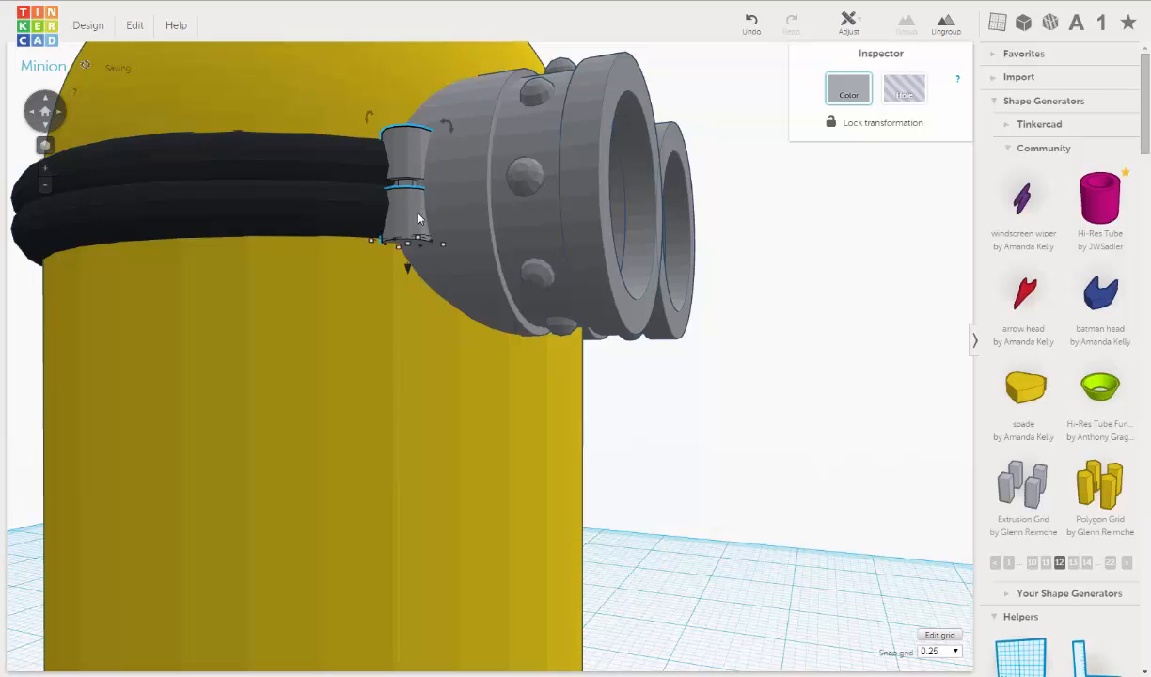
{"action": "right_click_drag", "start_coordinate": [418, 216], "coordinate": [420, 353]}
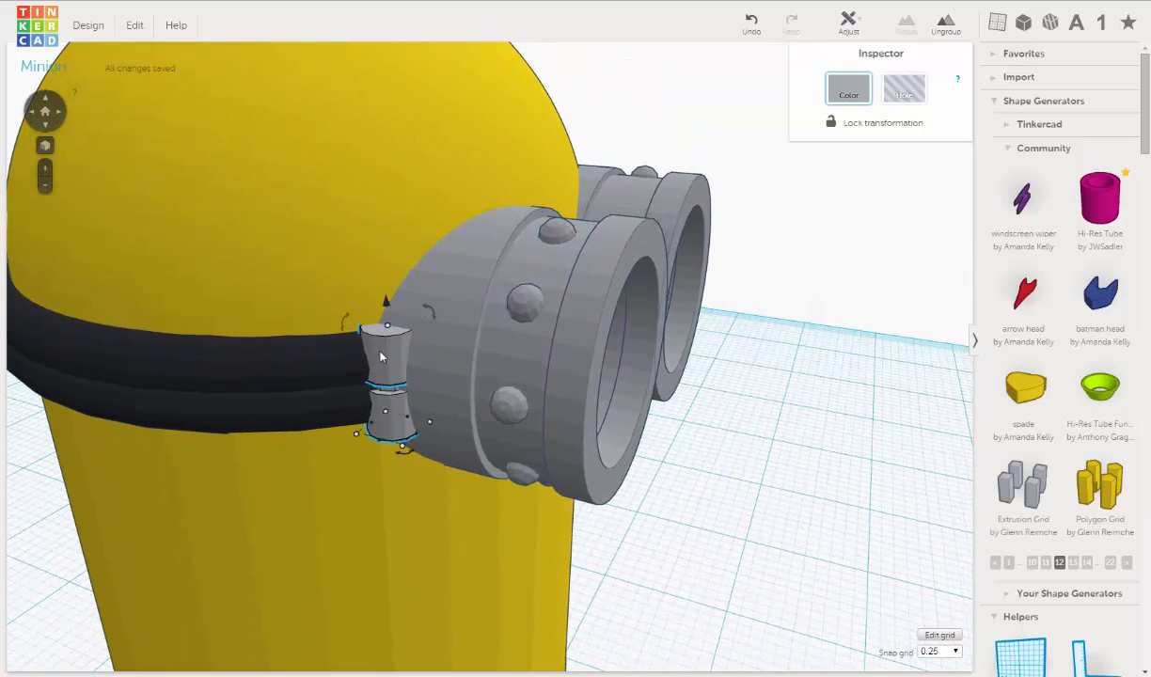
{"action": "left_click", "coordinate": [819, 371]}
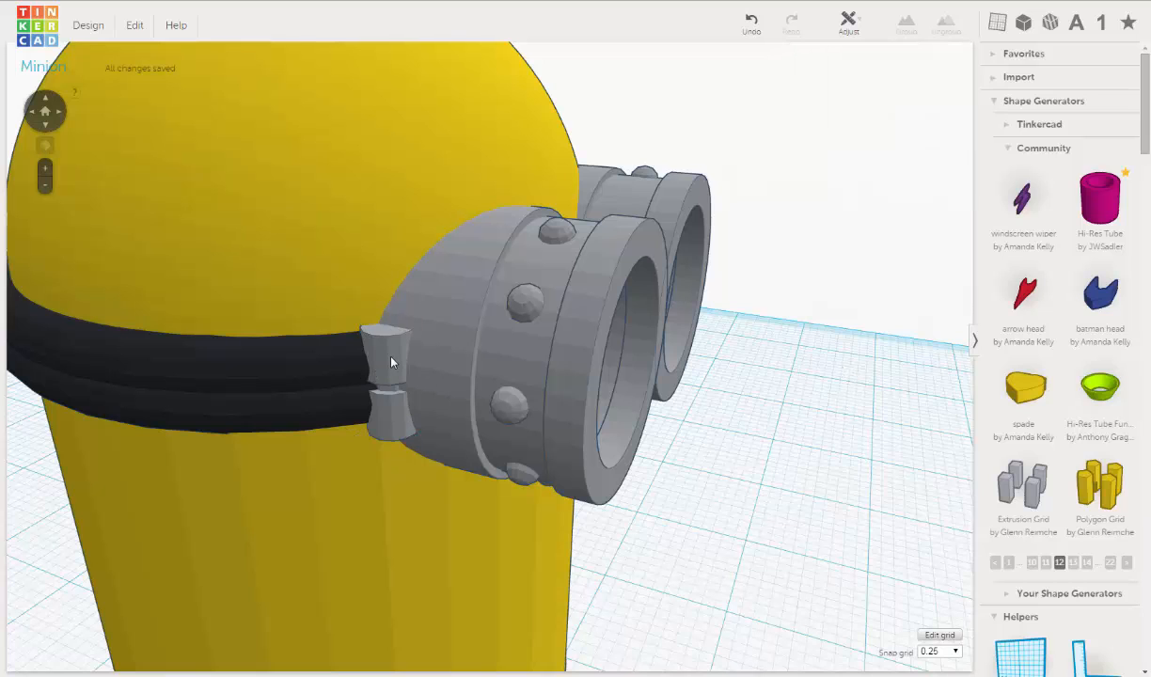
Ungroup the two end caps and select the upper one.
{"action": "left_click", "coordinate": [393, 363]}
{"action": "right_click_drag", "start_coordinate": [392, 363], "coordinate": [423, 302]}
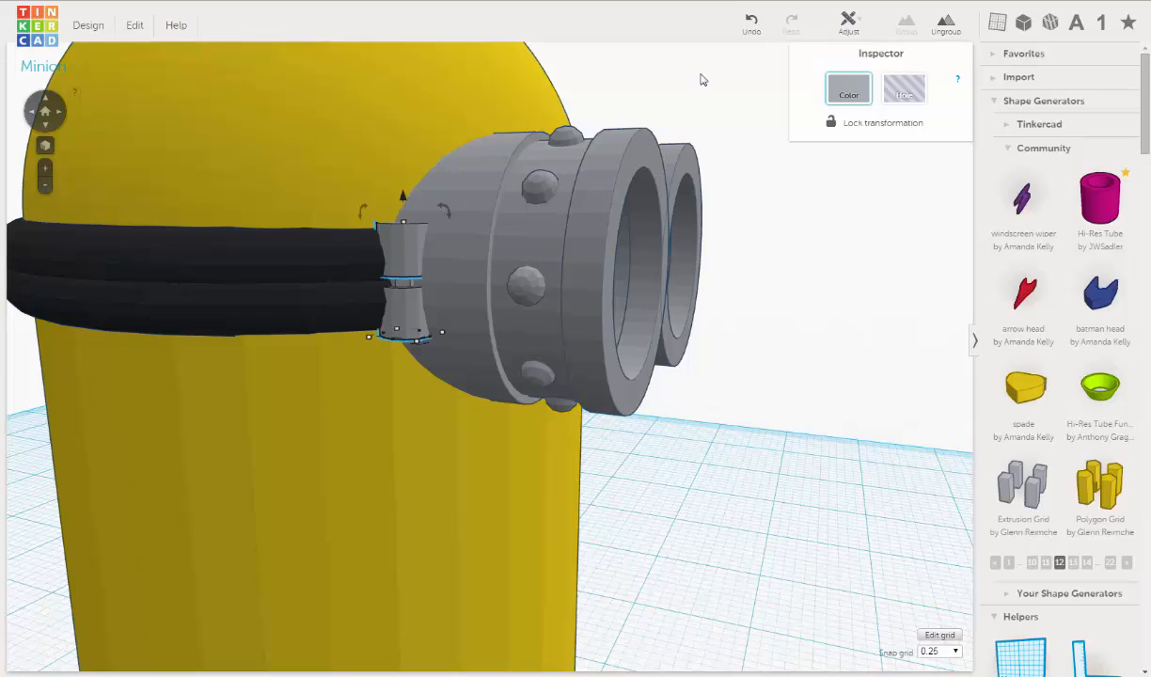
{"action": "left_click", "coordinate": [946, 25]}
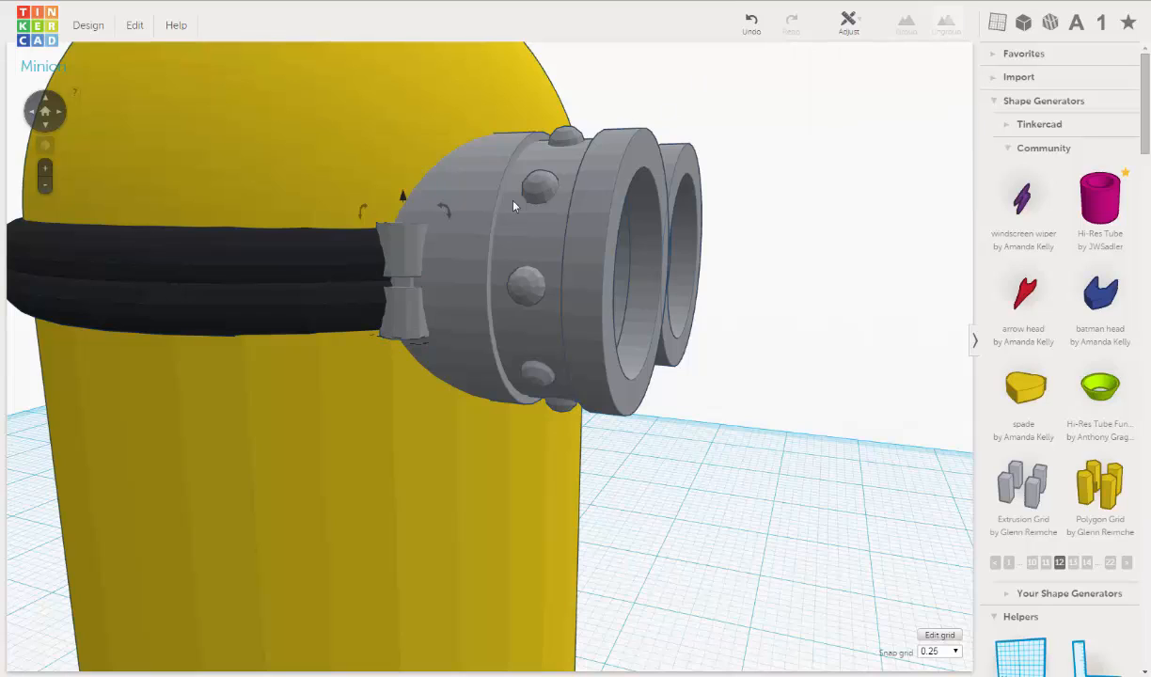
{"action": "left_click", "coordinate": [408, 245]}
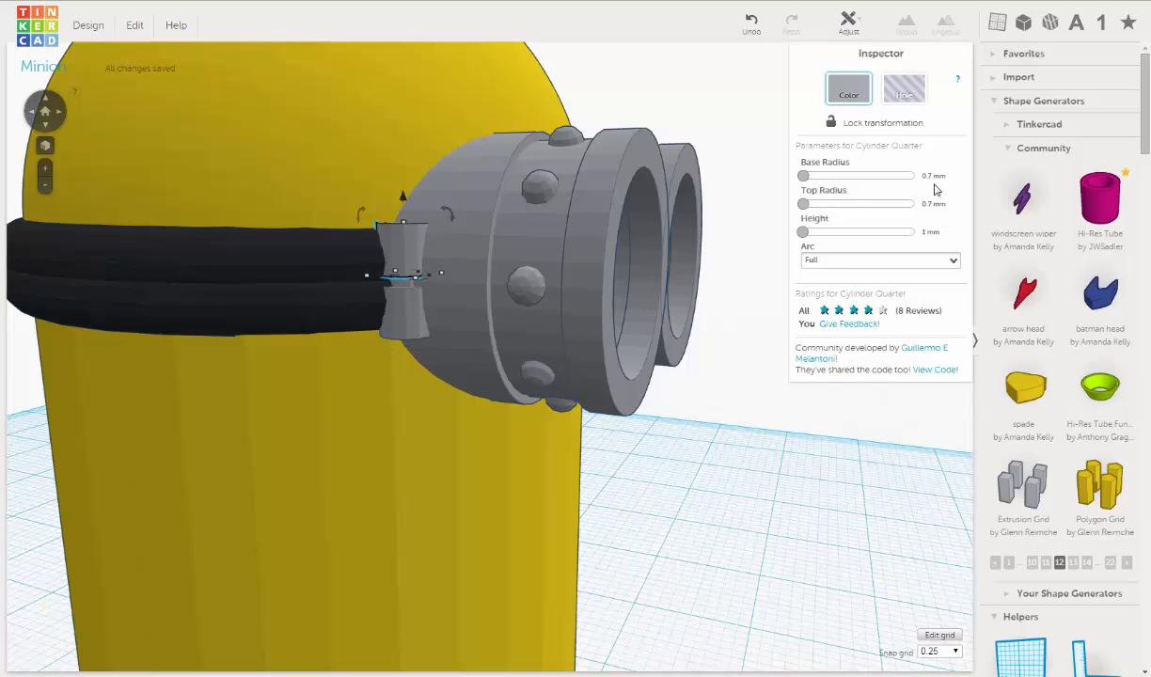
{"action": "right_click_drag", "start_coordinate": [435, 271], "coordinate": [606, 316]}
{"action": "scroll", "coordinate": [606, 303], "scroll_direction": "down", "scroll_amount": 5}
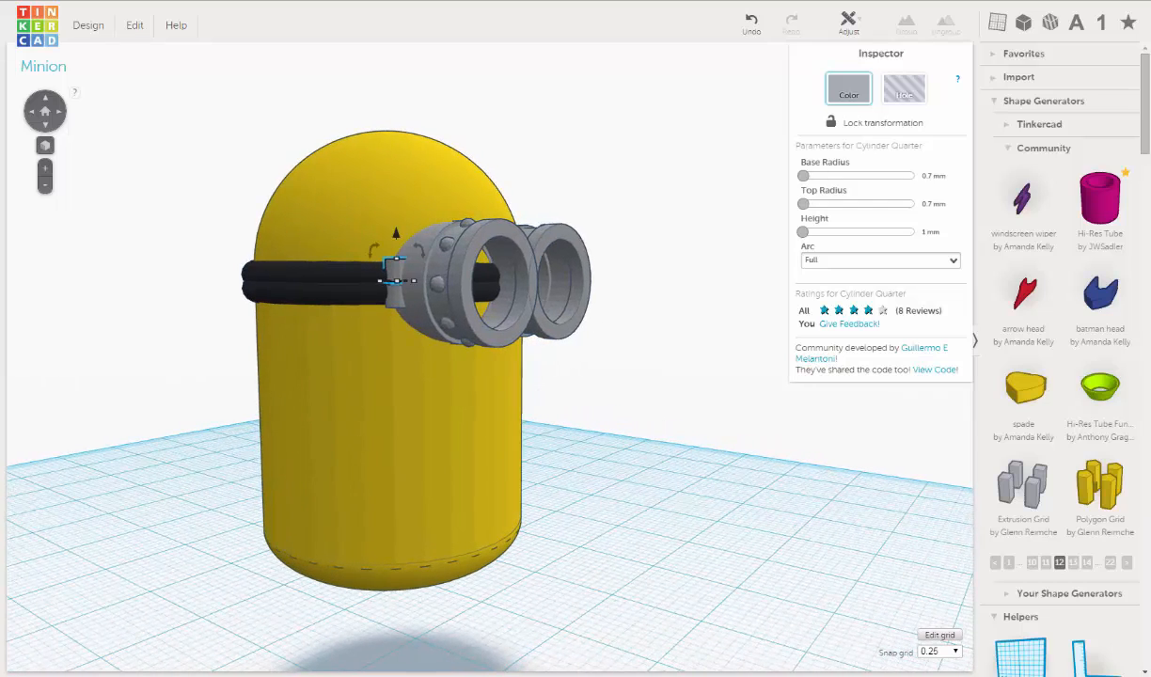
Select the upper and lower end caps beside the goggle and group them into one strap connector.
{"action": "right_click_drag", "start_coordinate": [353, 305], "coordinate": [385, 365]}
{"action": "scroll", "coordinate": [386, 363], "scroll_direction": "up", "scroll_amount": 5}
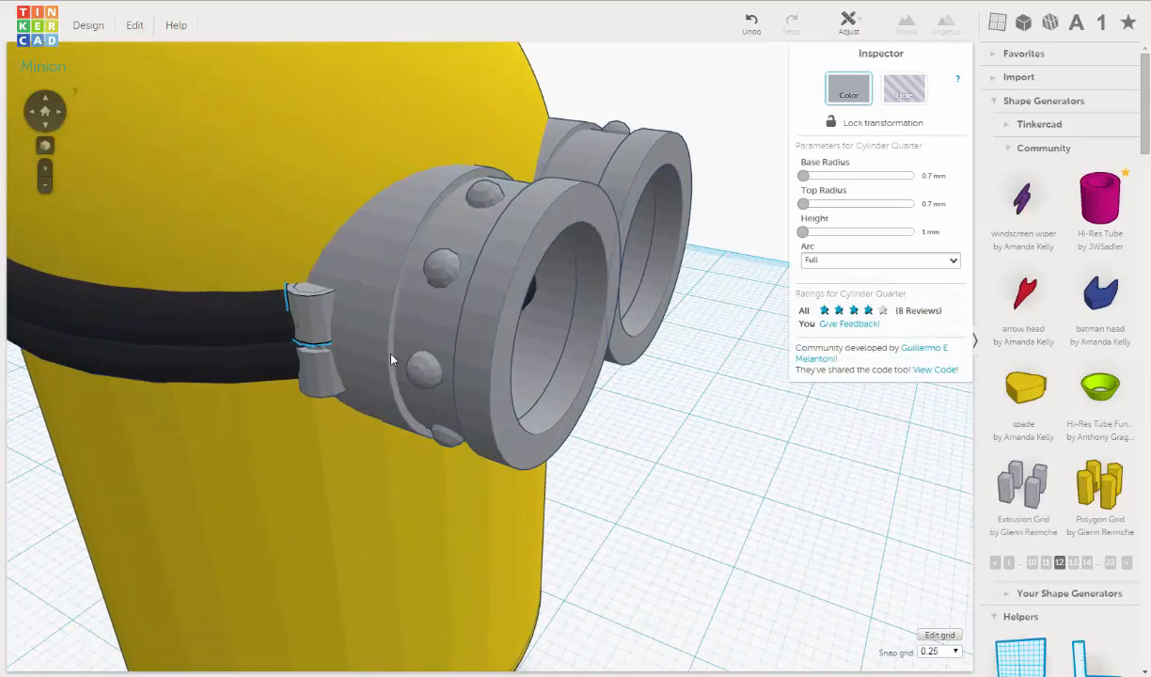
{"action": "right_click_drag", "start_coordinate": [407, 326], "coordinate": [445, 280]}
{"action": "middle_click_drag", "start_coordinate": [460, 291], "coordinate": [463, 313]}
{"action": "right_click_drag", "start_coordinate": [463, 312], "coordinate": [418, 350]}
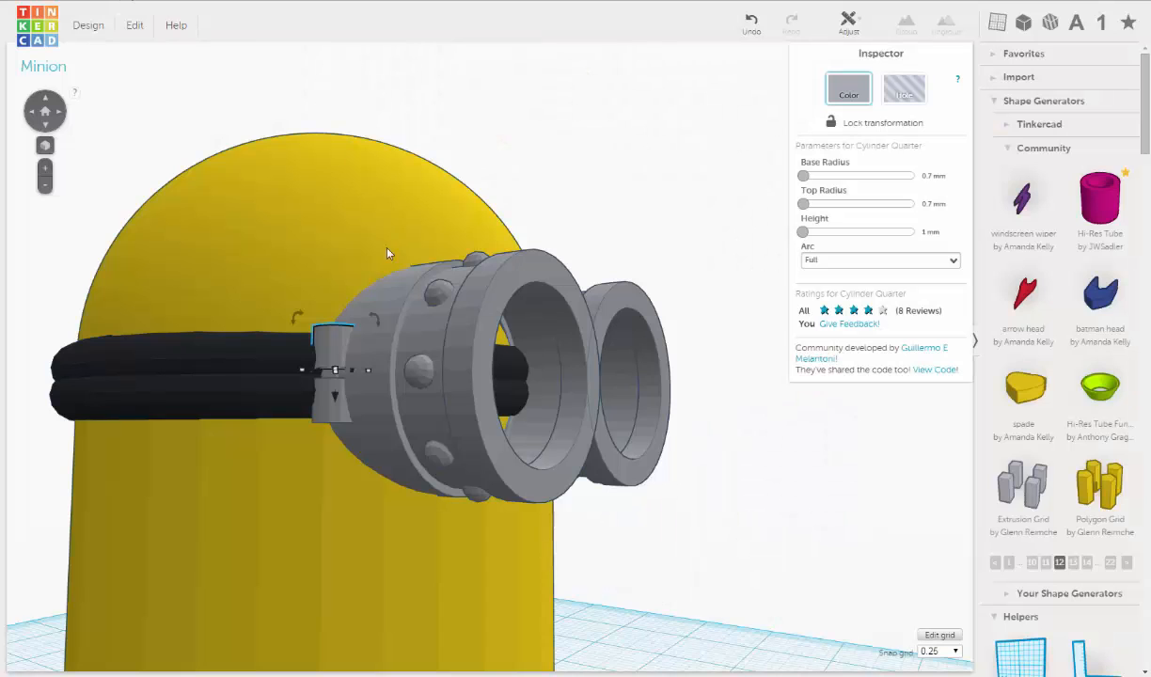
{"action": "right_click_drag", "start_coordinate": [397, 299], "coordinate": [453, 218]}
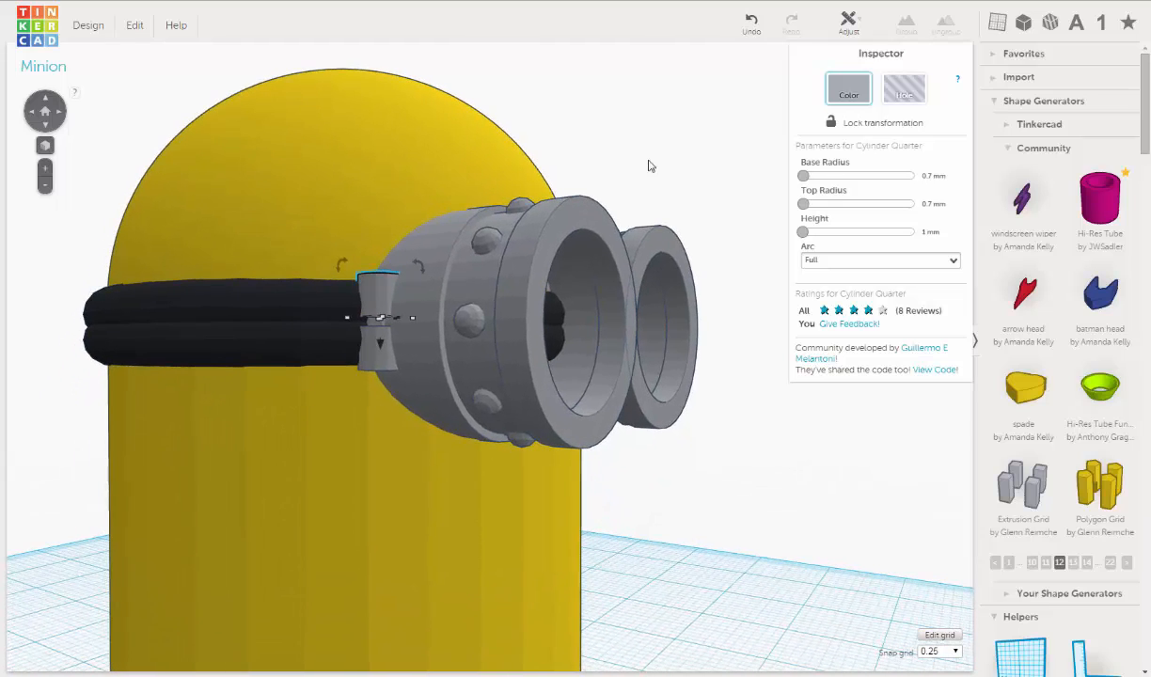
{"action": "left_click", "coordinate": [647, 161]}
{"action": "right_click_drag", "start_coordinate": [456, 334], "coordinate": [367, 365]}
{"action": "left_click", "coordinate": [357, 339]}
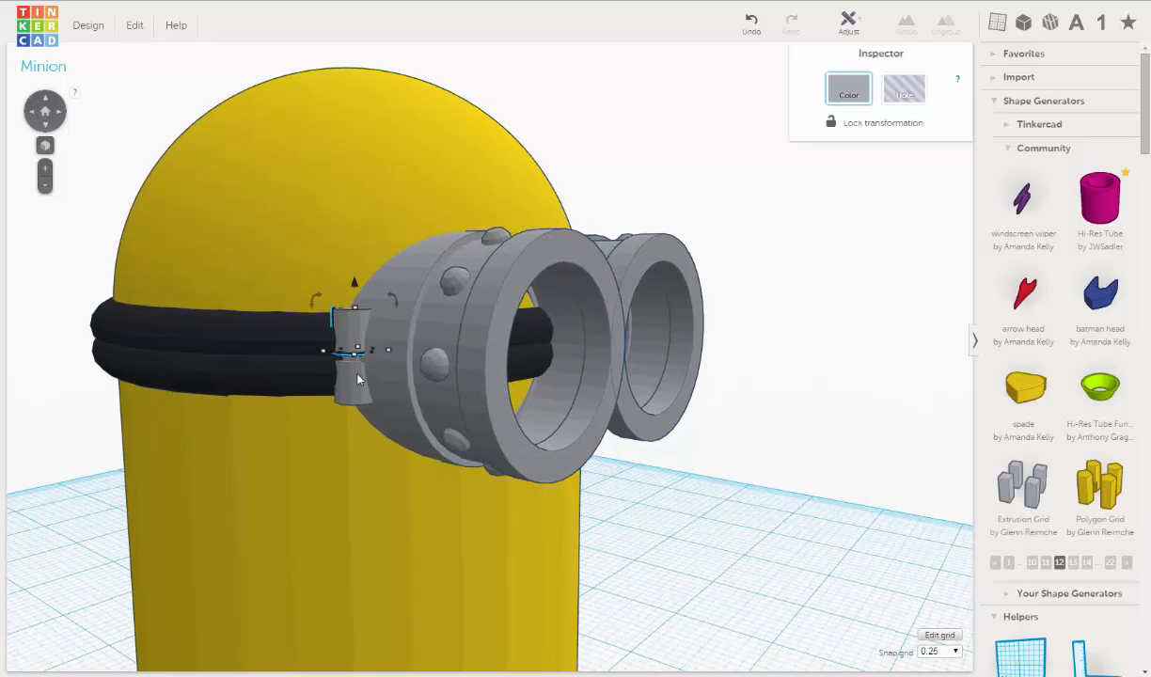
{"action": "scroll", "coordinate": [357, 378], "scroll_direction": "up", "scroll_amount": 3}
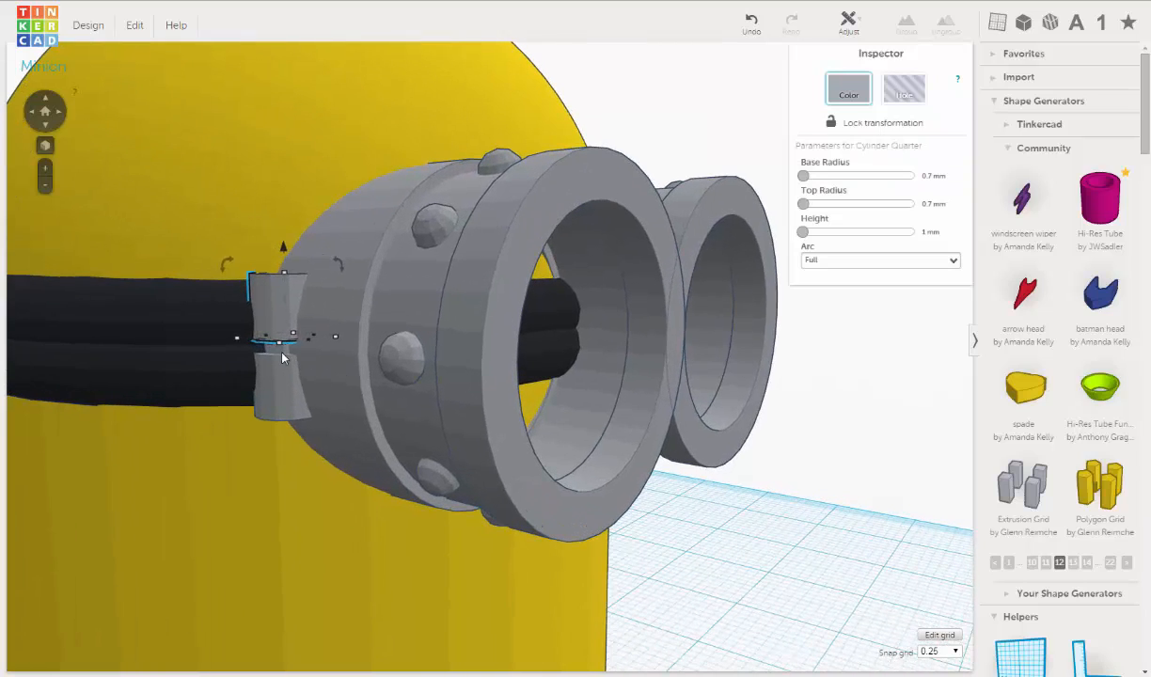
{"action": "left_click", "coordinate": [282, 355], "text": "shift"}
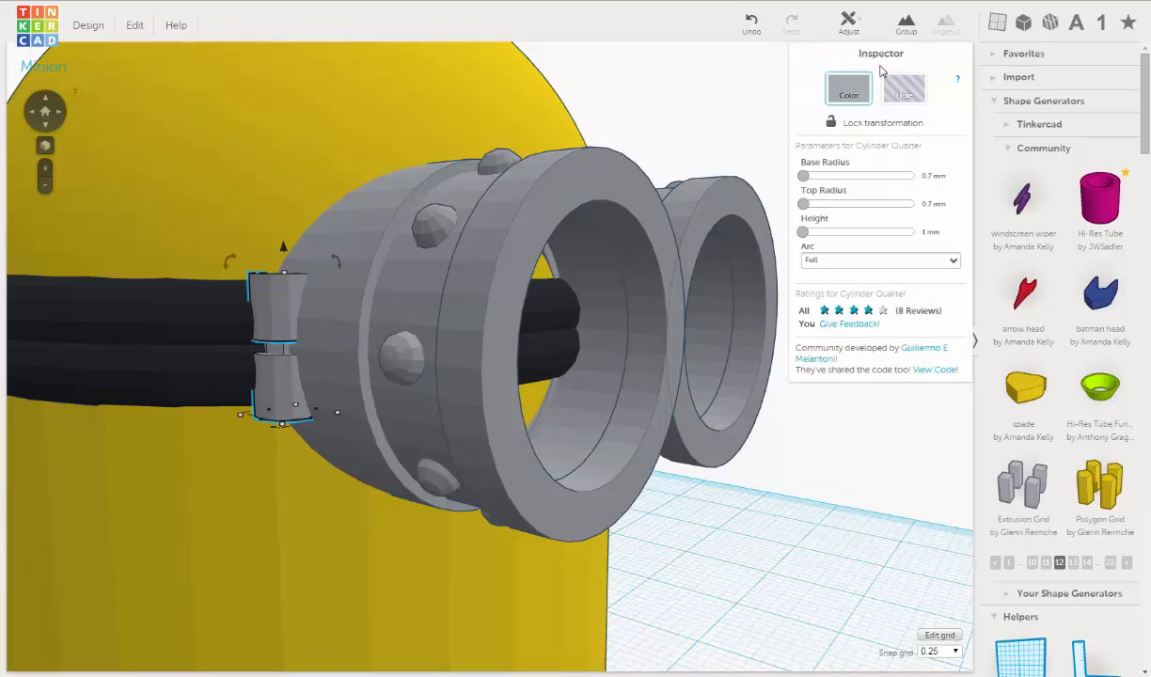
{"action": "left_click", "coordinate": [905, 25]}
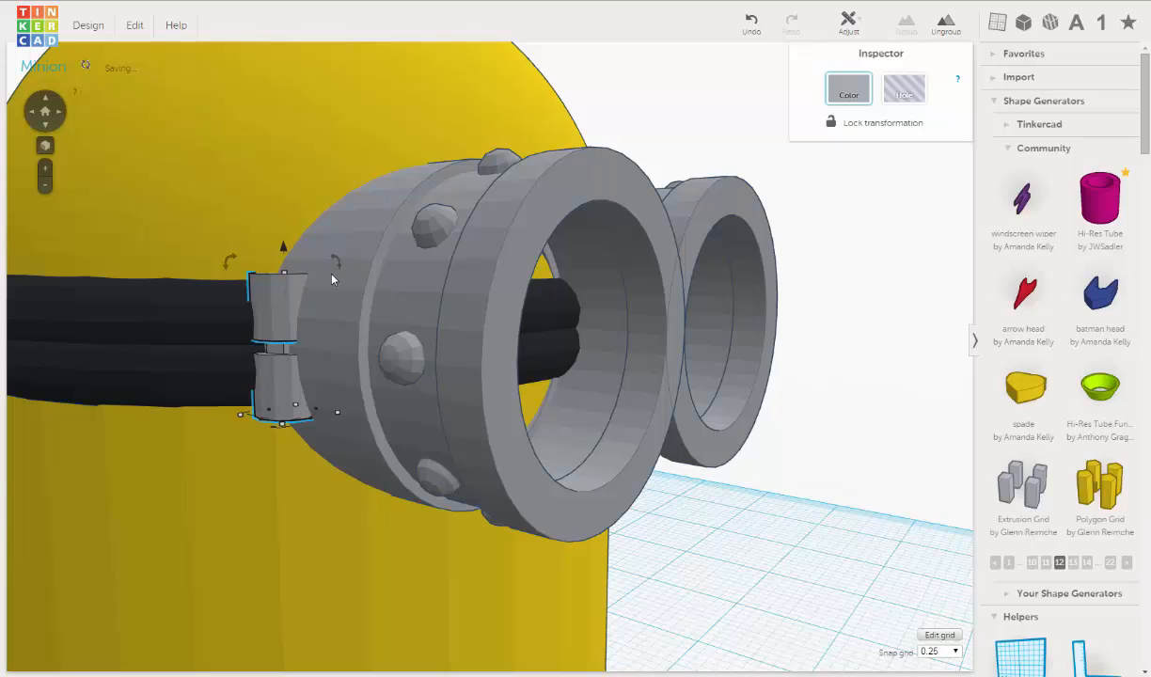
Duplicate the grouped strap connector and set the snap grid to 1.0 for moving the copy.
{"action": "left_click", "coordinate": [135, 26]}
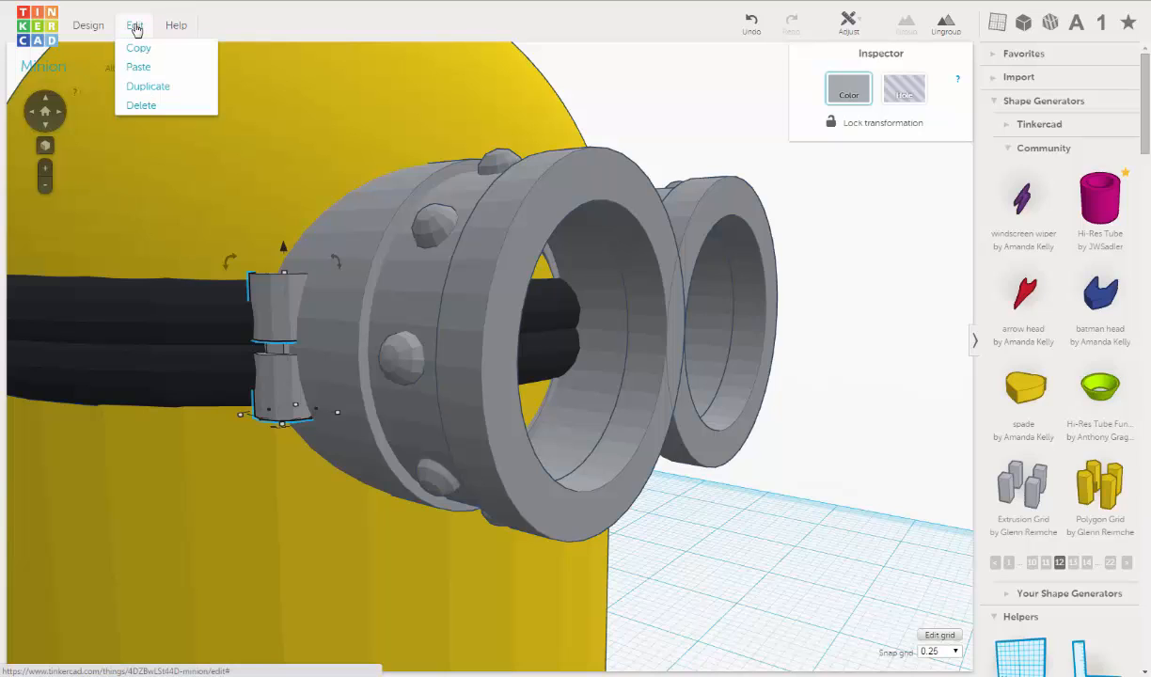
{"action": "left_click", "coordinate": [135, 96]}
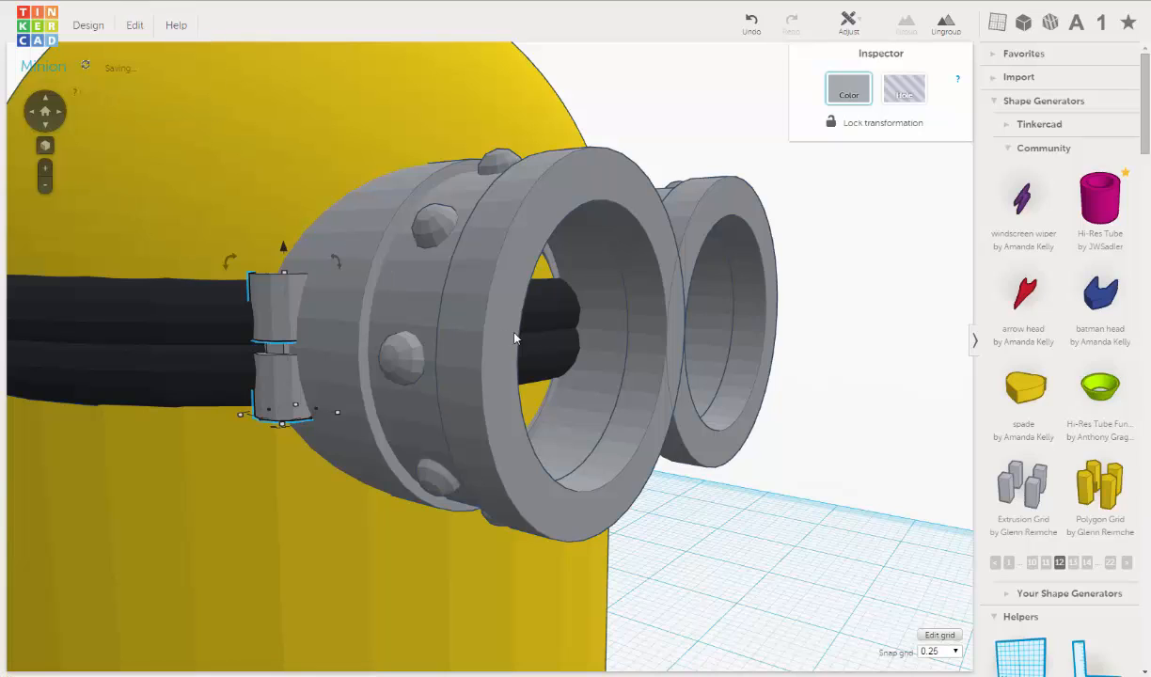
{"action": "right_click_drag", "start_coordinate": [491, 318], "coordinate": [380, 442]}
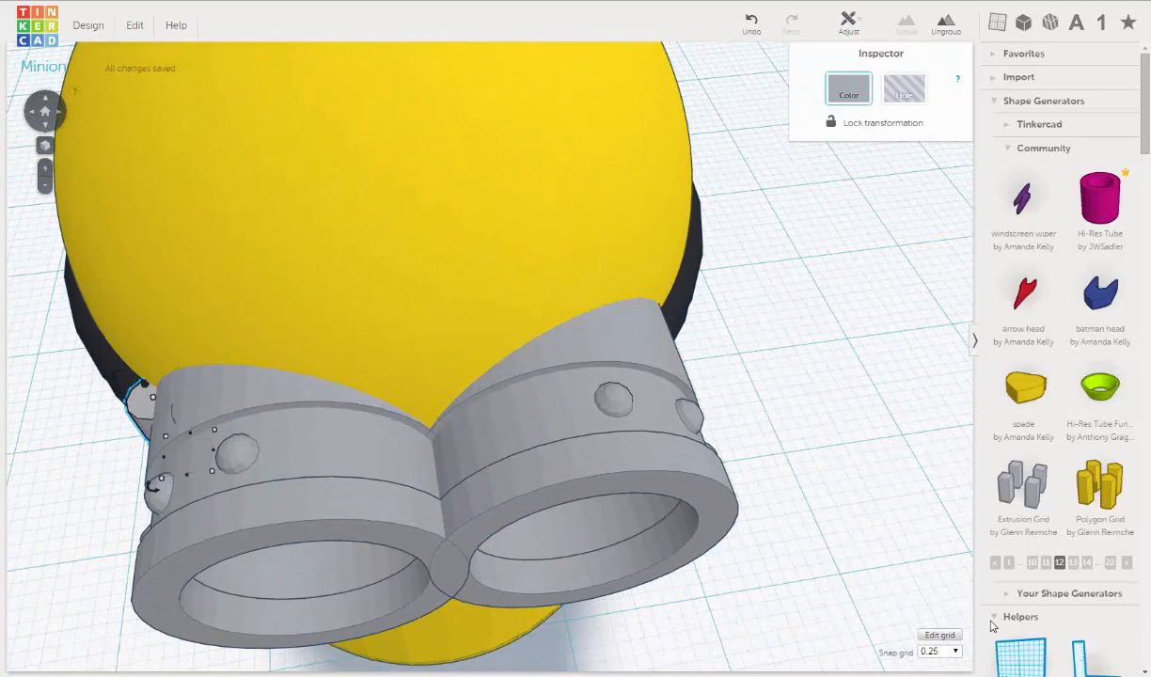
{"action": "left_click", "coordinate": [957, 652]}
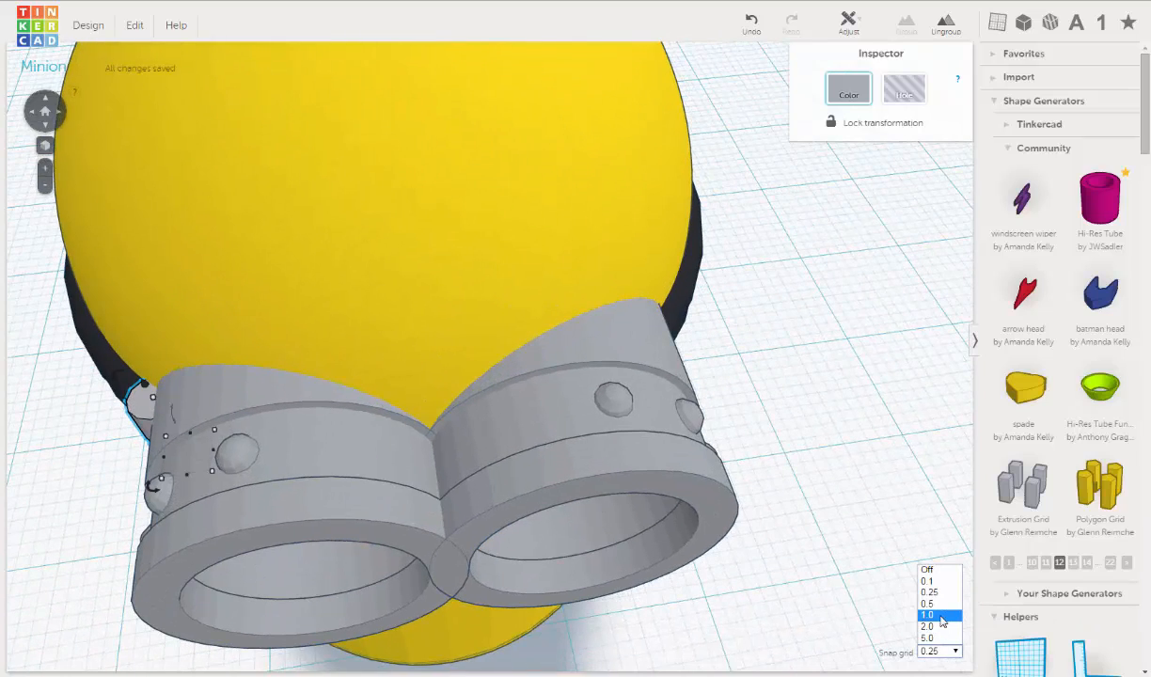
{"action": "left_click", "coordinate": [942, 616]}
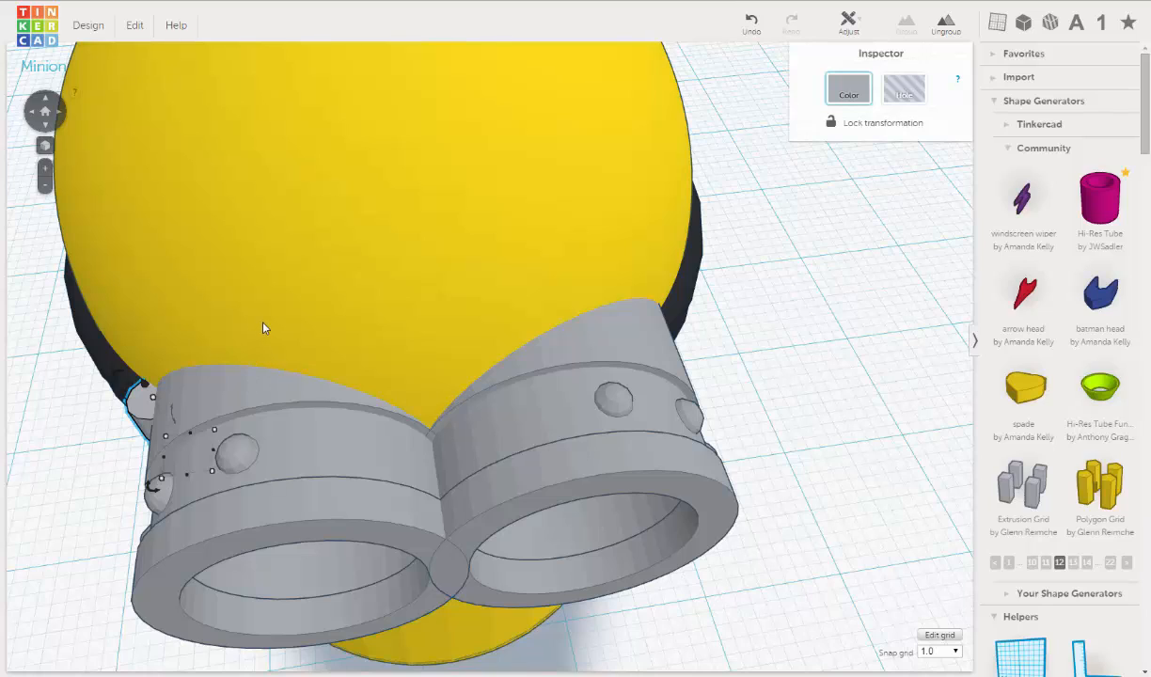
Move the duplicated connector across the goggles in 1 mm steps until it sits against the other goggle's outer side.
{"action": "key", "text": "Right"}
{"action": "key", "text": "Right"}
{"action": "key", "text": "Right"}
{"action": "key", "text": "Right"}
{"action": "key", "text": "Right"}
{"action": "key", "text": "Right"}
{"action": "key", "text": "Right"}
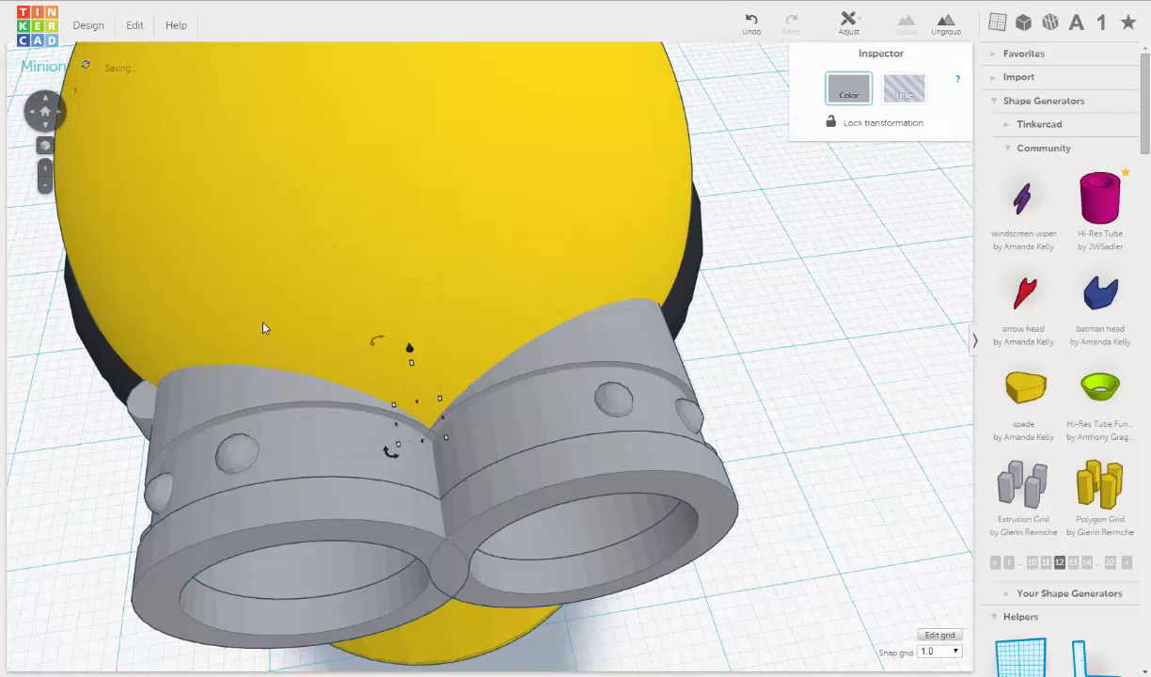
{"action": "key", "text": "Right"}
{"action": "key", "text": "Right"}
{"action": "key", "text": "Right"}
{"action": "key", "text": "Right"}
{"action": "key", "text": "Right"}
{"action": "key", "text": "Right"}
{"action": "key", "text": "Right"}
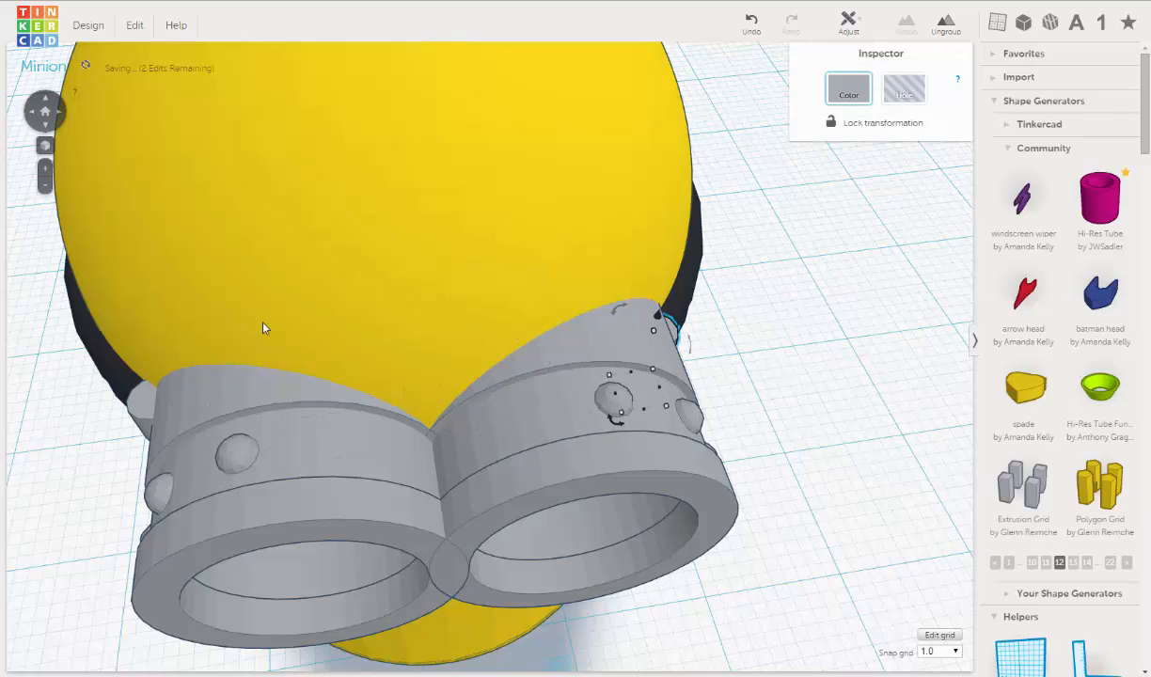
{"action": "key", "text": "Right"}
{"action": "key", "text": "Right"}
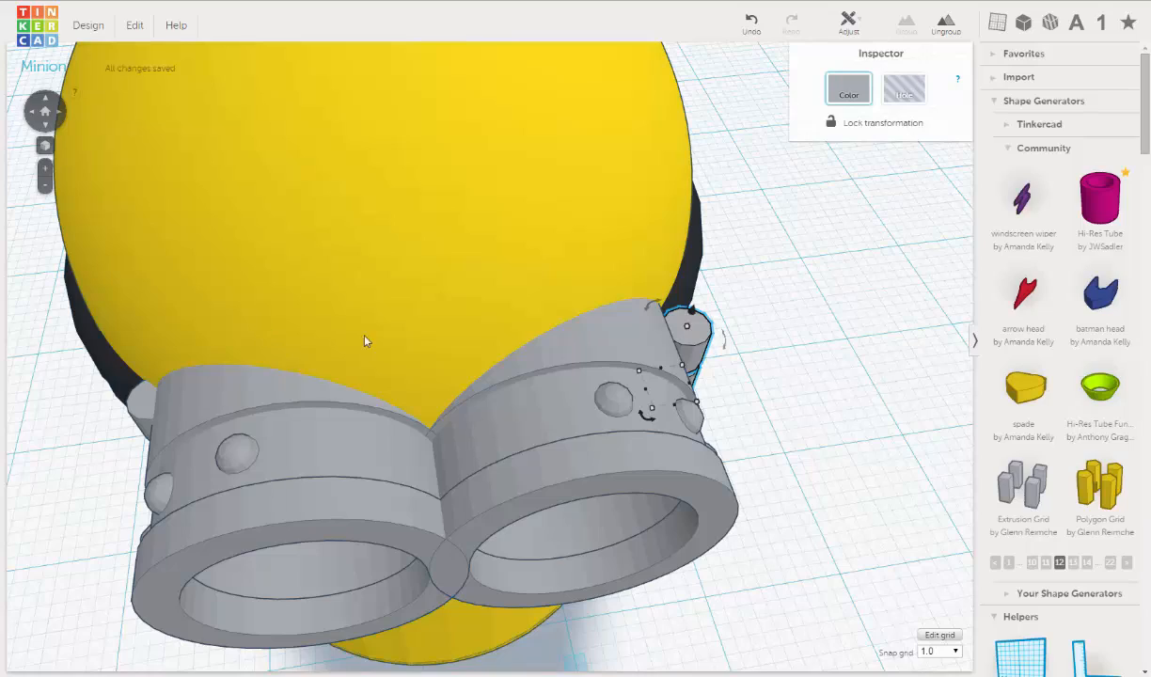
{"action": "right_click_drag", "start_coordinate": [868, 403], "coordinate": [800, 482]}
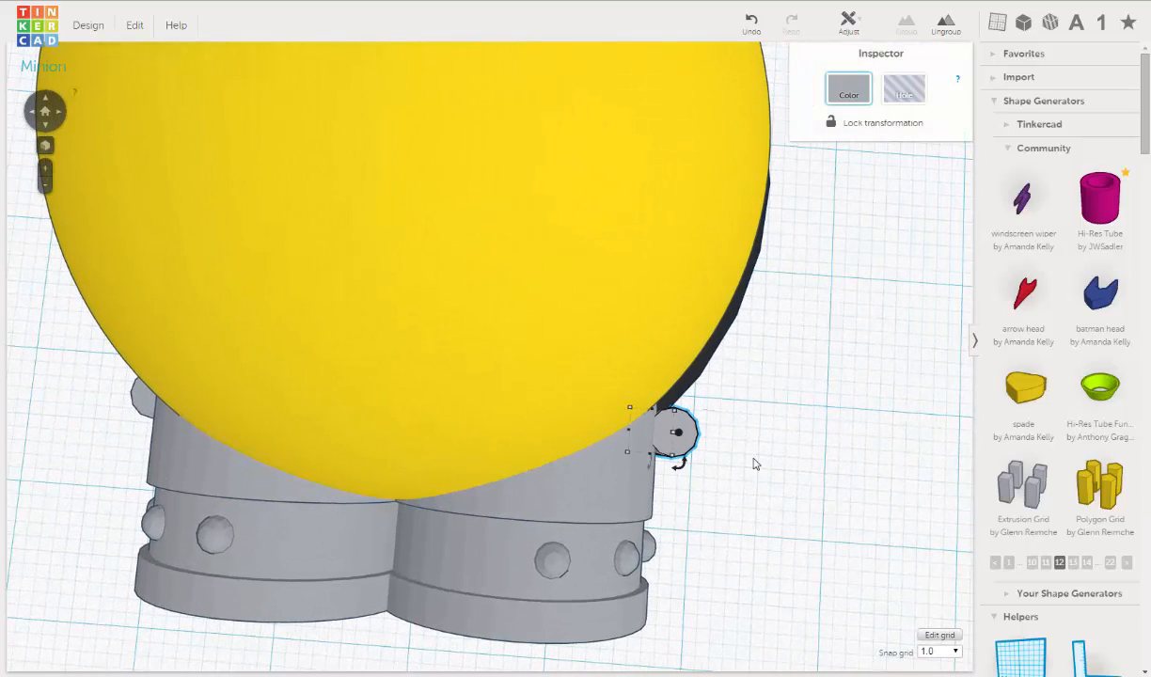
{"action": "key", "text": "Left"}
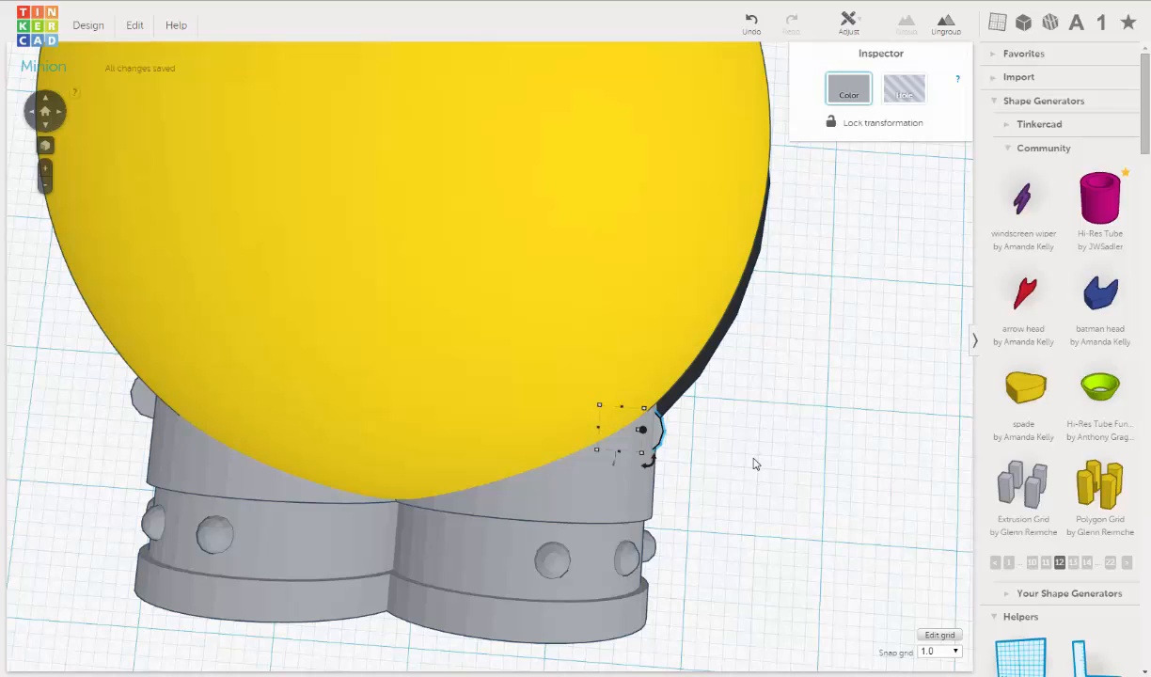
Set the snap grid to 0.25 and move the duplicated connector one step outward from its goggle.
{"action": "right_click_drag", "start_coordinate": [762, 475], "coordinate": [689, 326]}
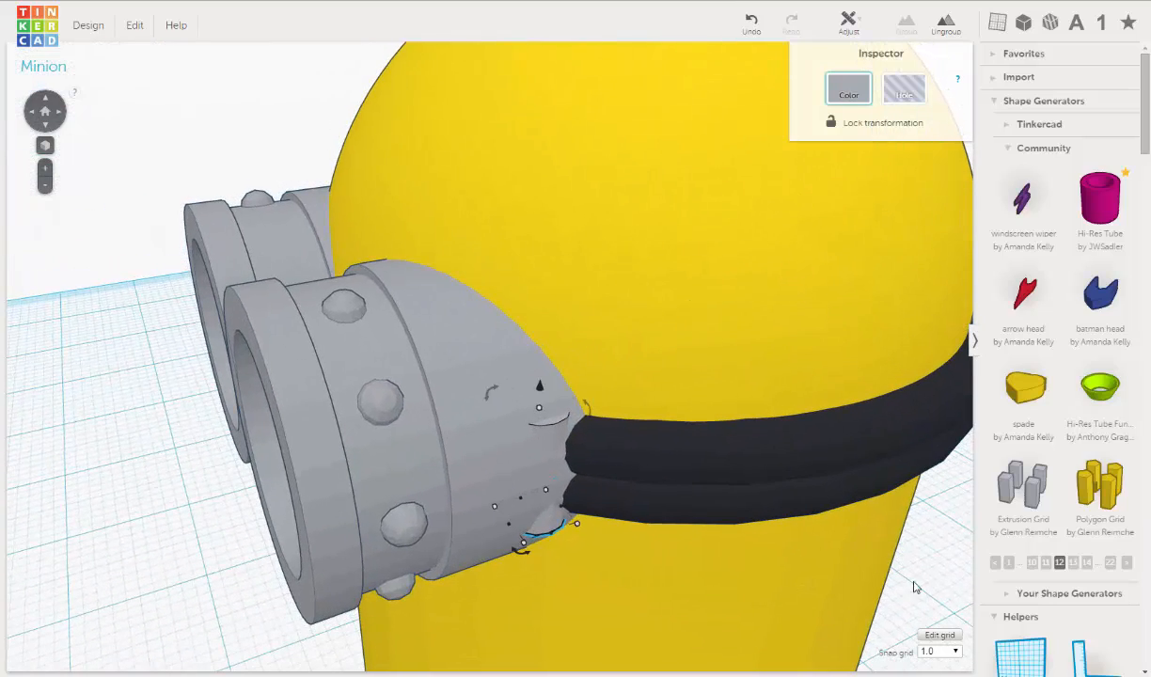
{"action": "left_click", "coordinate": [957, 652]}
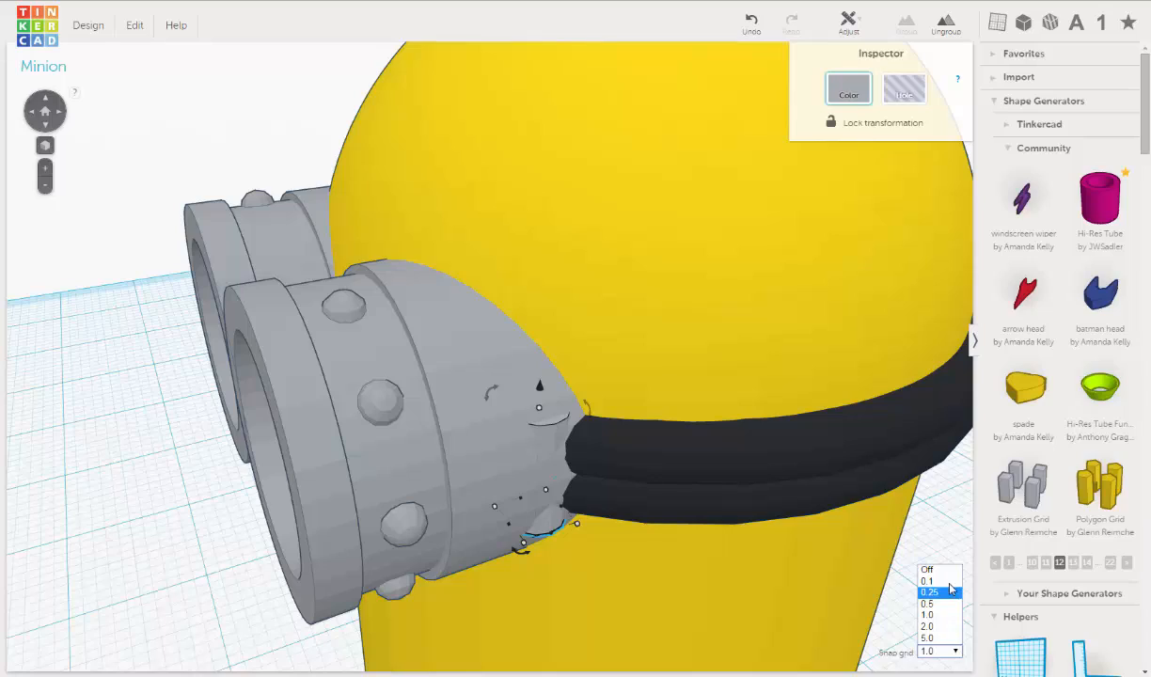
{"action": "left_click", "coordinate": [898, 568]}
{"action": "right_click_drag", "start_coordinate": [679, 426], "coordinate": [845, 558]}
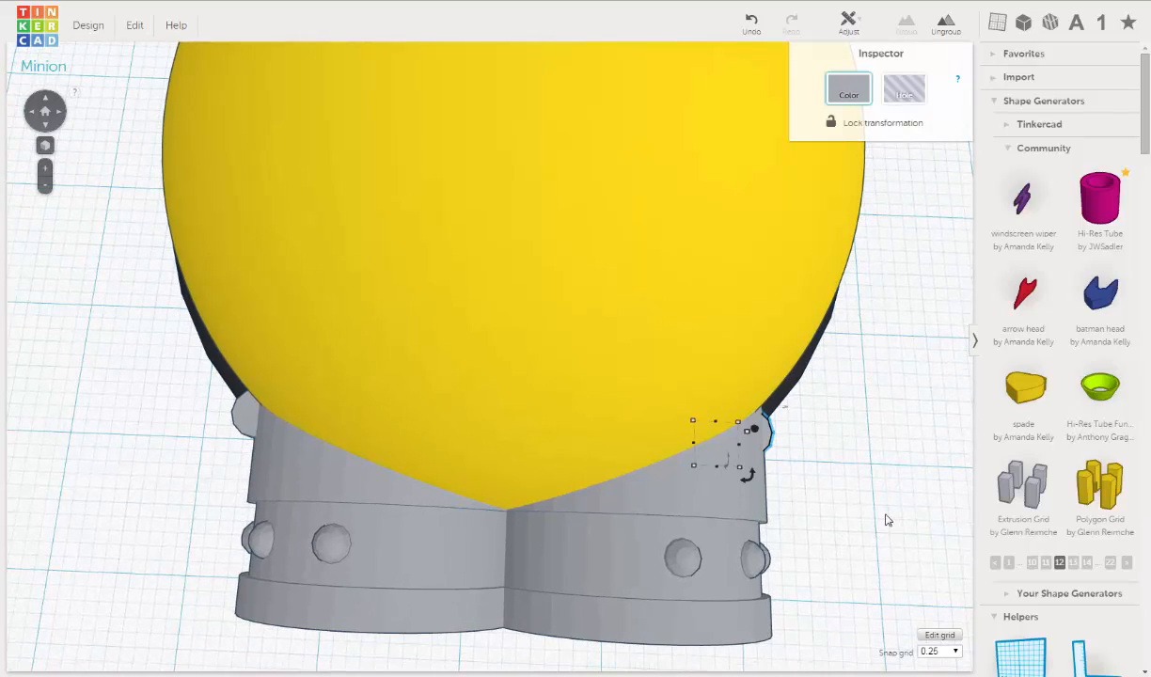
{"action": "key", "text": "Right"}
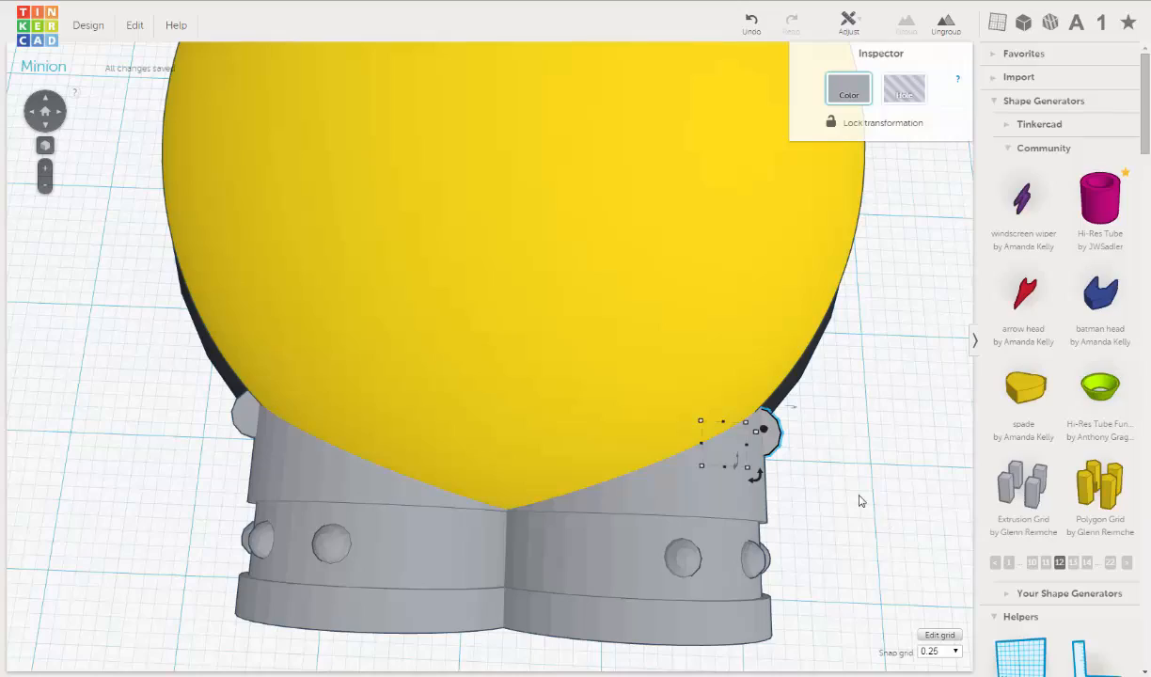
Select the tubes, riveted rings and front rims of both goggles, without the strap connectors, and group them.
{"action": "scroll", "coordinate": [837, 487], "scroll_direction": "down", "scroll_amount": 3}
{"action": "right_click_drag", "start_coordinate": [836, 486], "coordinate": [367, 468]}
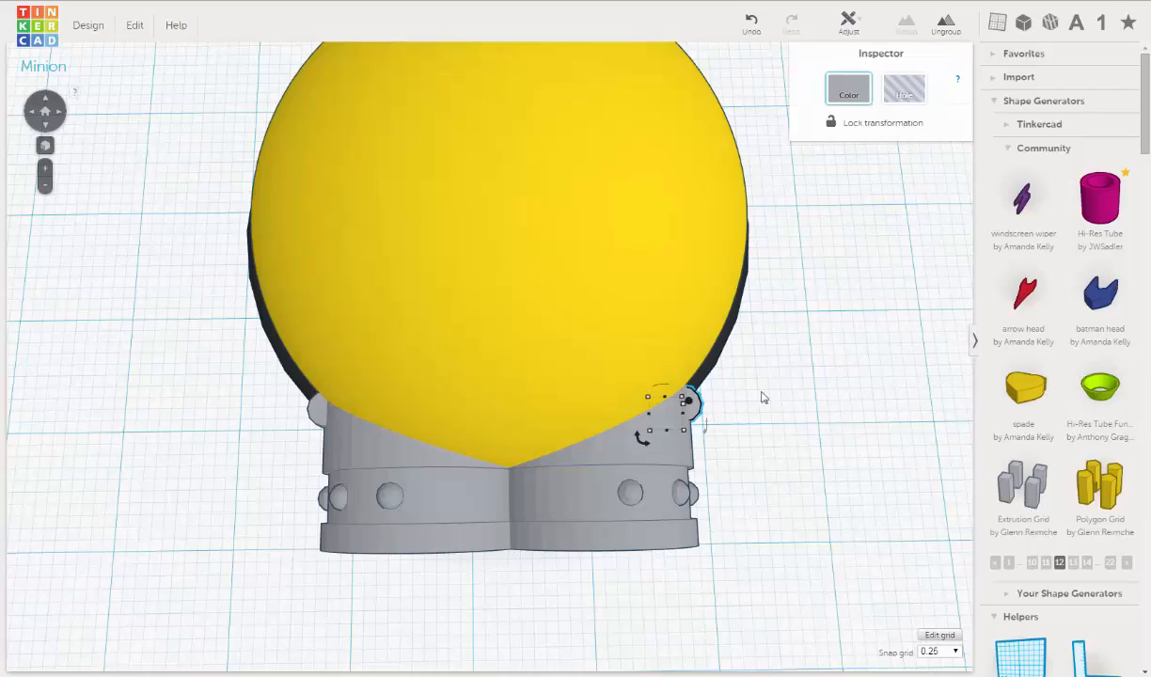
{"action": "right_click_drag", "start_coordinate": [761, 398], "coordinate": [706, 494]}
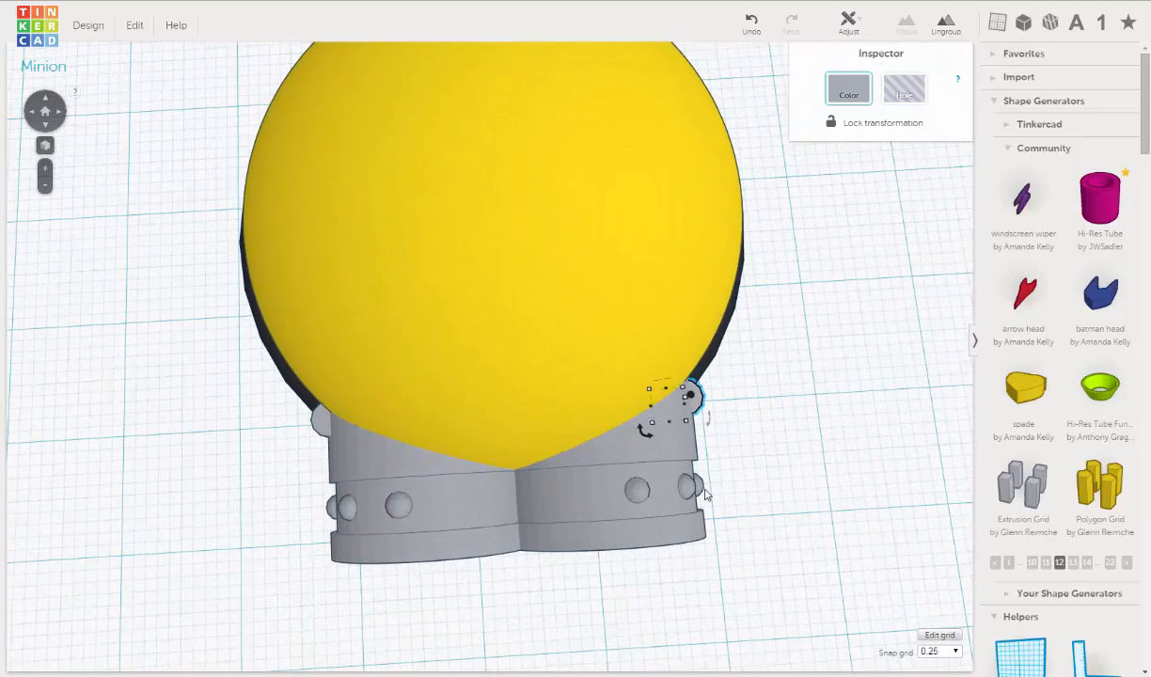
{"action": "left_click", "coordinate": [640, 467]}
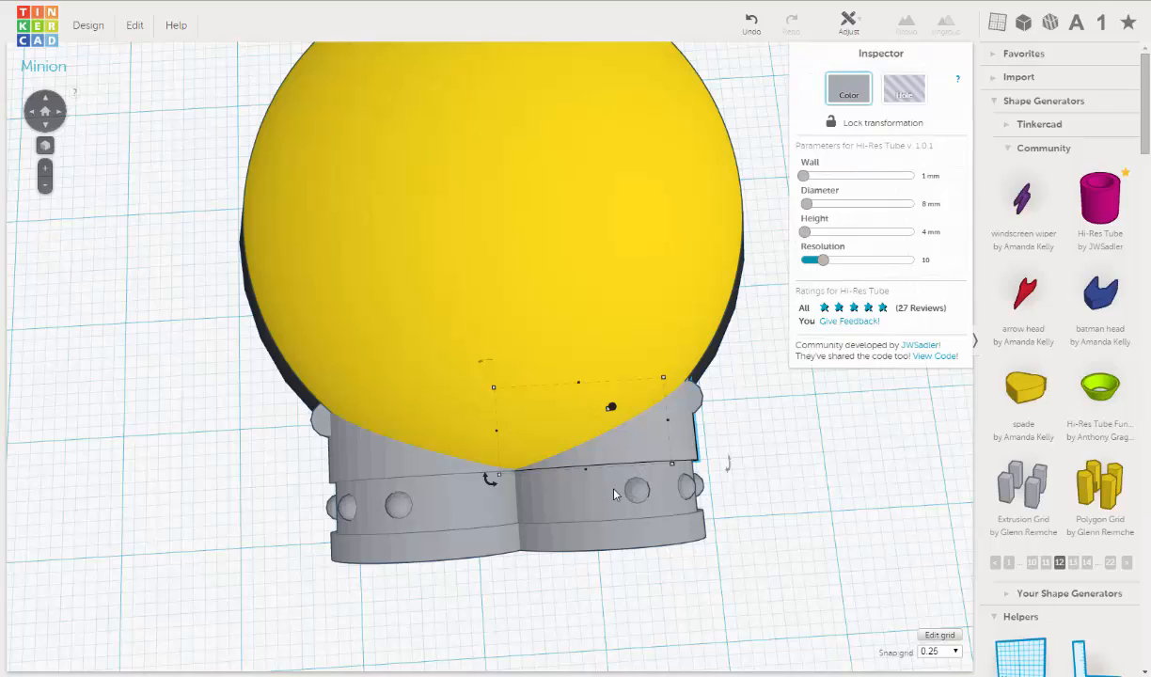
{"action": "left_click", "coordinate": [612, 525], "text": "shift"}
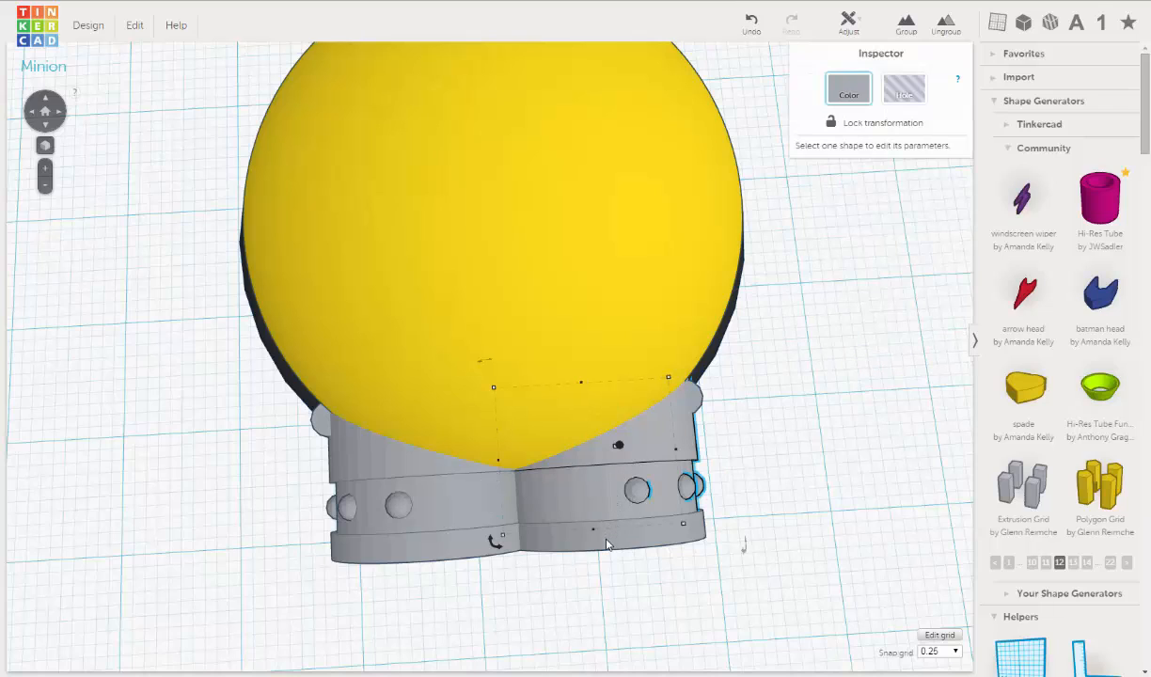
{"action": "left_click", "coordinate": [455, 548], "text": "shift"}
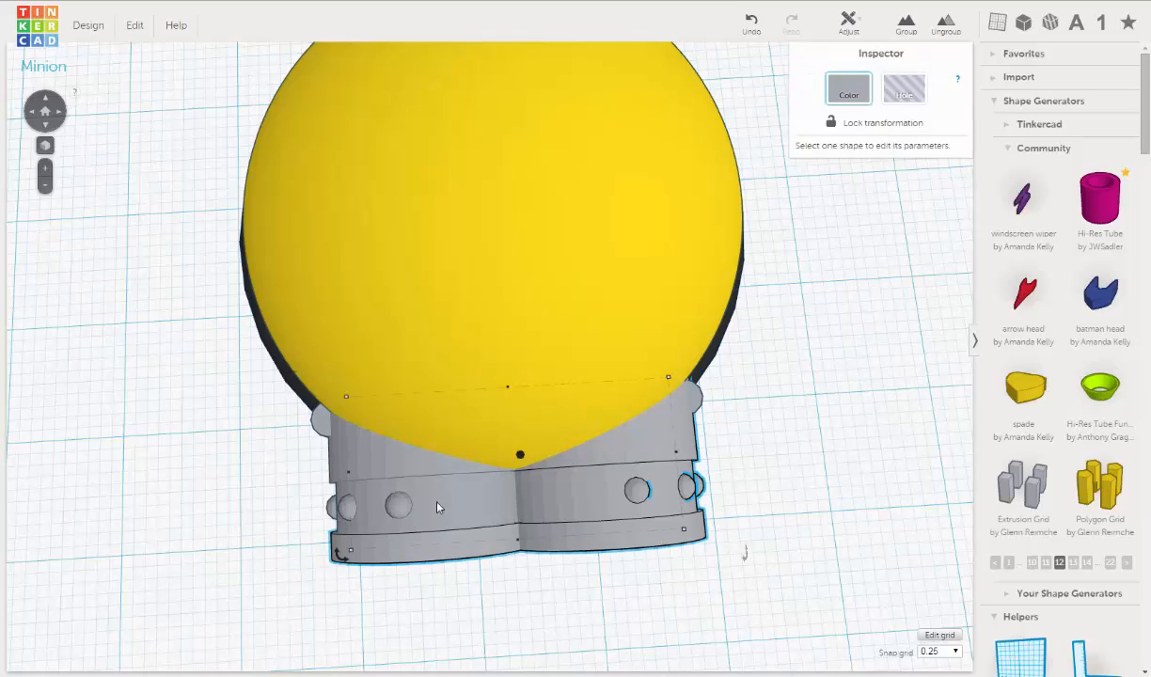
{"action": "left_click", "coordinate": [437, 503], "text": "shift"}
{"action": "left_click", "coordinate": [404, 467], "text": "shift"}
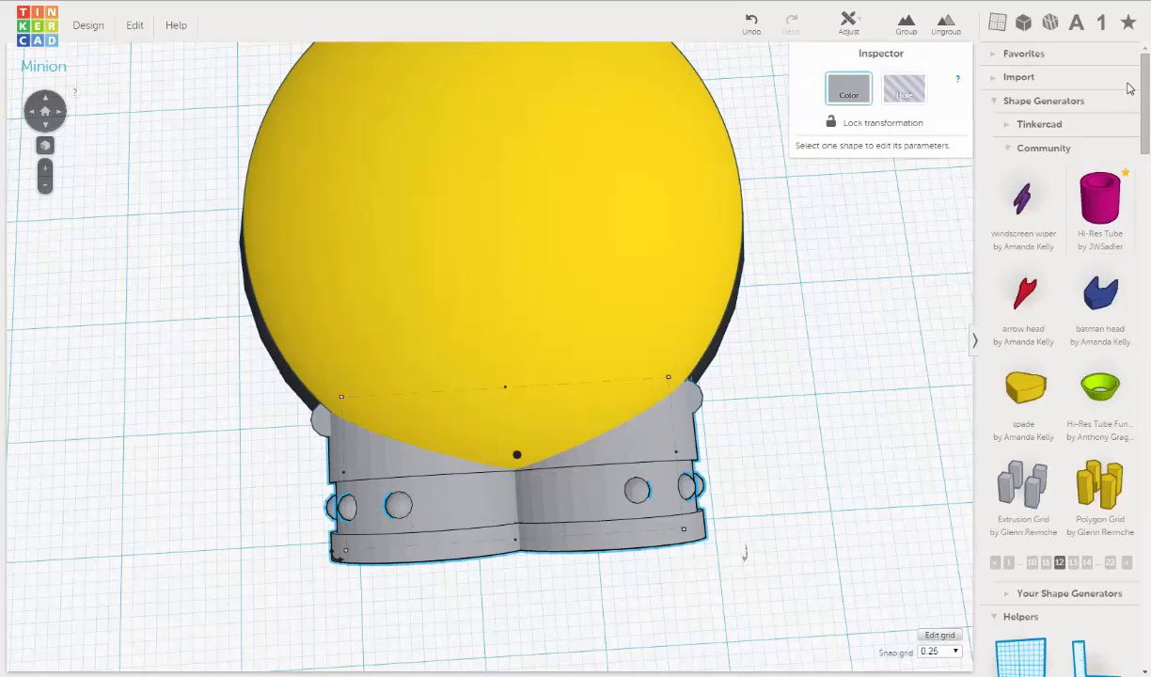
{"action": "left_click", "coordinate": [906, 23]}
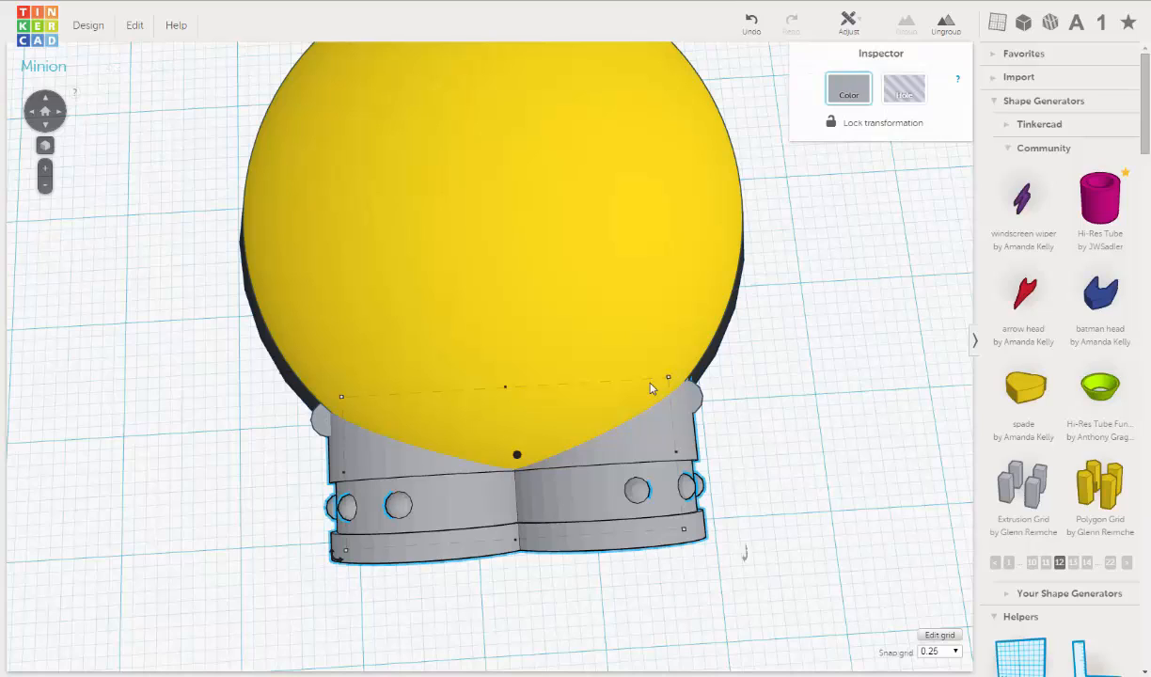
Nudge the grouped goggles 0.25 mm towards the original strap connector and fine-tune that connector's position so both sides match.
{"action": "key", "text": "Left"}
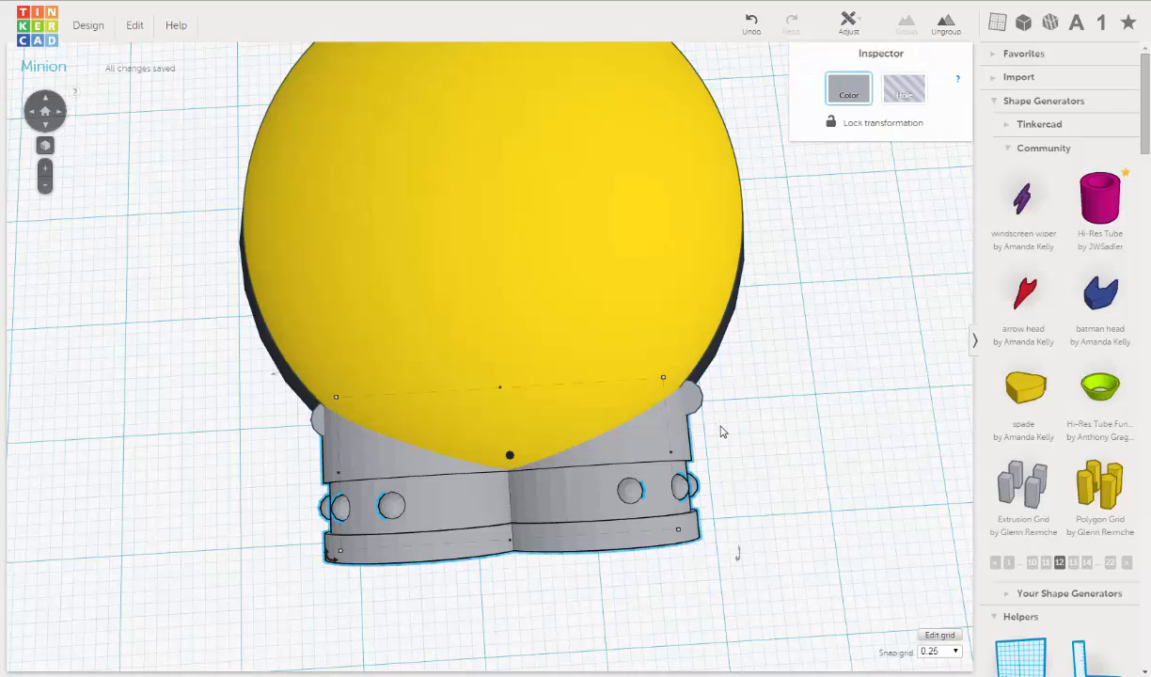
{"action": "mouse_move", "coordinate": [720, 432]}
{"action": "right_mouse_down"}
{"action": "mouse_move", "coordinate": [715, 450]}
{"action": "mouse_move", "coordinate": [707, 419]}
{"action": "right_mouse_up"}
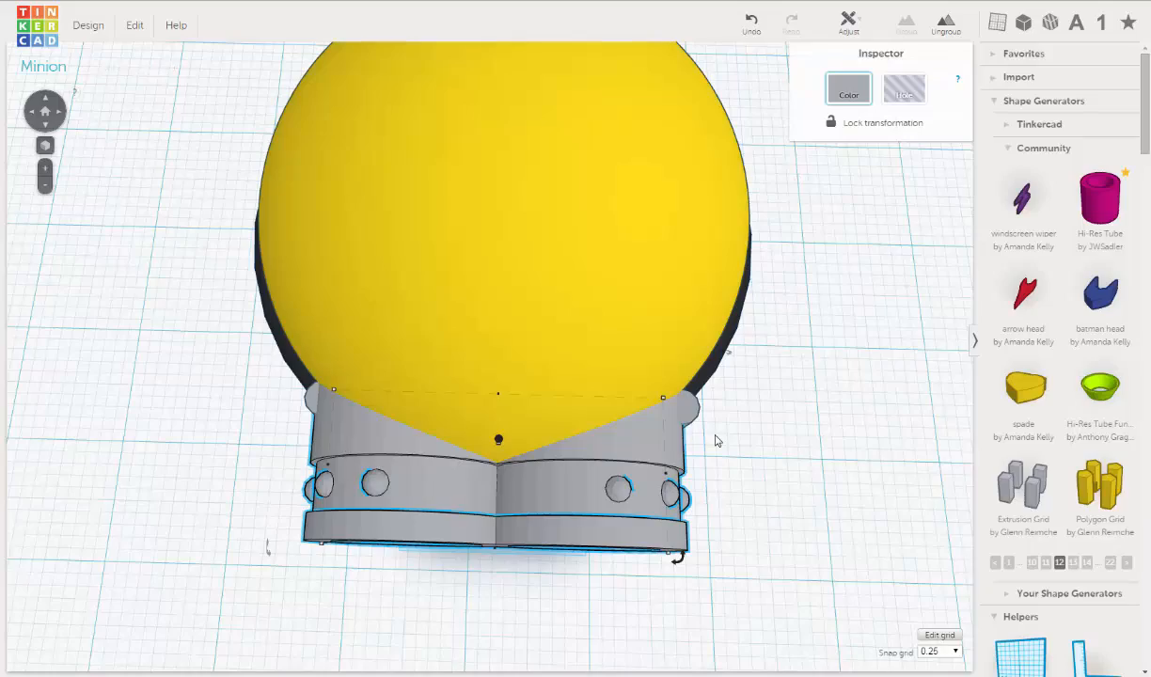
{"action": "right_click_drag", "start_coordinate": [715, 441], "coordinate": [959, 330]}
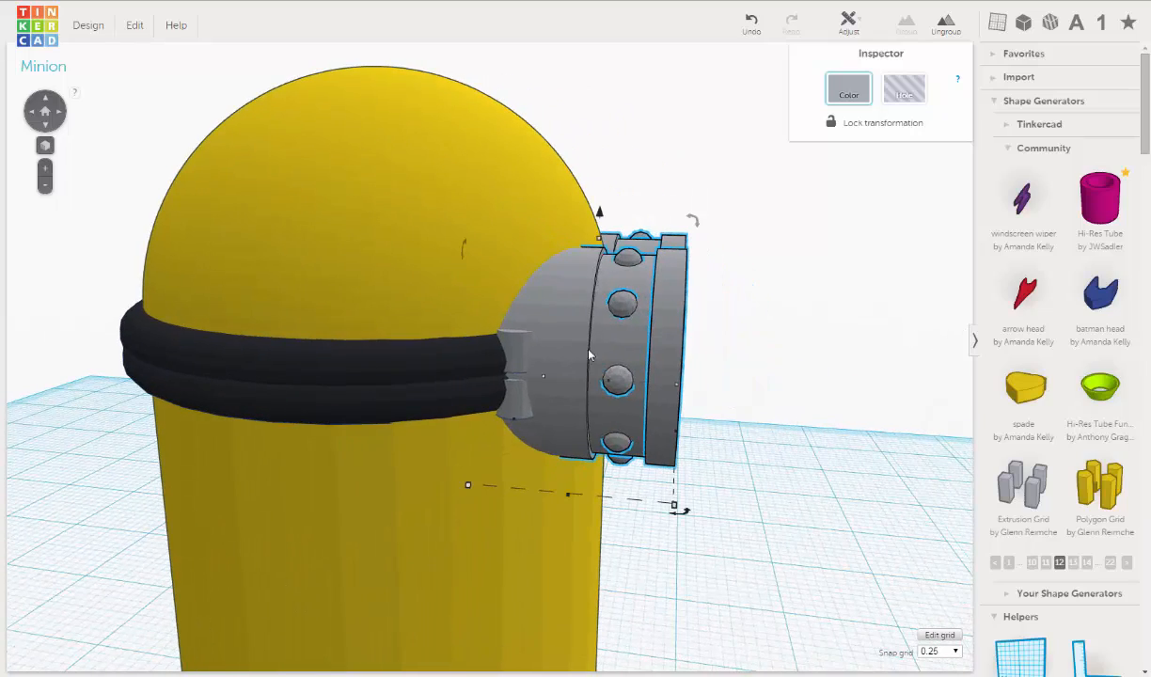
{"action": "right_click_drag", "start_coordinate": [522, 351], "coordinate": [513, 403]}
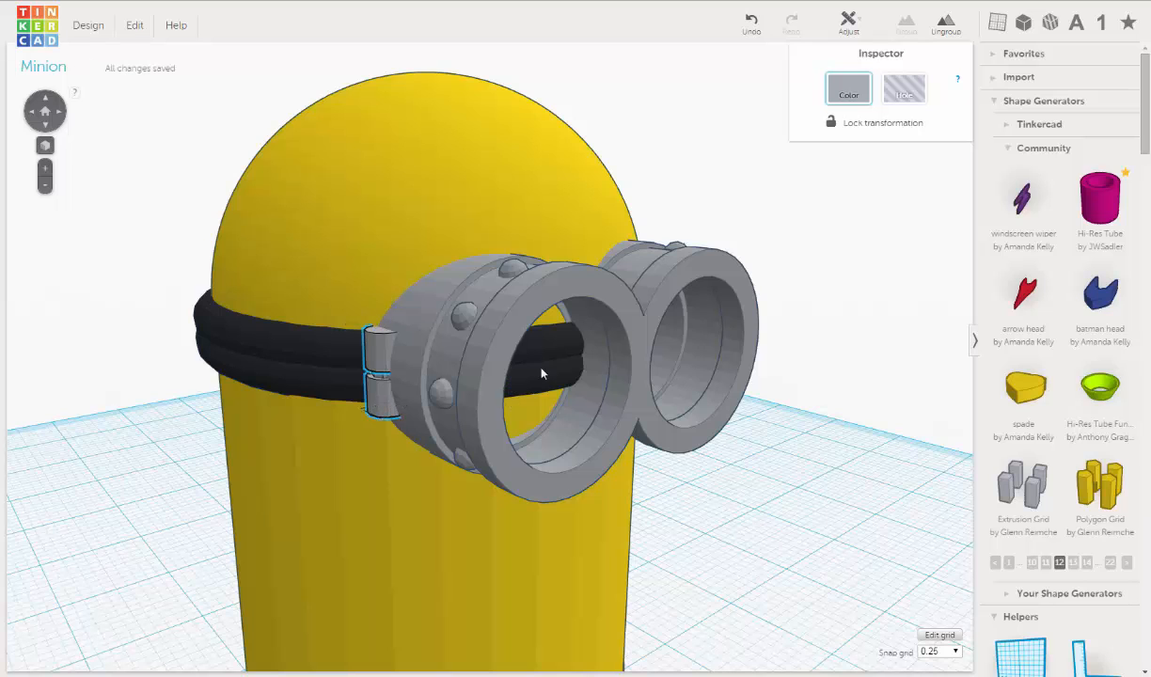
{"action": "right_click_drag", "start_coordinate": [541, 374], "coordinate": [364, 589]}
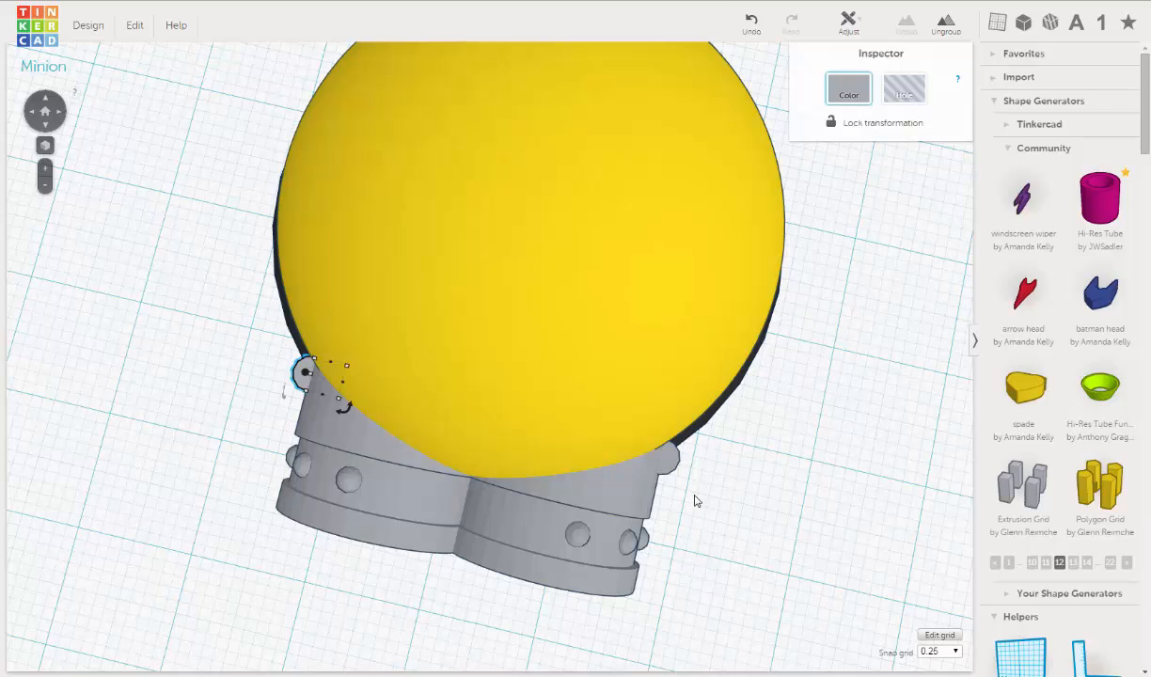
Select the yellow body, black strap and grouped goggles, without the strap connectors, and align their centres across the Minion's width.
{"action": "right_click_drag", "start_coordinate": [696, 497], "coordinate": [718, 555]}
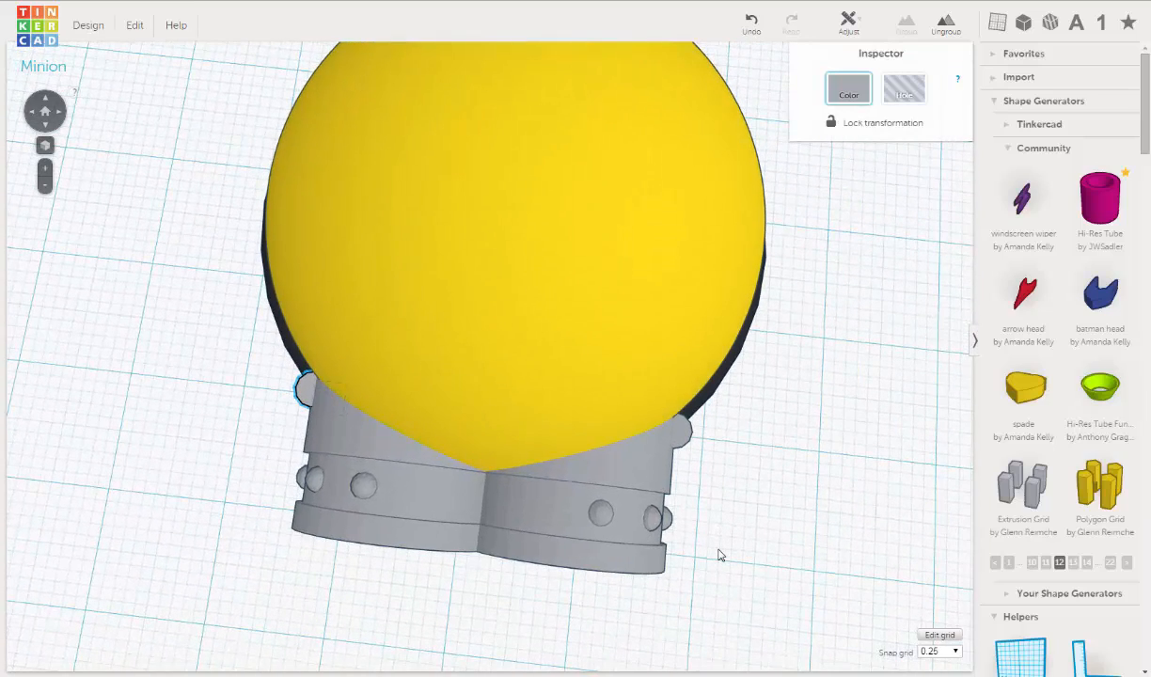
{"action": "right_click_drag", "start_coordinate": [717, 460], "coordinate": [777, 433]}
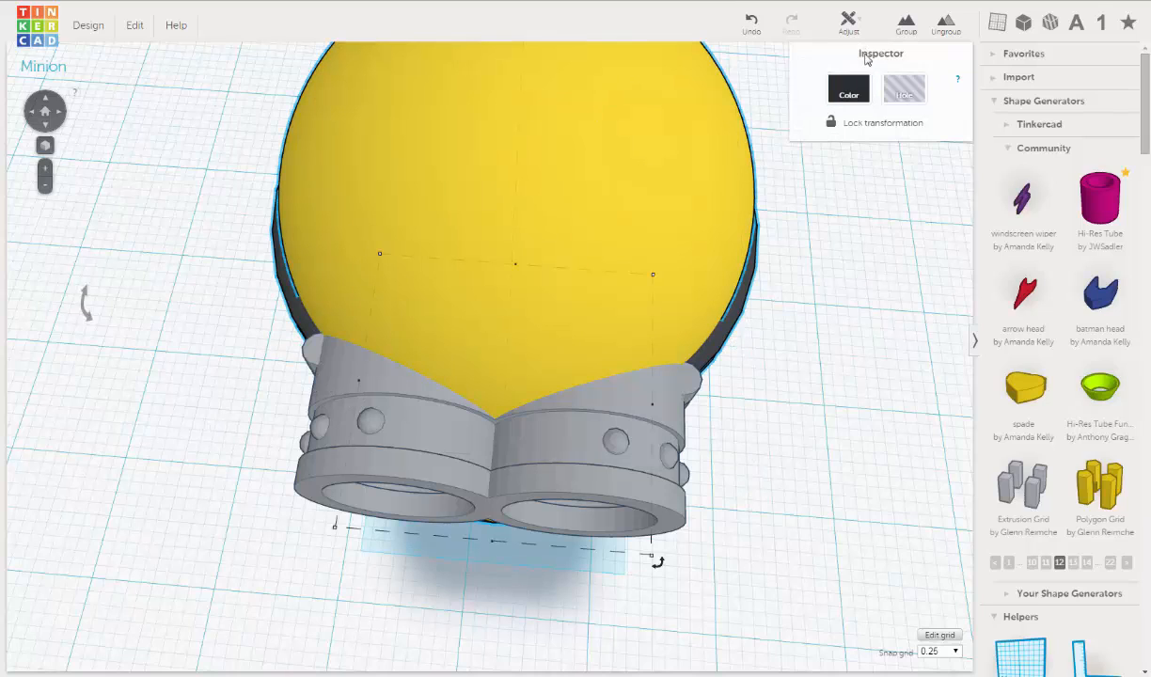
{"action": "left_click", "coordinate": [580, 461], "text": "shift"}
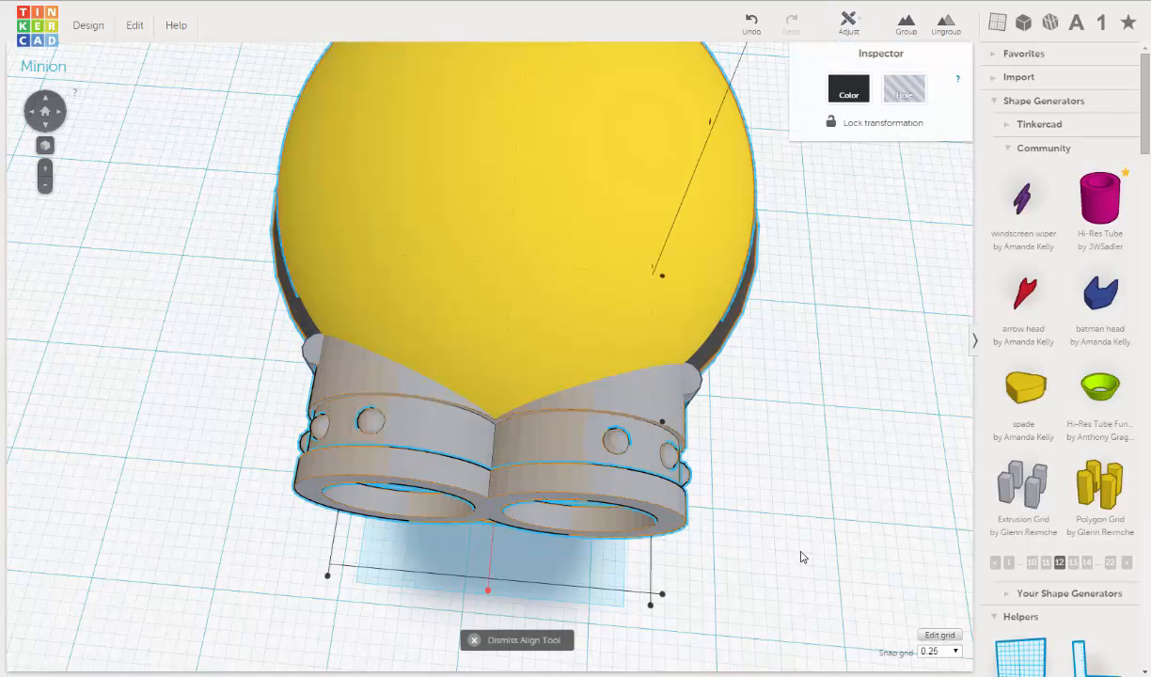
{"action": "right_click_drag", "start_coordinate": [799, 555], "coordinate": [661, 506]}
{"action": "scroll", "coordinate": [771, 444], "scroll_direction": "down", "scroll_amount": 2}
{"action": "right_click_drag", "start_coordinate": [674, 442], "coordinate": [581, 592]}
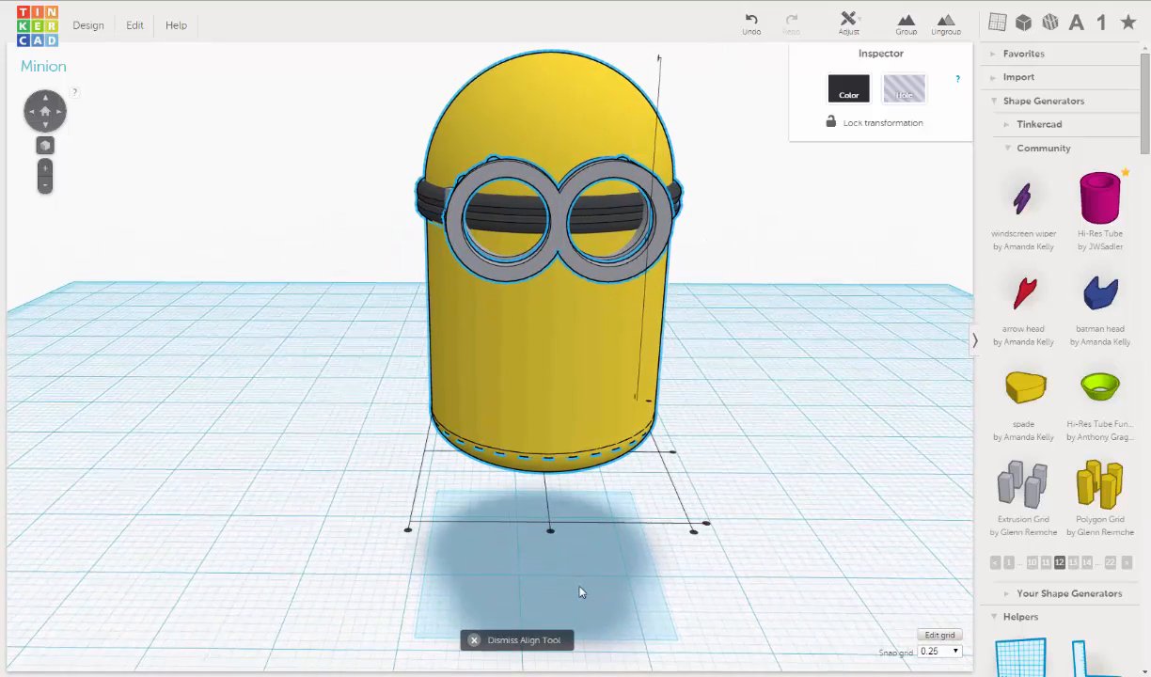
{"action": "left_click", "coordinate": [552, 533]}
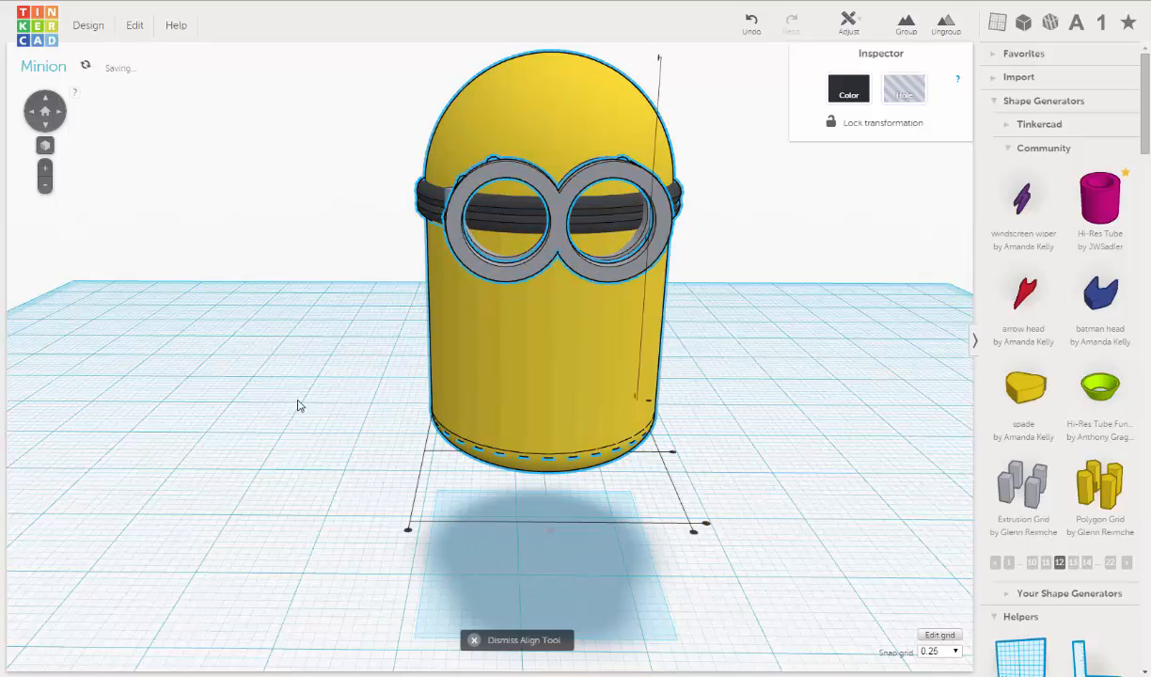
{"action": "right_click_drag", "start_coordinate": [302, 382], "coordinate": [523, 489]}
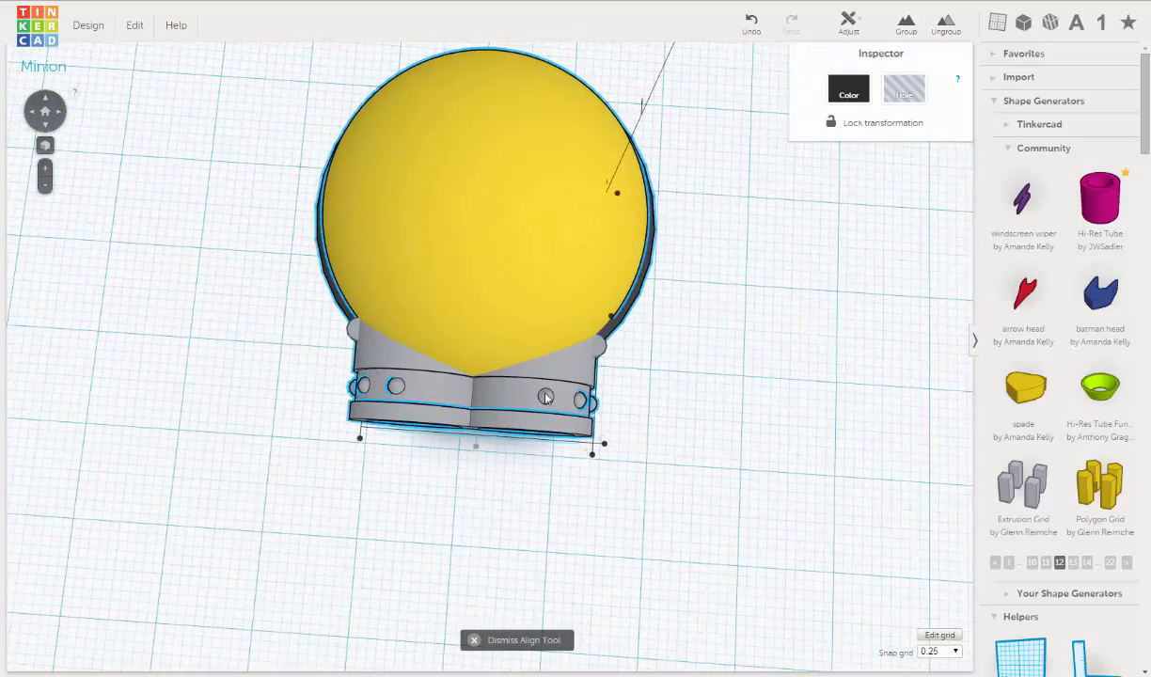
{"action": "scroll", "coordinate": [576, 367], "scroll_direction": "up", "scroll_amount": 3}
{"action": "left_click", "coordinate": [737, 375]}
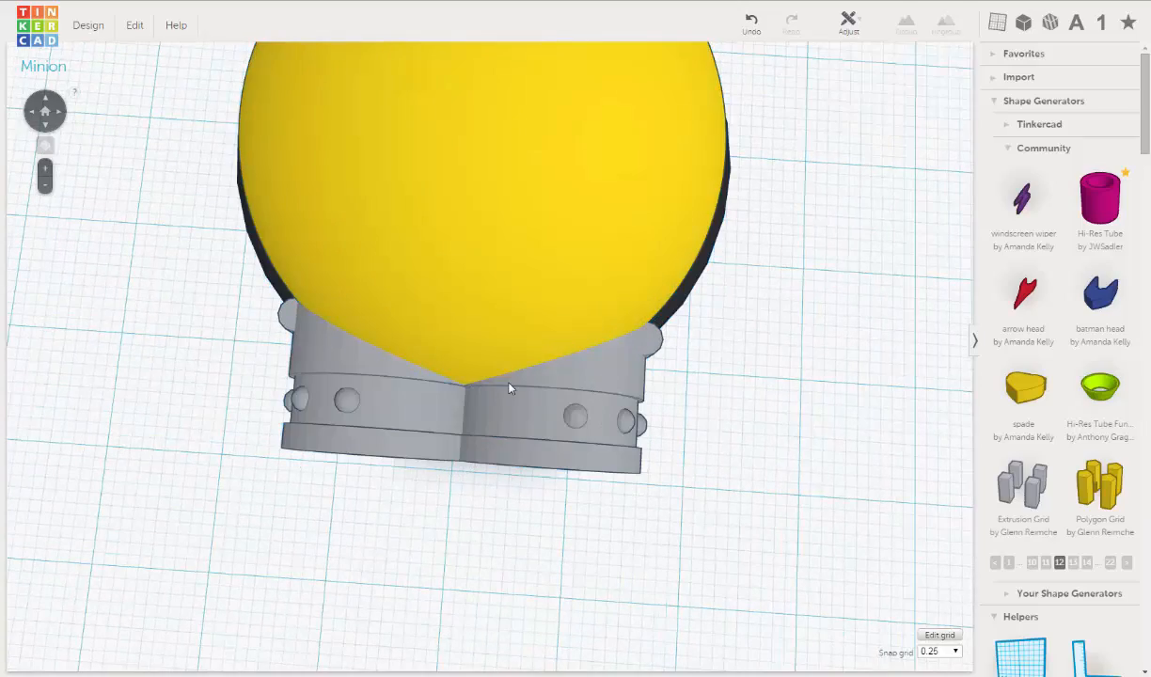
{"action": "right_click_drag", "start_coordinate": [509, 388], "coordinate": [797, 267]}
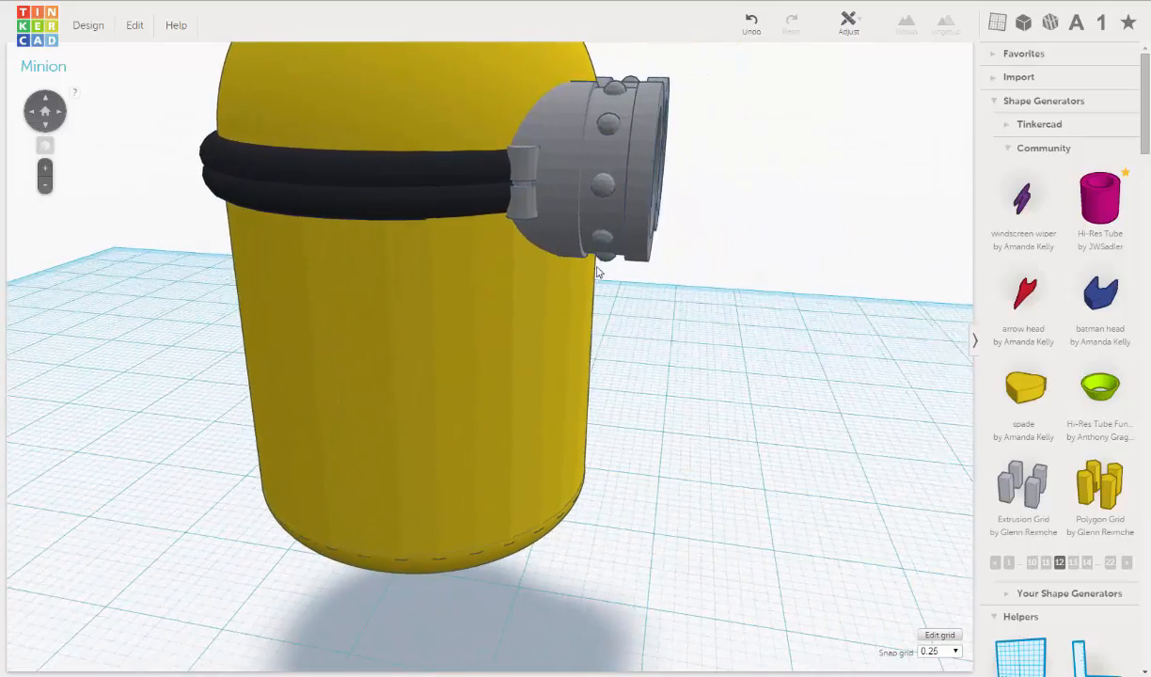
{"action": "right_click_drag", "start_coordinate": [597, 271], "coordinate": [403, 250]}
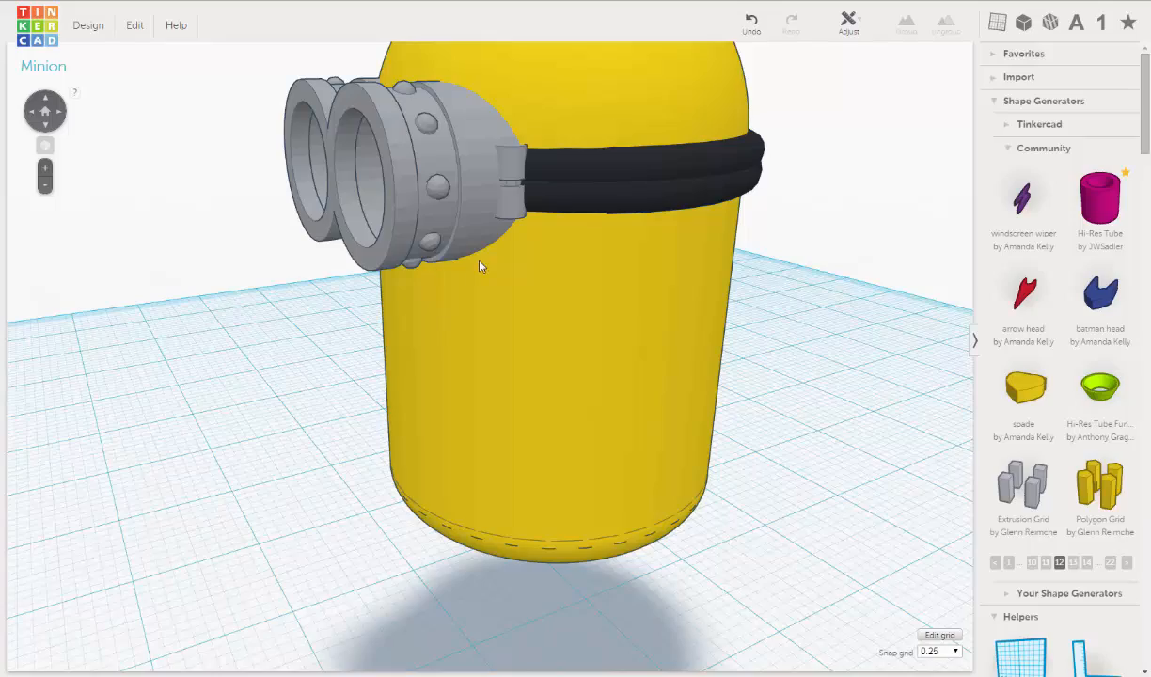
{"action": "right_click_drag", "start_coordinate": [480, 266], "coordinate": [702, 363]}
{"action": "scroll", "coordinate": [754, 341], "scroll_direction": "down", "scroll_amount": 3}
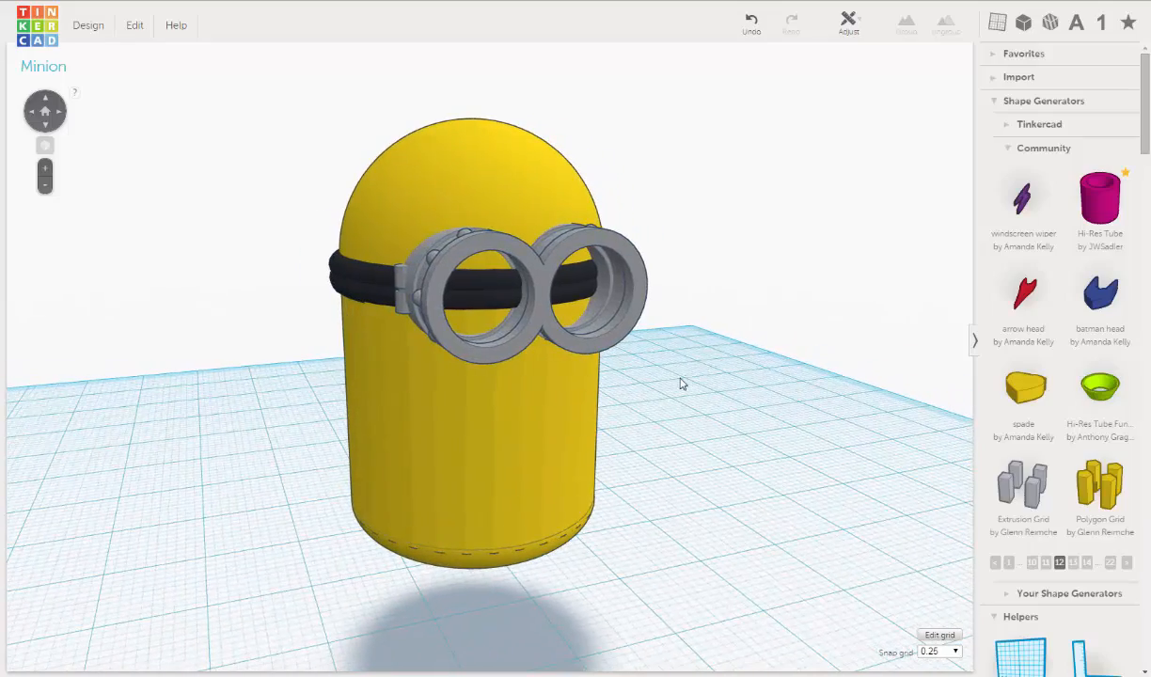